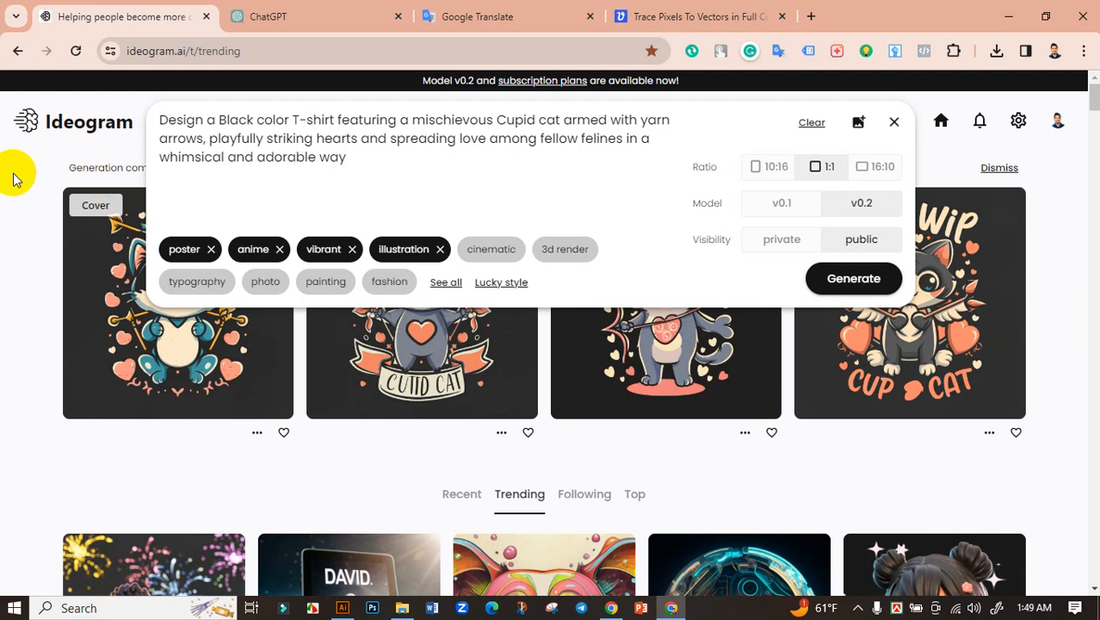
Step: Review the Cupid cat T-shirt prompt and its style tags, and close the expanded prompt panel
left_click_drag(347, 158, 159, 120)
left_click(352, 167)
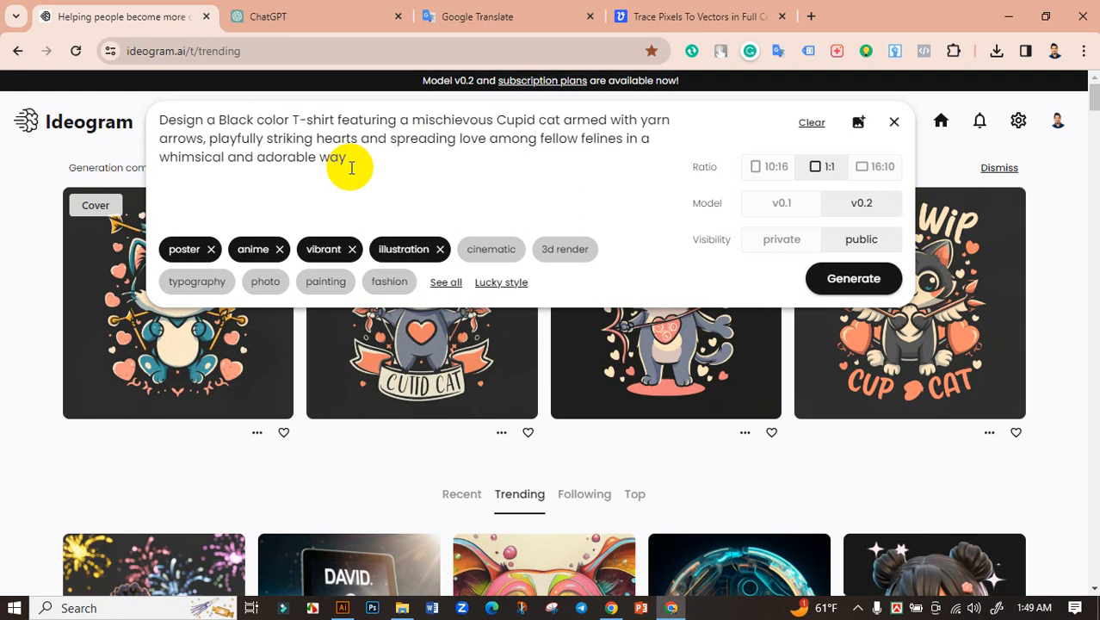
double_click(417, 256)
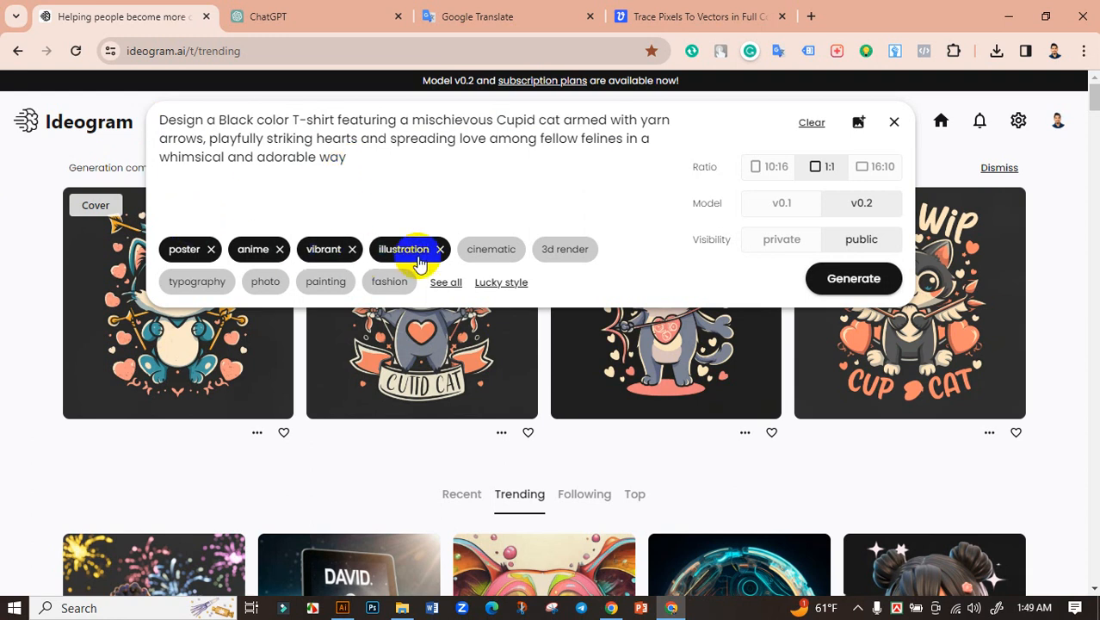
left_click(19, 167)
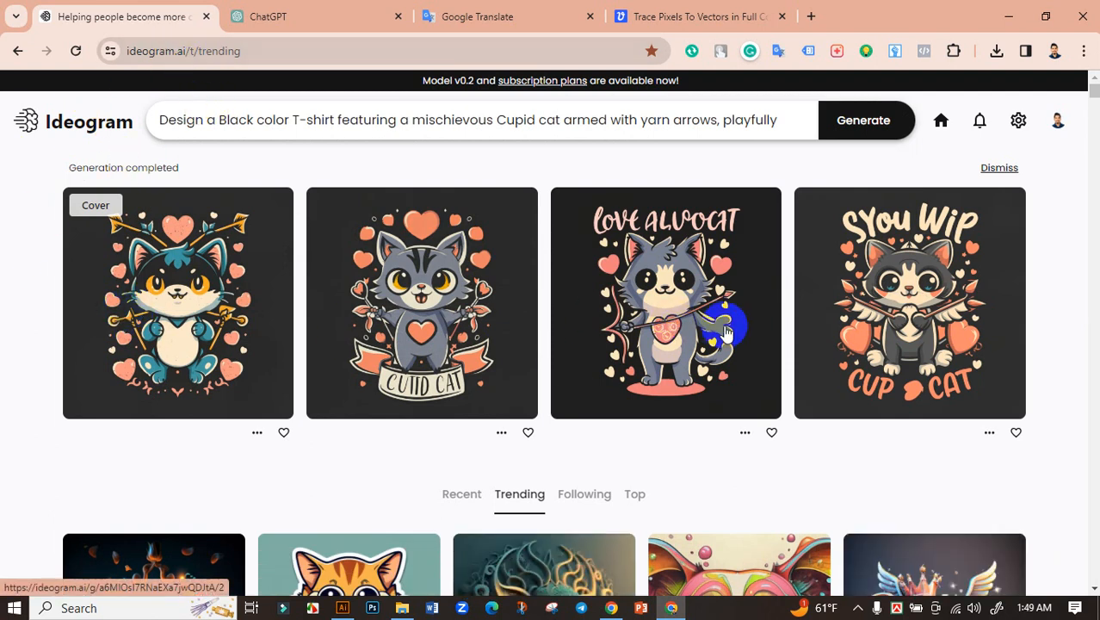
Step: Open the generated cat design with the "CUP CAT" lettering and save its image as a JPEG in Downloads
left_click(910, 292)
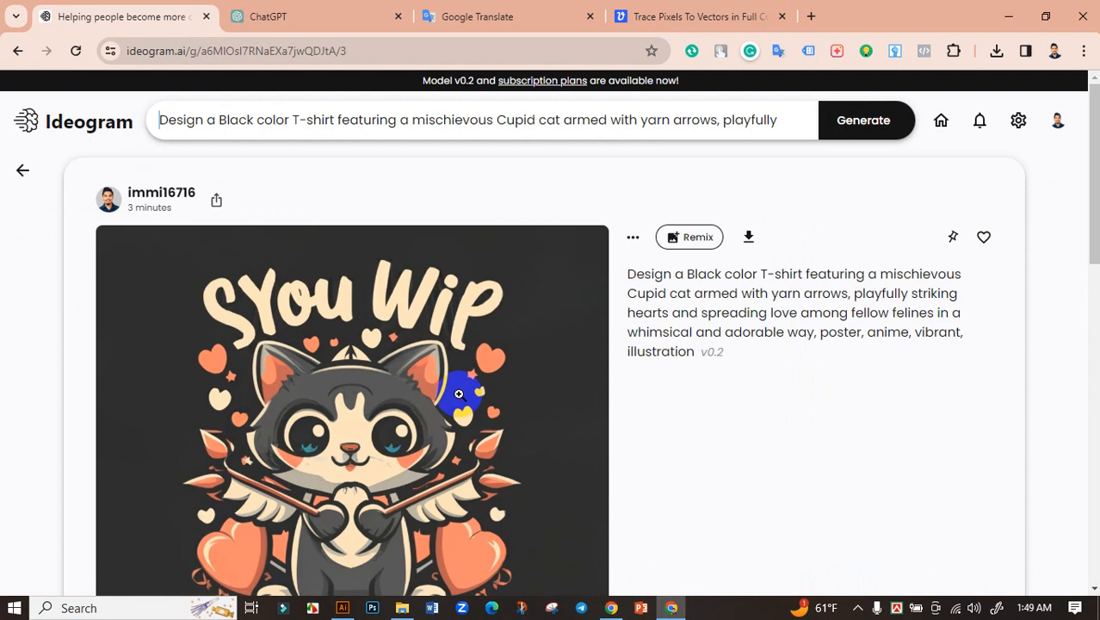
scroll(449, 386, "down", 3)
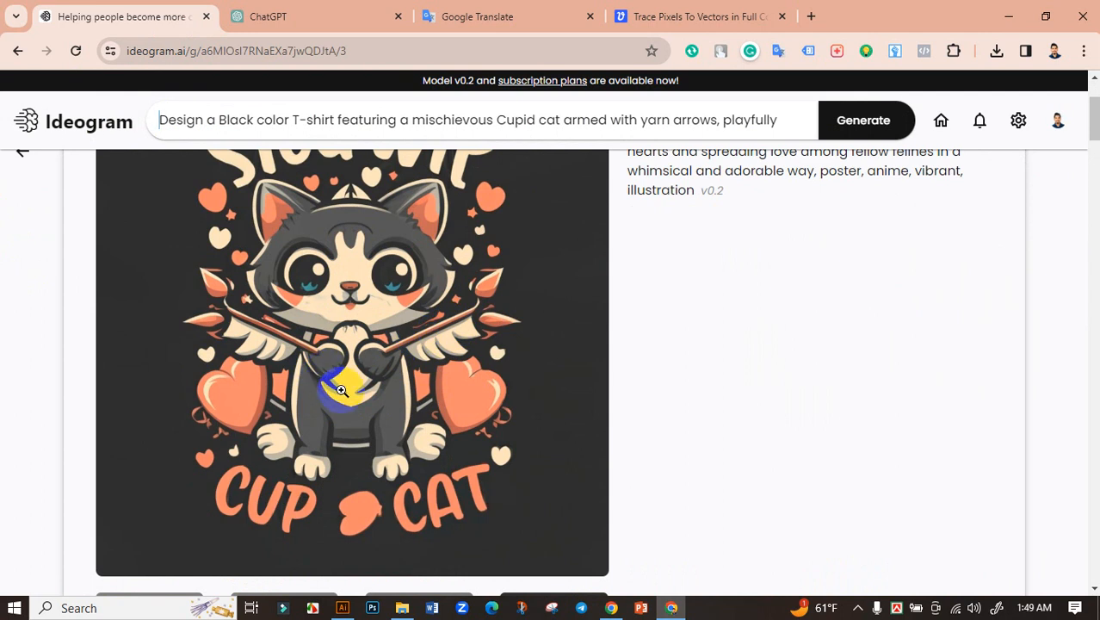
scroll(344, 361, "up", 1)
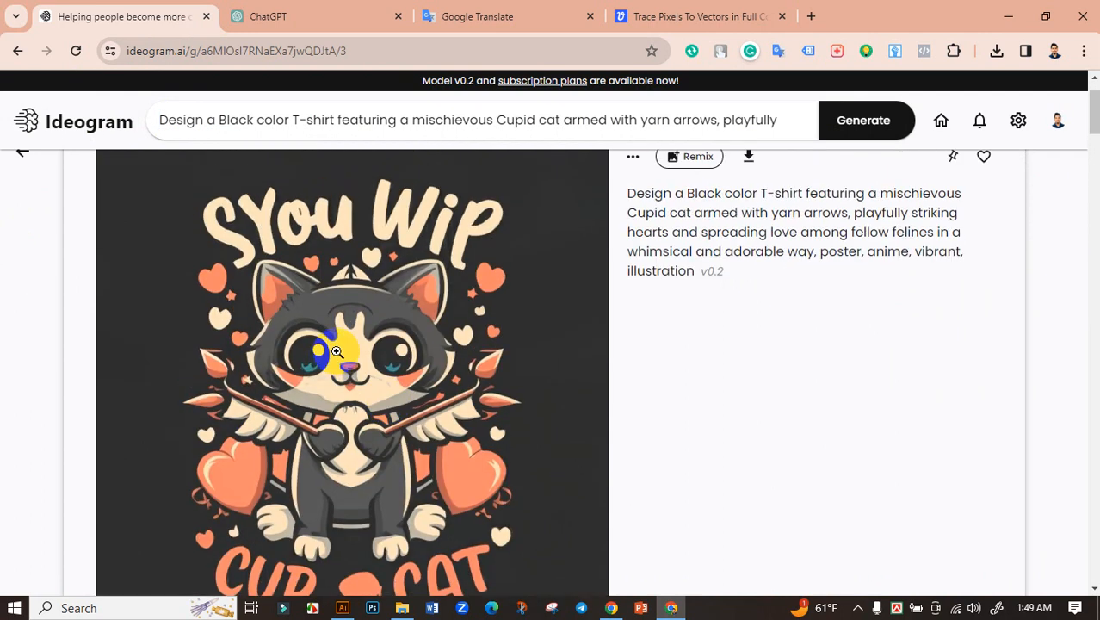
scroll(347, 374, "down", 2)
scroll(370, 410, "up", 2)
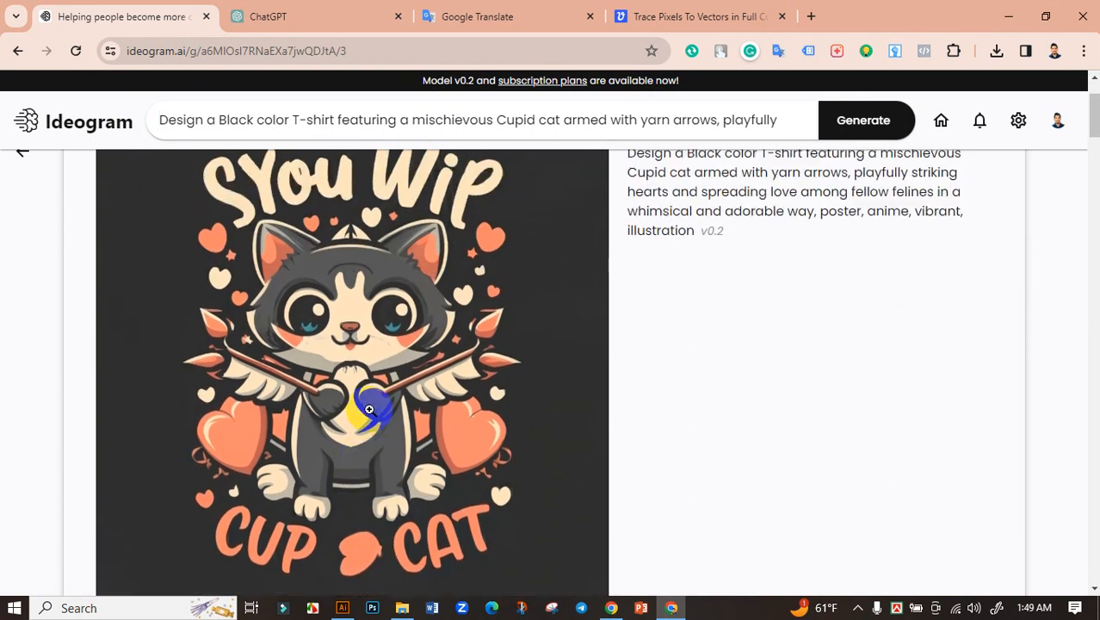
right_click(348, 356)
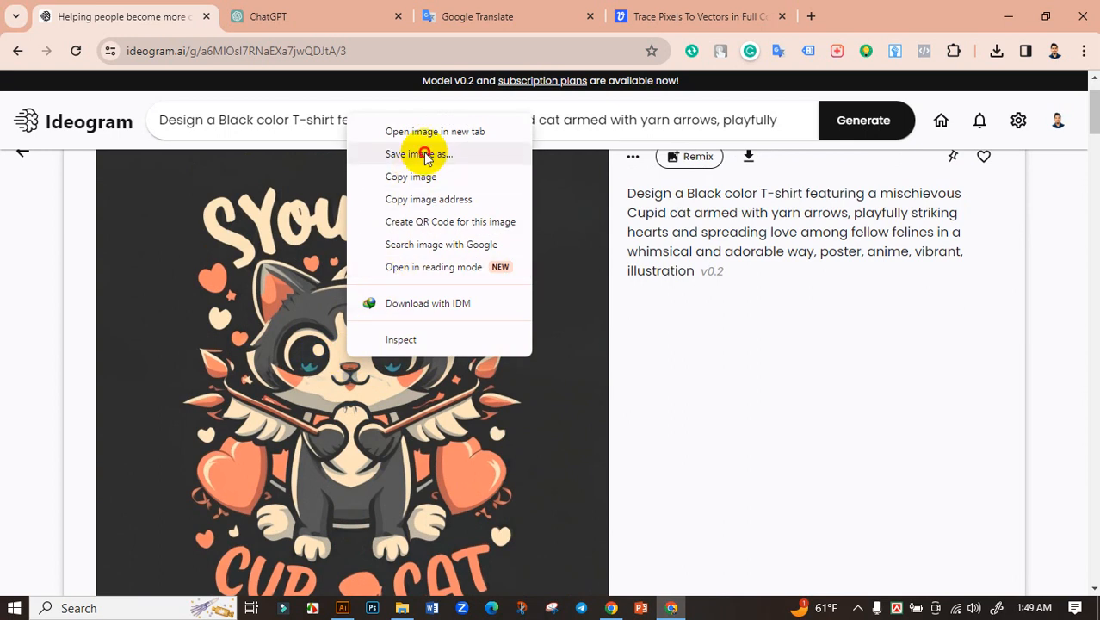
left_click(409, 152)
left_click(960, 567)
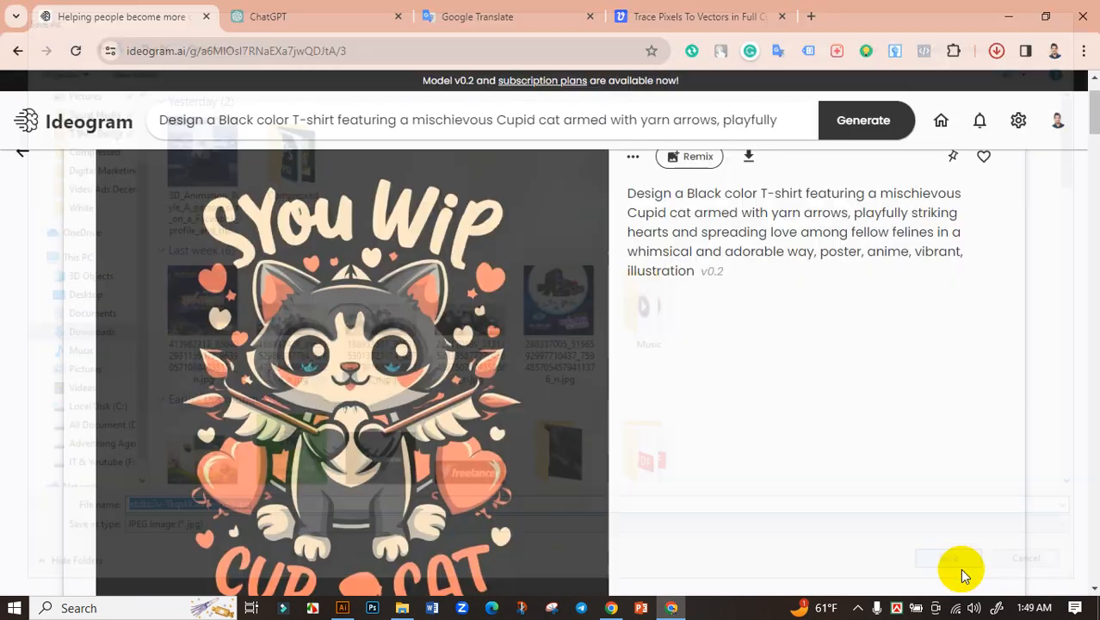
Step: Show the saved cat JPEG in the Downloads folder and refresh the folder's contents
left_click(950, 91)
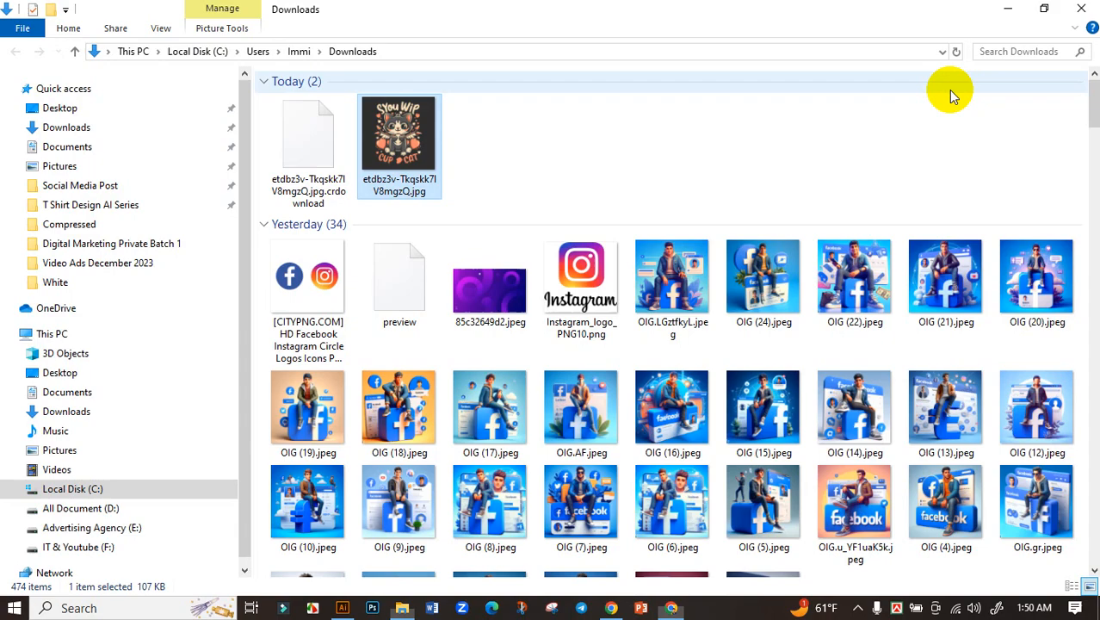
right_click(529, 141)
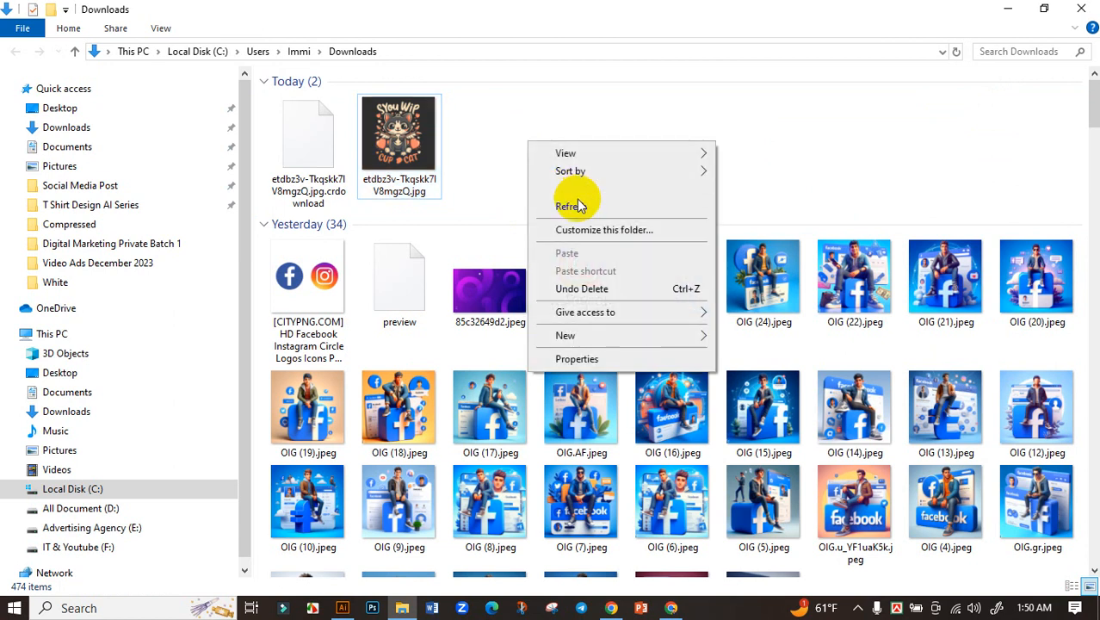
left_click(566, 204)
left_click(435, 136)
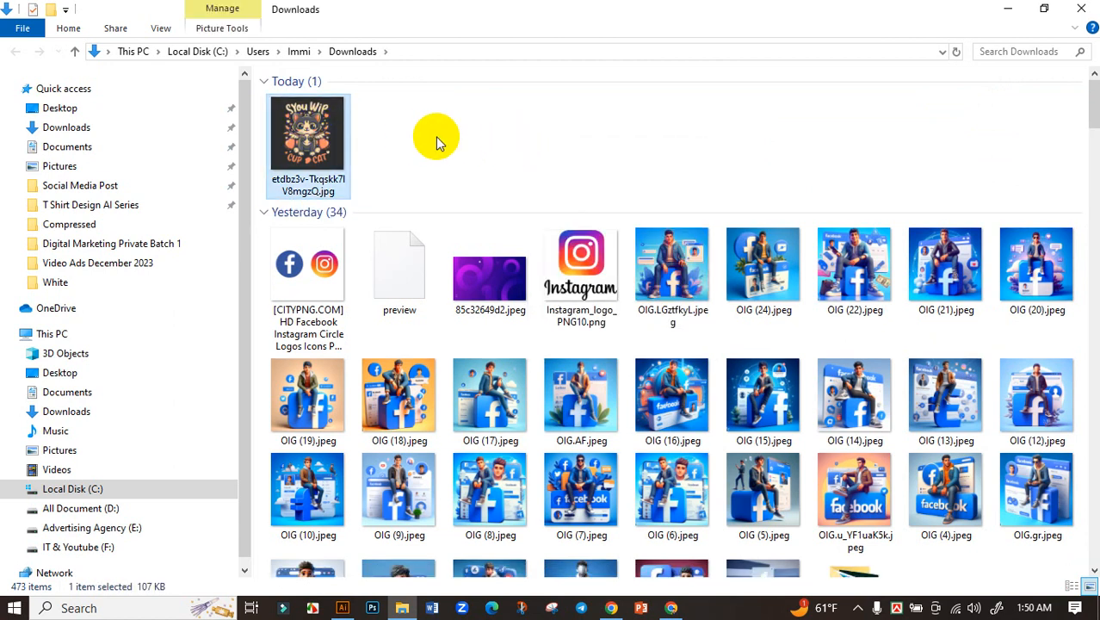
Step: Switch to the Vectorizer.AI page in Chrome and upload the saved cat JPEG from Downloads for vectorizing
left_click(671, 606)
left_click(495, 10)
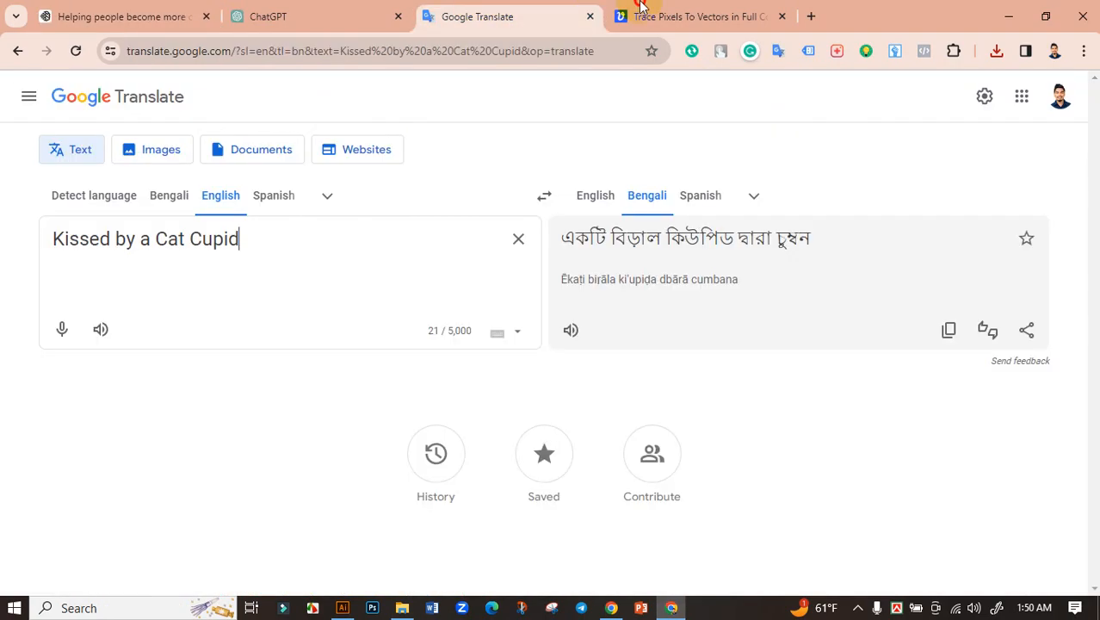
left_click(697, 16)
left_click(358, 403)
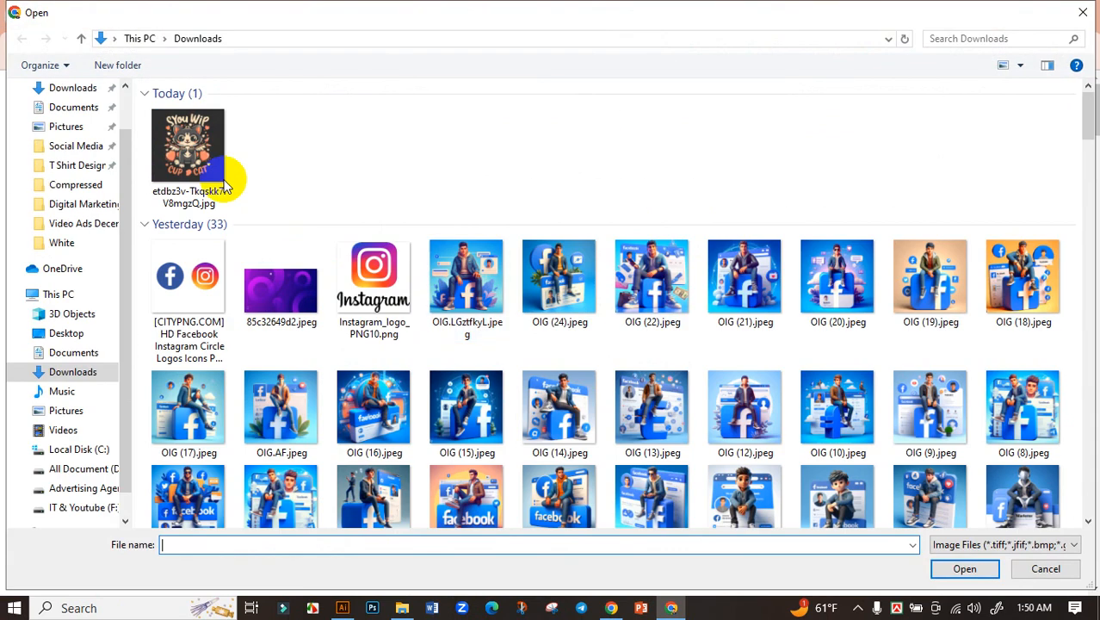
left_click(222, 183)
left_click(947, 570)
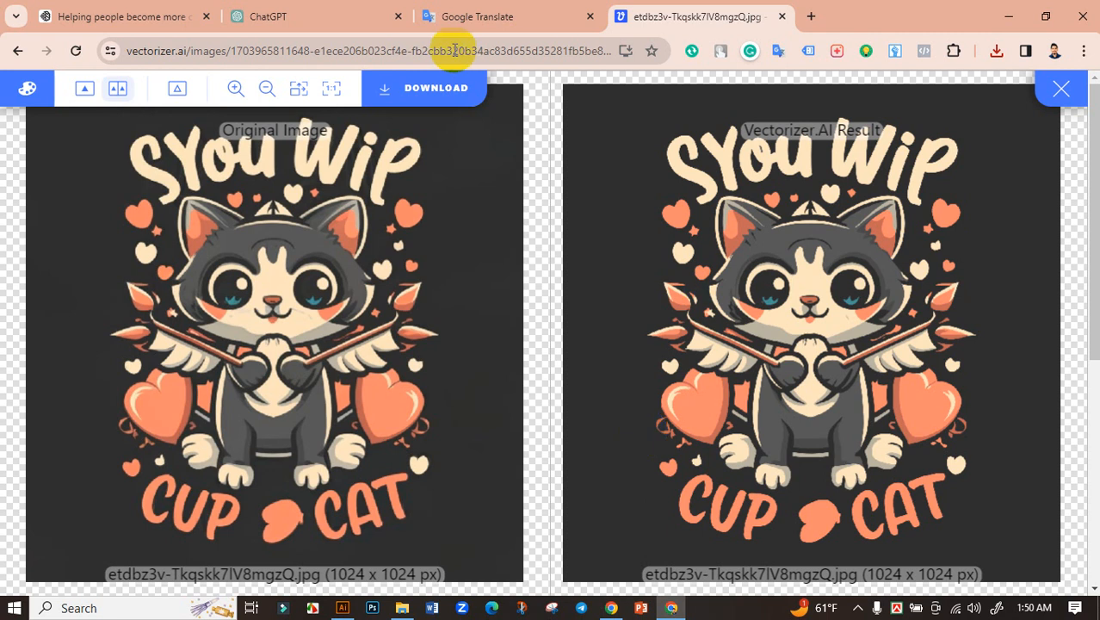
Step: Download the vectorized cat design as an EPS file and show it in the Downloads folder
left_click(427, 96)
scroll(498, 262, "down", 4)
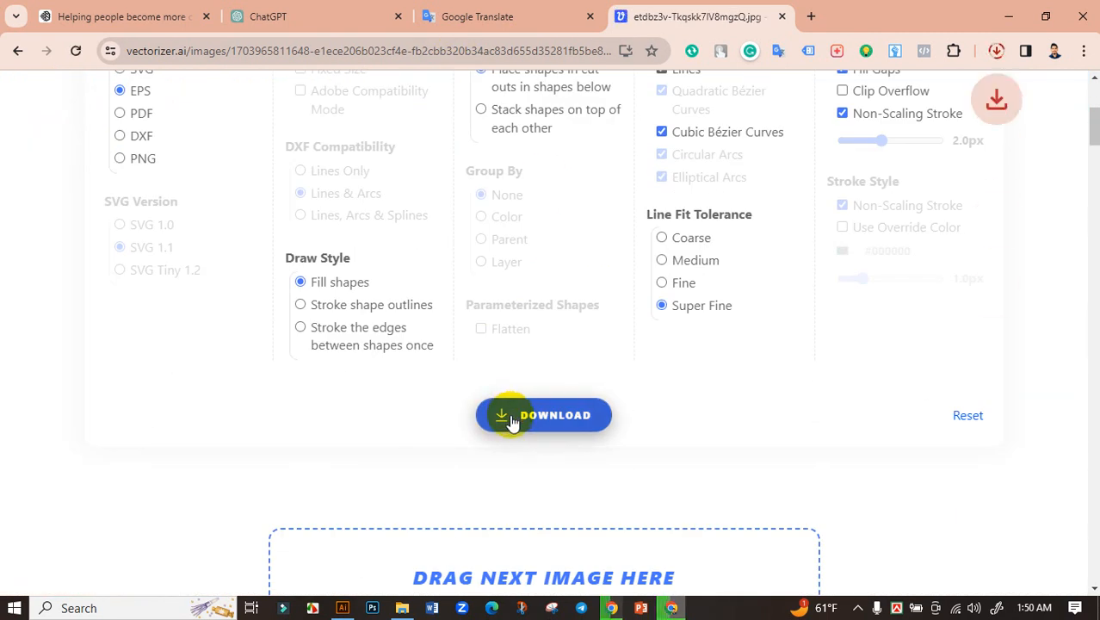
left_click(996, 51)
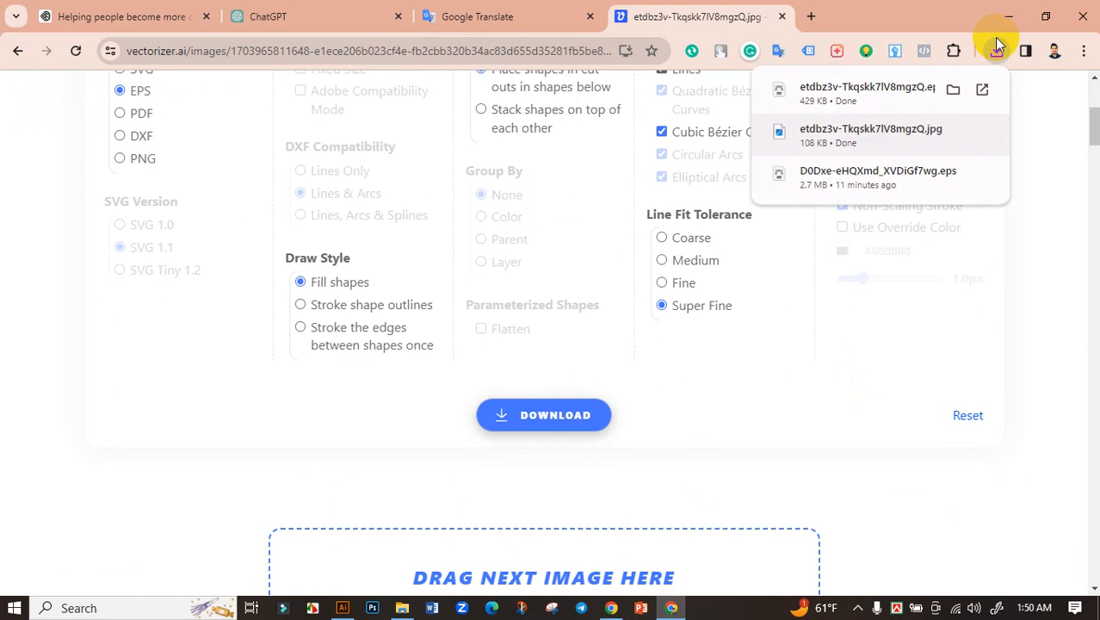
left_click(953, 89)
Step: Refresh the Downloads folder and check the new EPS file beside the JPEG
right_click(587, 129)
left_click(644, 194)
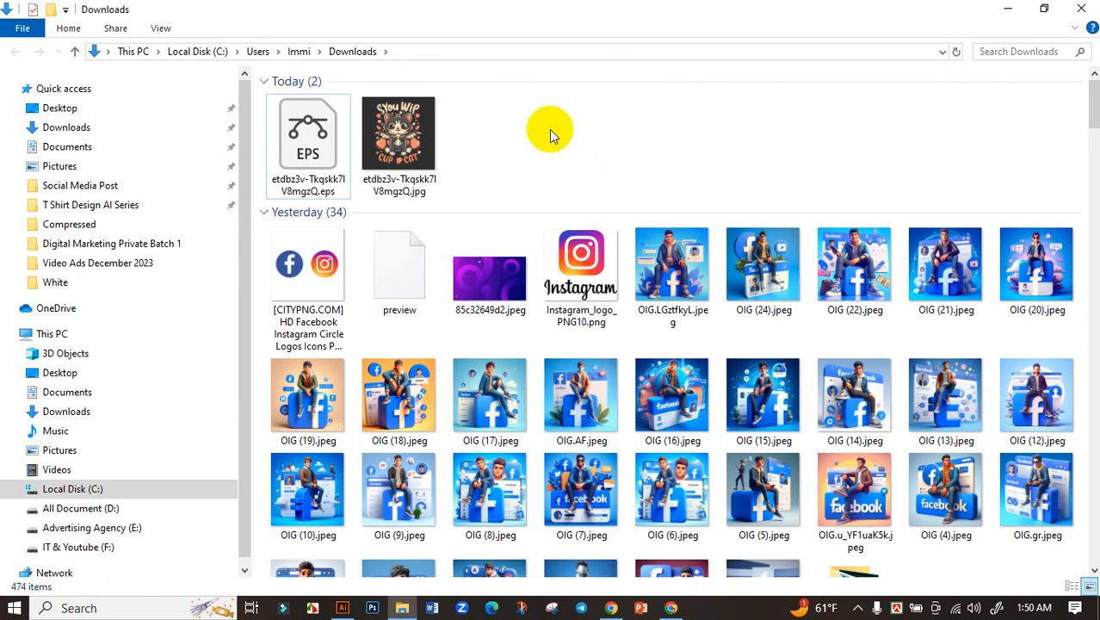
left_click(330, 132)
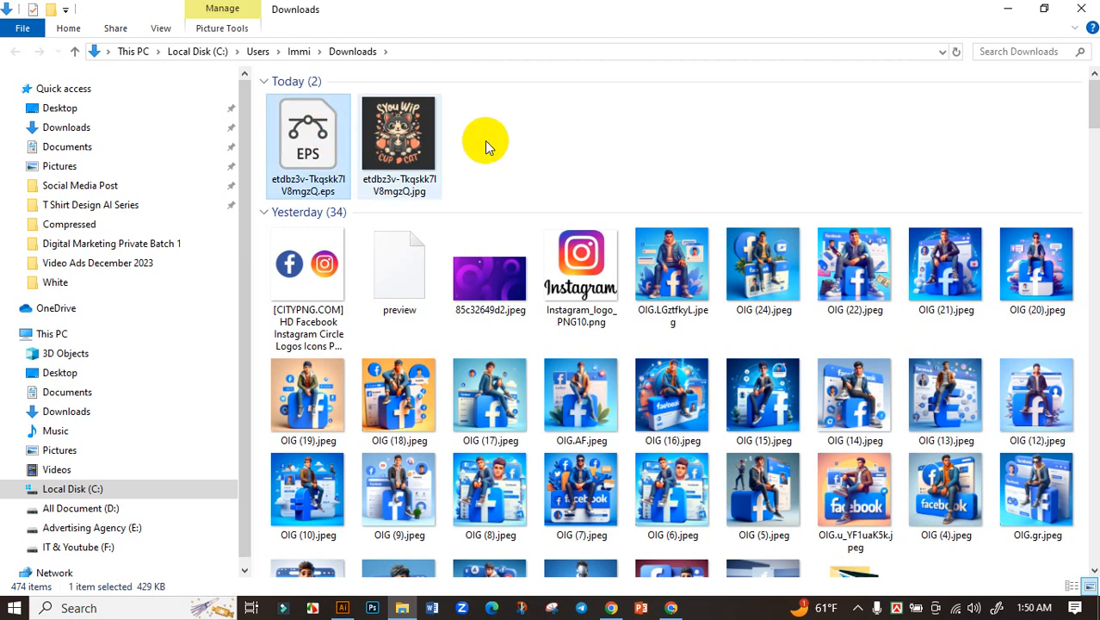
left_click(520, 141)
left_click(308, 148)
left_click(570, 155)
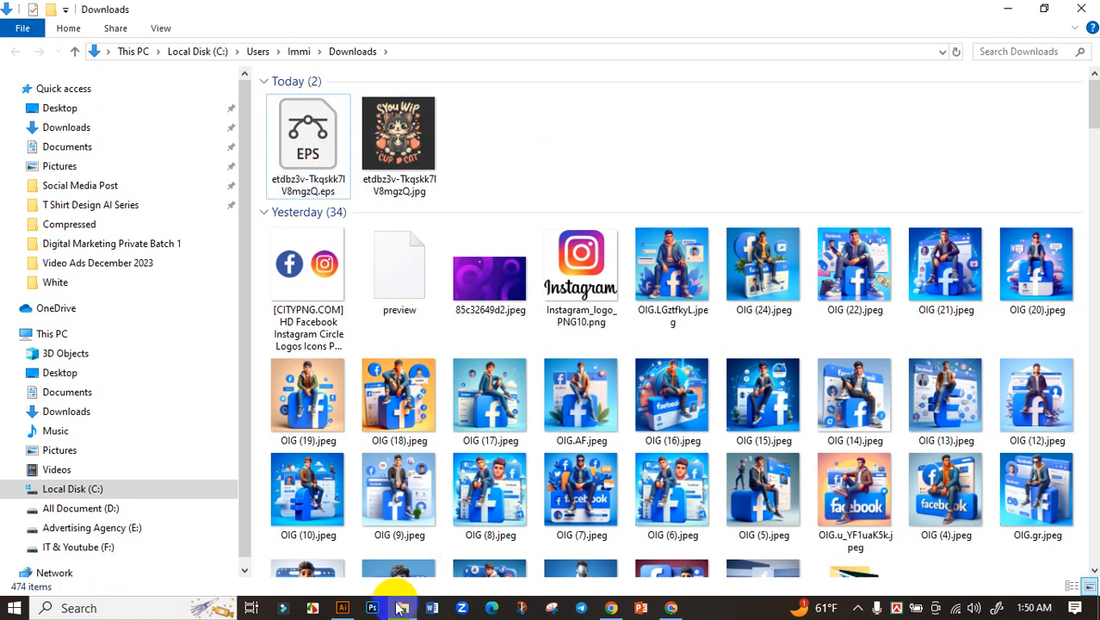
Step: Switch to Adobe Illustrator and create a portrait document of 11.9 x 17.9 in with RGB color and 300 ppi raster effects
left_click(342, 609)
left_click(56, 179)
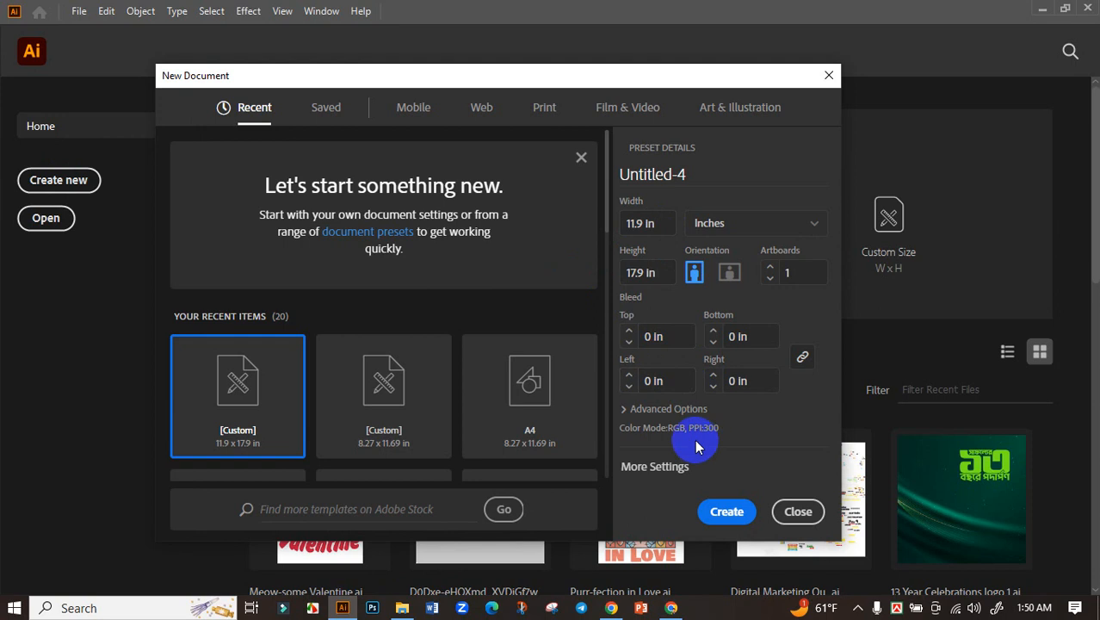
left_click(670, 467)
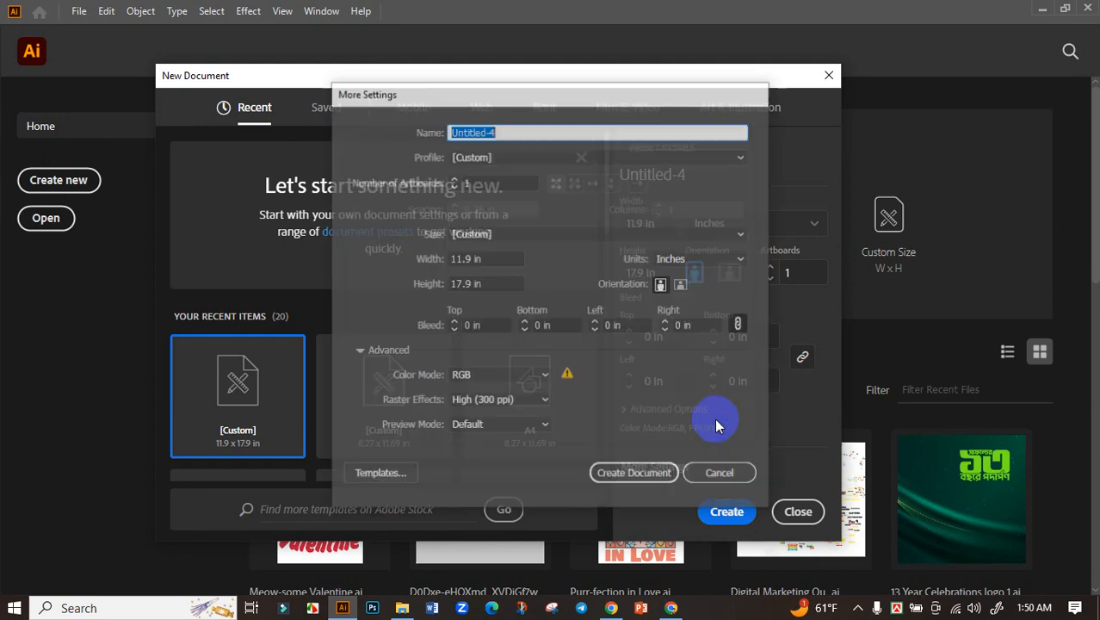
left_click(717, 469)
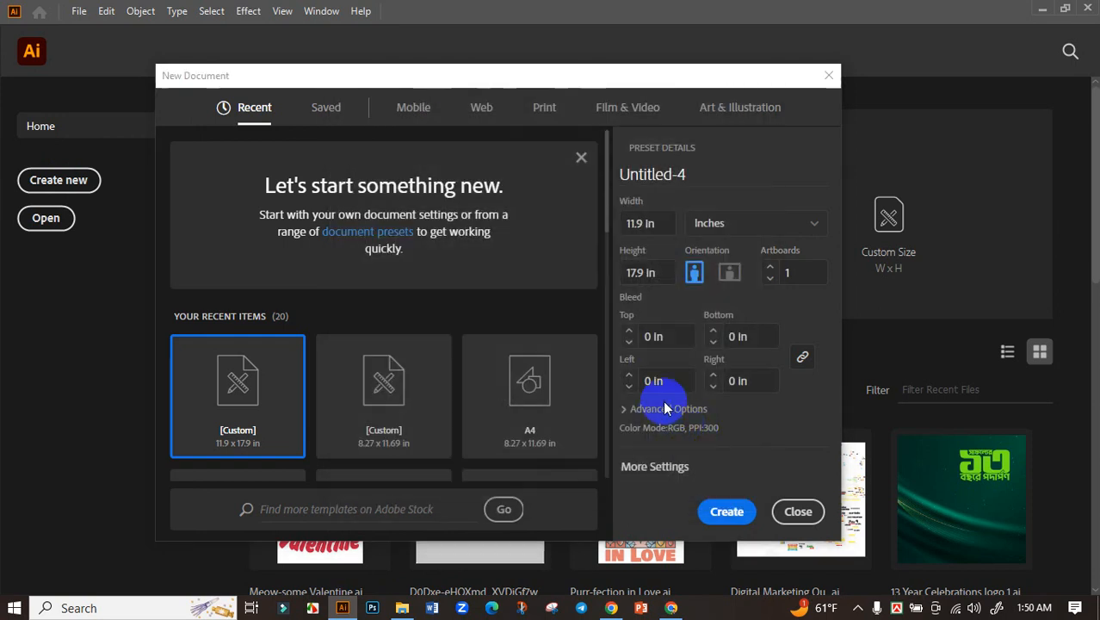
left_click(665, 409)
scroll(682, 418, "down", 2)
scroll(697, 256, "up", 1)
scroll(697, 256, "up", 1)
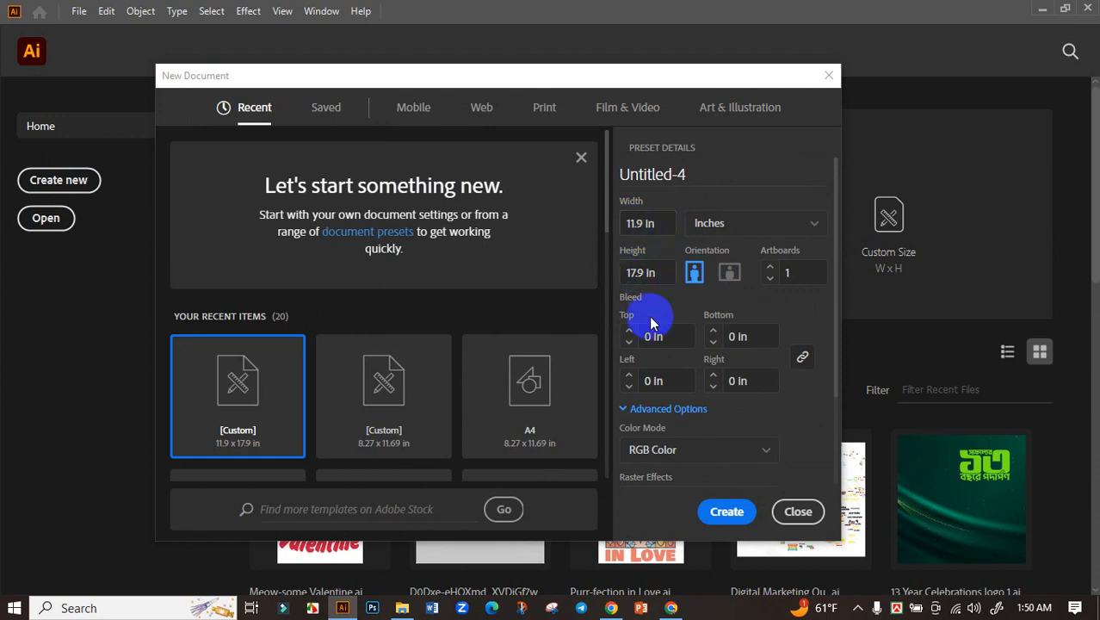
scroll(696, 342, "down", 3)
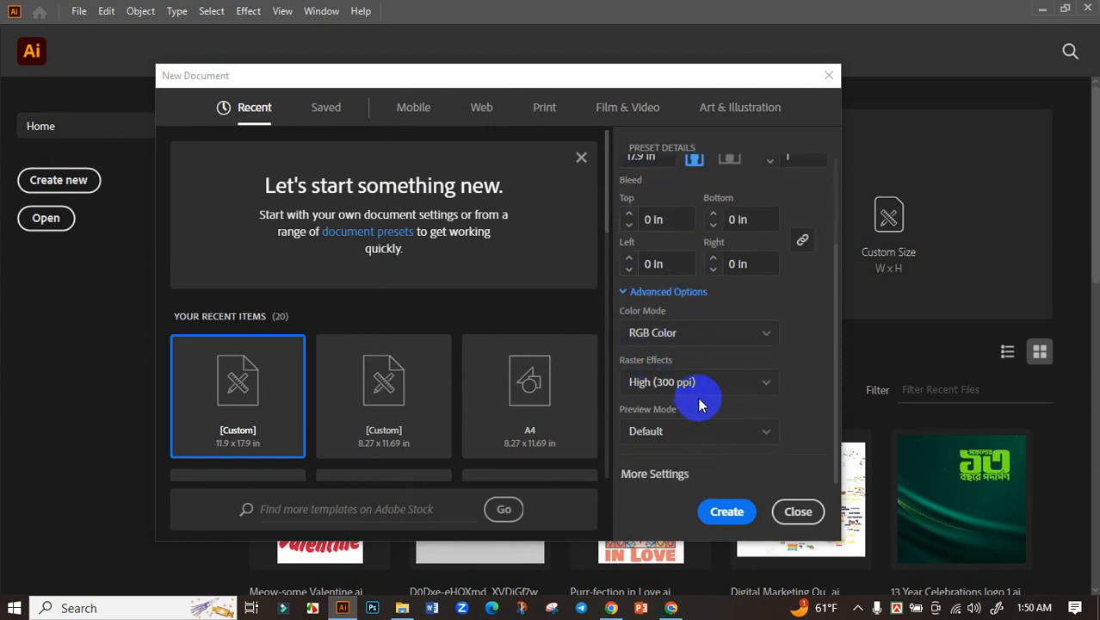
left_click(725, 509)
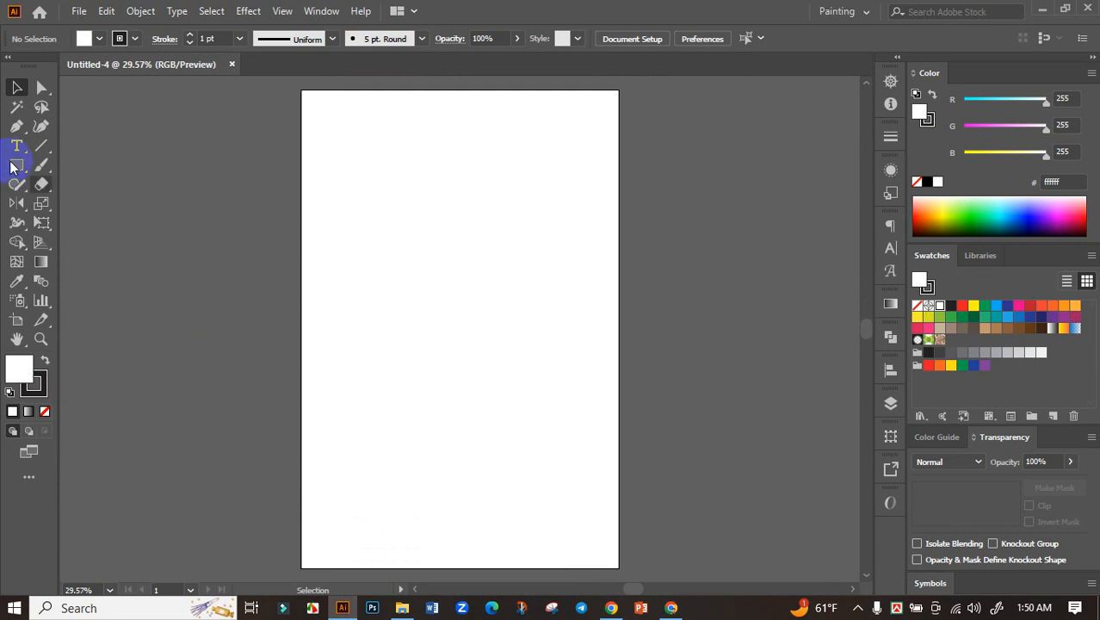
Step: Draw a rectangle covering the whole artboard, fill it with the black #231f20 swatch, and deselect it
left_click(11, 165)
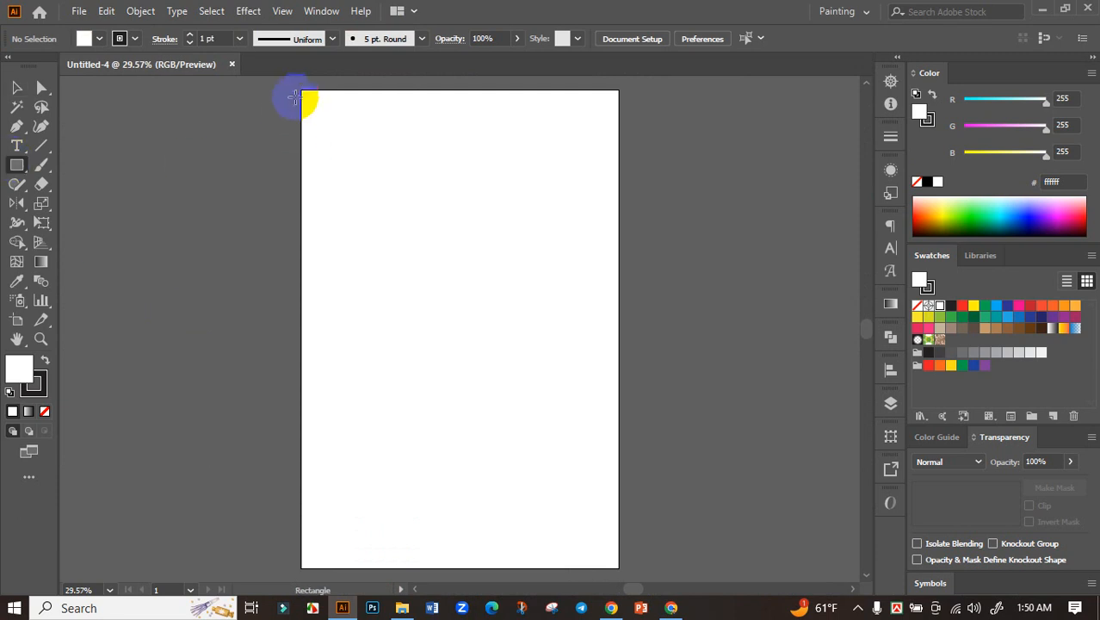
left_click_drag(301, 90, 620, 567)
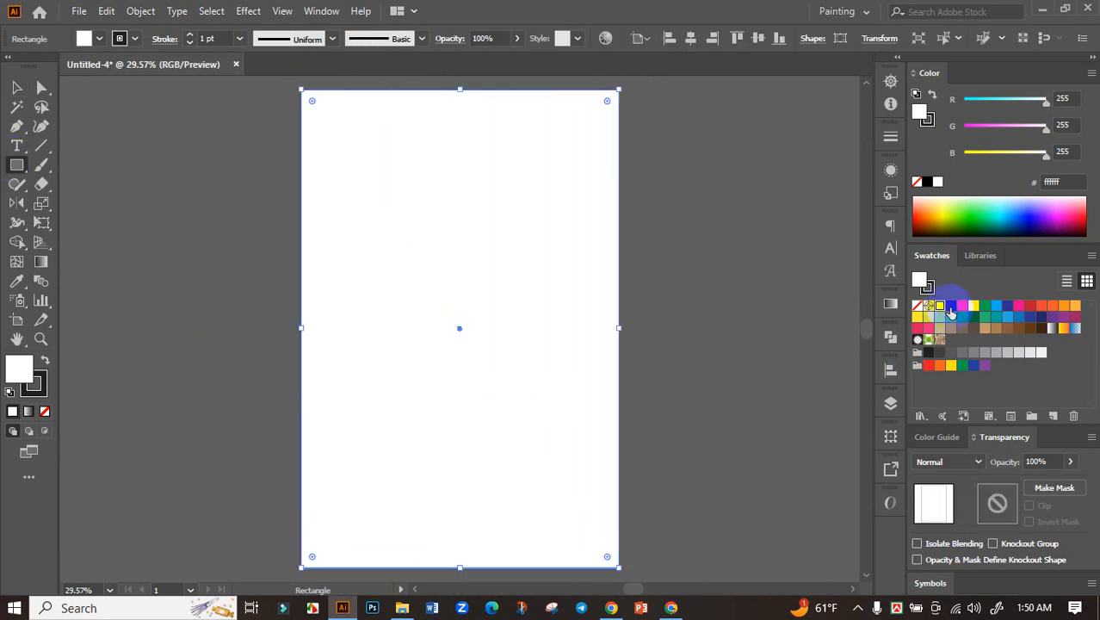
left_click(951, 308)
left_click(17, 87)
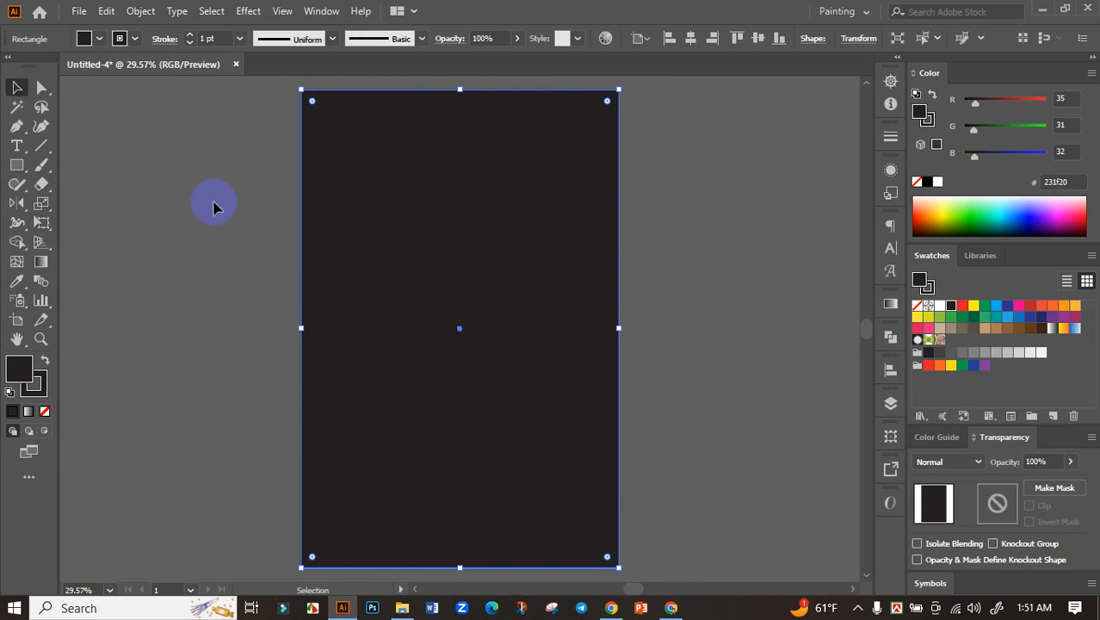
left_click(216, 217)
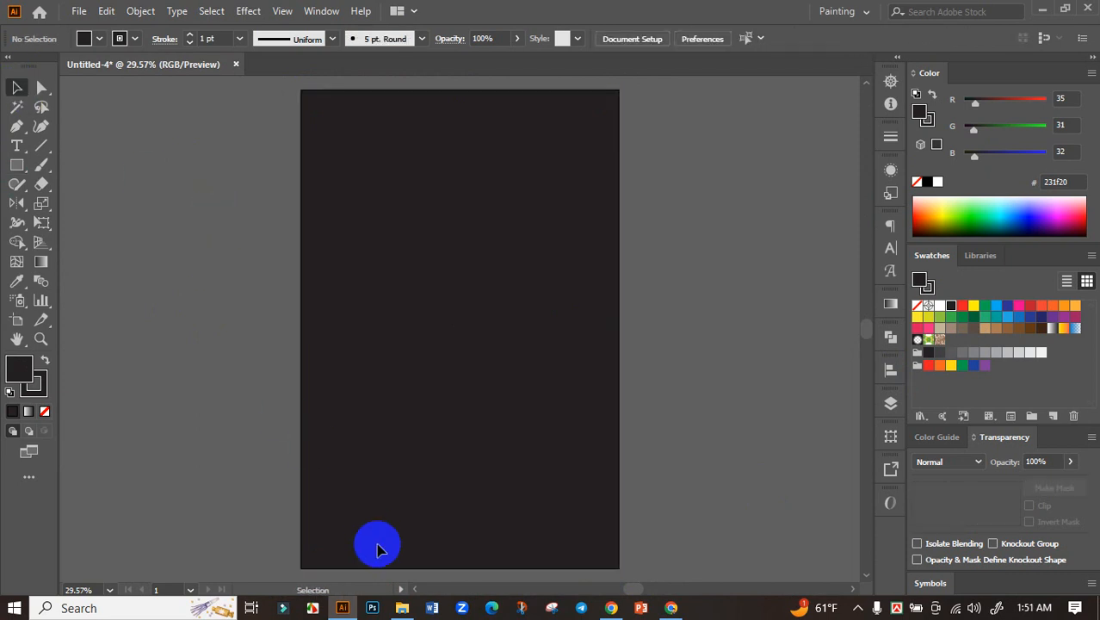
Step: Open the vectorized cat EPS file from Downloads in Illustrator and move the artwork off the artboard
left_click(402, 607)
double_click(313, 142)
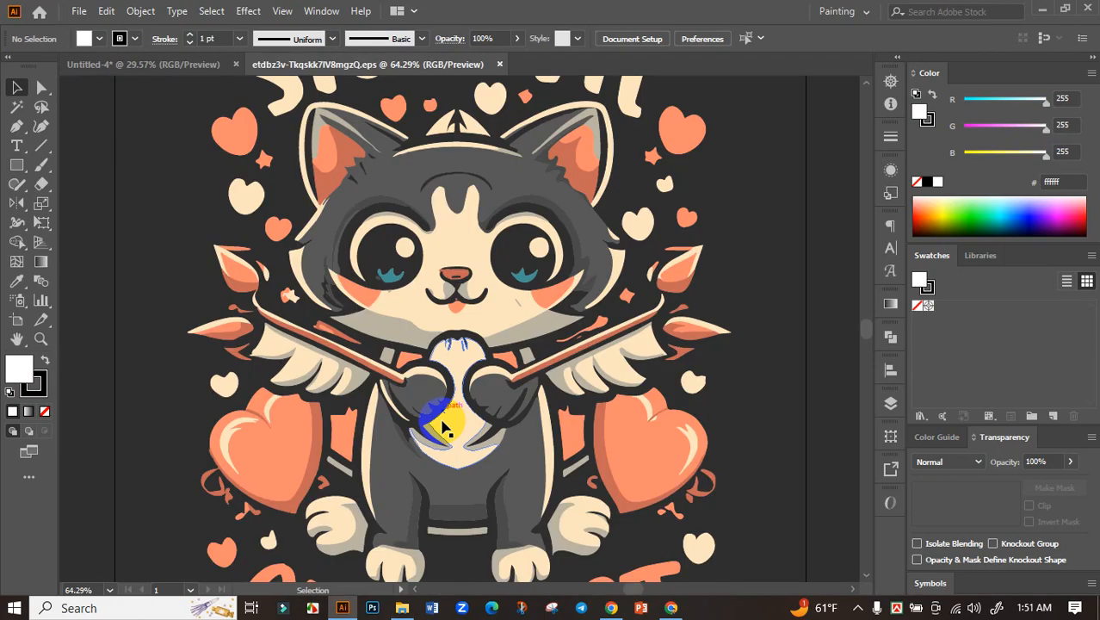
scroll(338, 407, "down", 5)
left_click(368, 389)
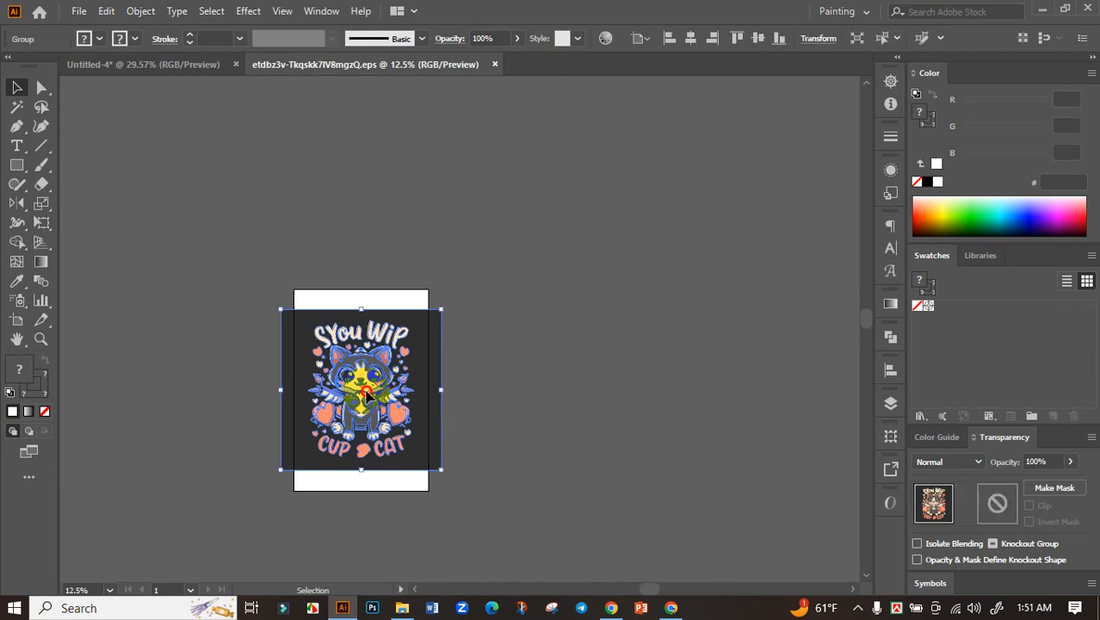
left_click_drag(368, 389, 179, 320)
left_click_drag(269, 311, 457, 301)
Step: Draw a diagonal line above the cat artwork, then select all matching unfilled paths with the Magic Wand and delete them
left_click(43, 148)
left_click_drag(303, 140, 172, 210)
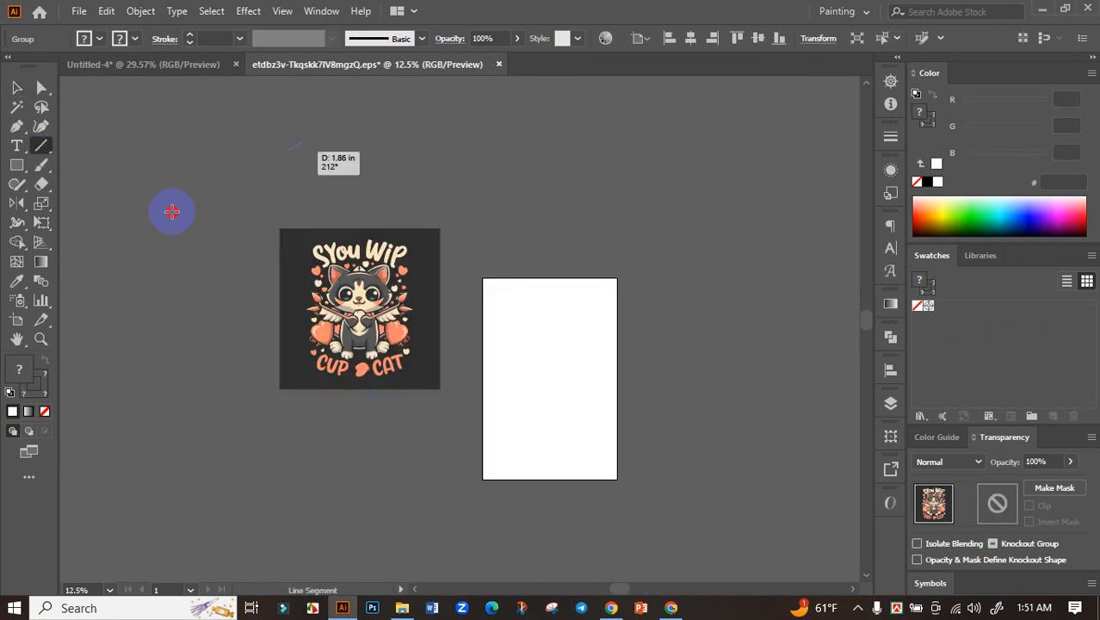
left_click(16, 107)
left_click(244, 175)
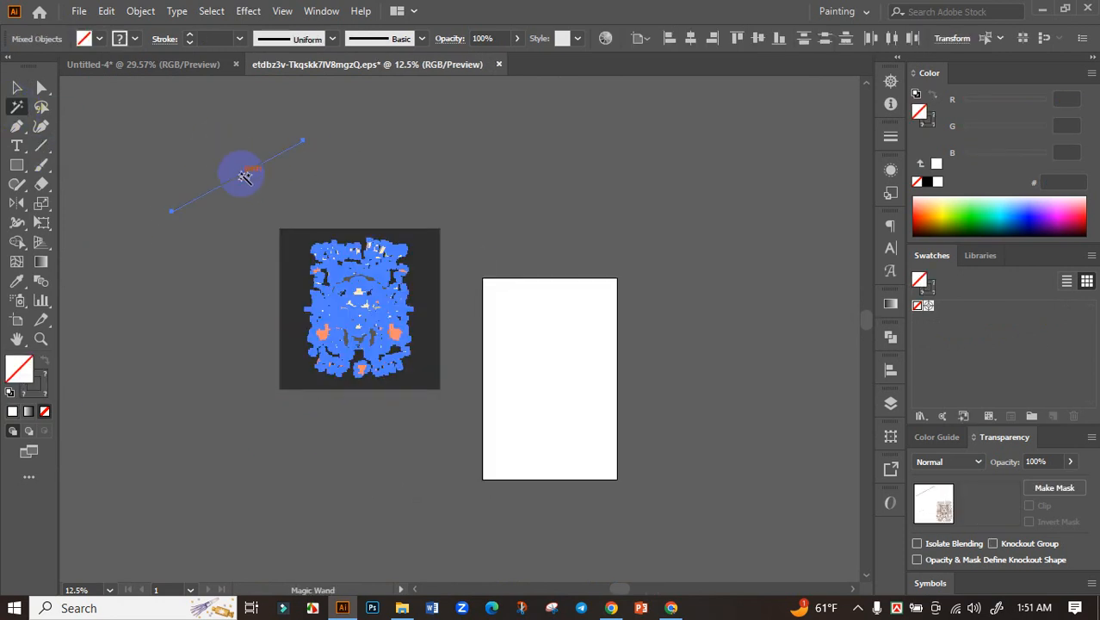
key("Delete")
left_click(17, 88)
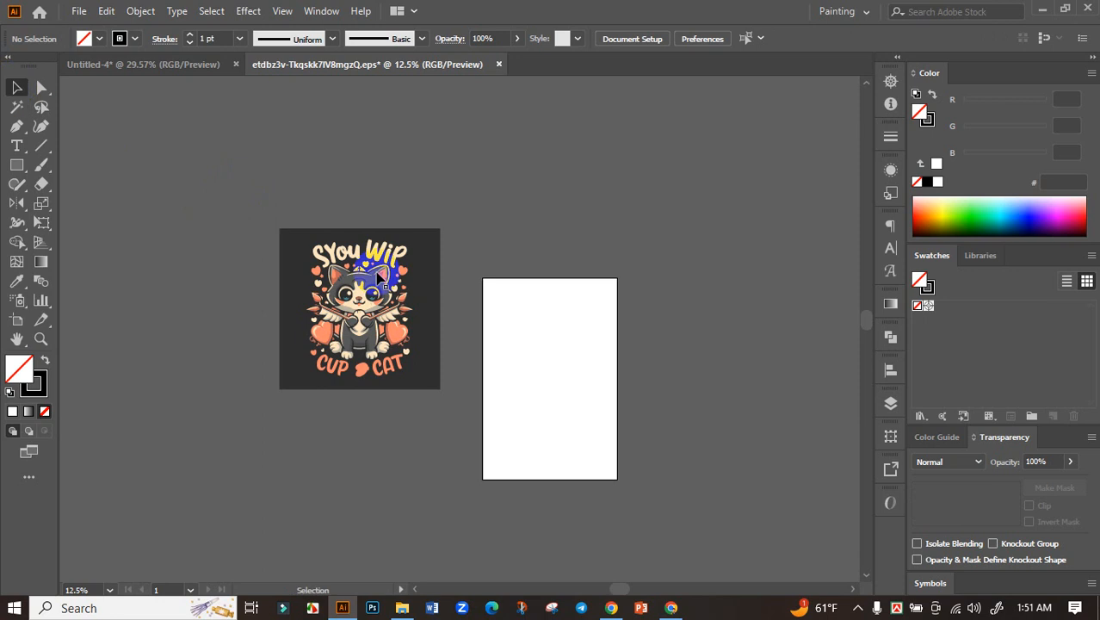
Step: Ungroup the vectorized cat artwork and delete its dark square background
scroll(404, 324, "up", 2)
left_click(405, 330)
right_click(434, 294)
left_click(481, 428)
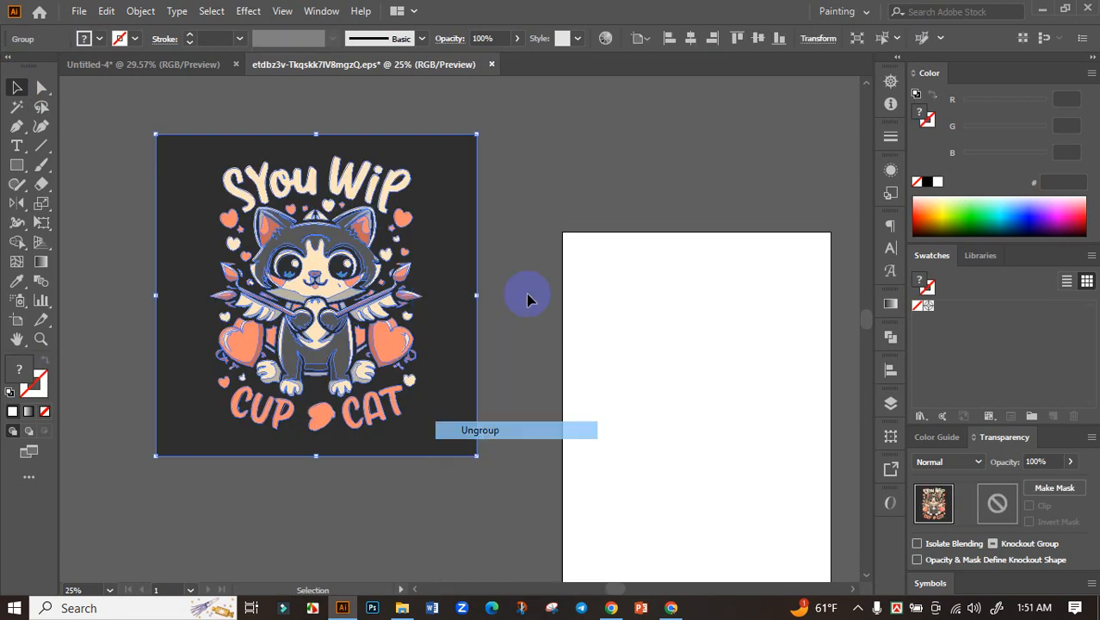
left_click(457, 186)
left_click(457, 186)
key("Delete")
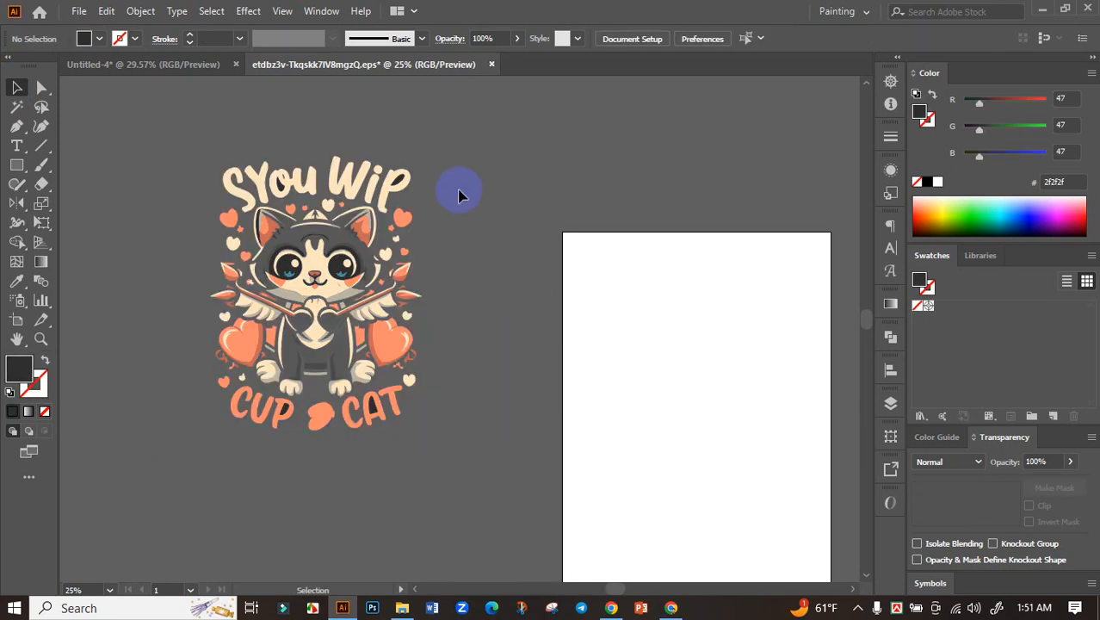
Step: Delete the "SYou Wip" lettering above the cat and the "CUP" and "CAT" lettering below it
left_click(410, 197)
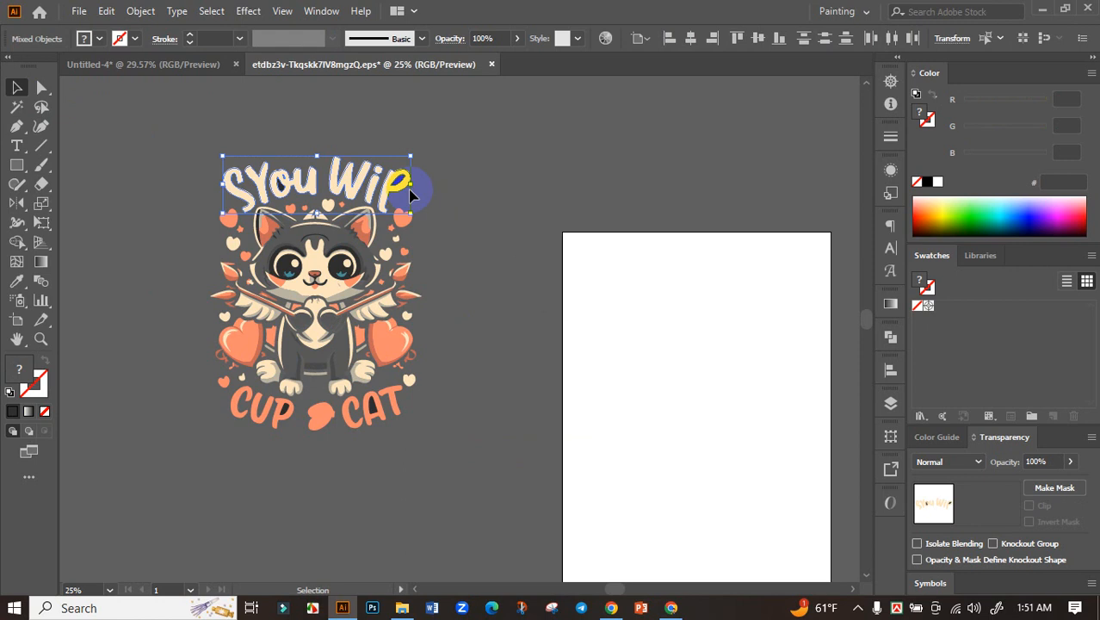
key("Delete")
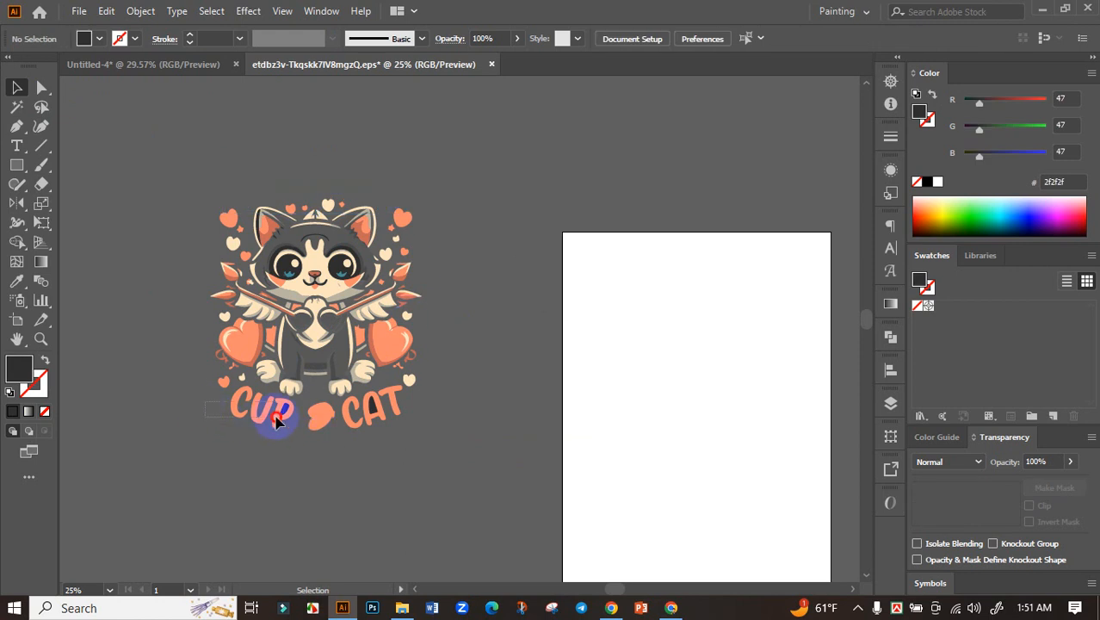
left_click_drag(289, 429, 429, 427)
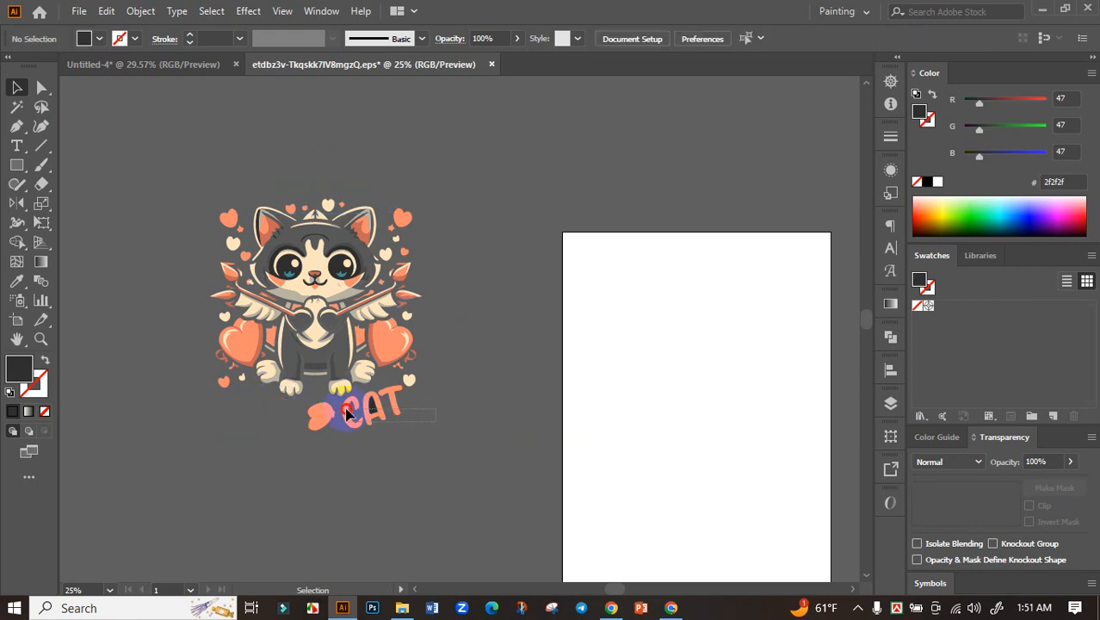
left_click_drag(346, 409, 346, 409)
key("Delete")
Step: Group the remaining cat artwork, transfer it to the Untitled-4 document, and center it on the artboard
left_click_drag(195, 197, 534, 500)
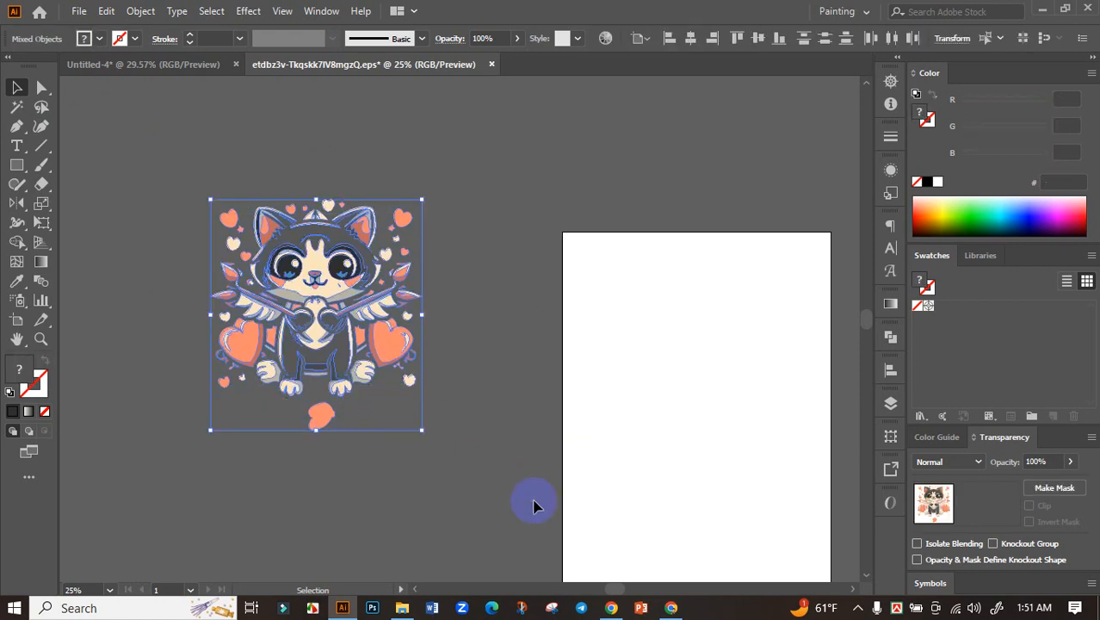
key("ctrl+g")
left_click_drag(343, 273, 495, 237)
left_click(891, 369)
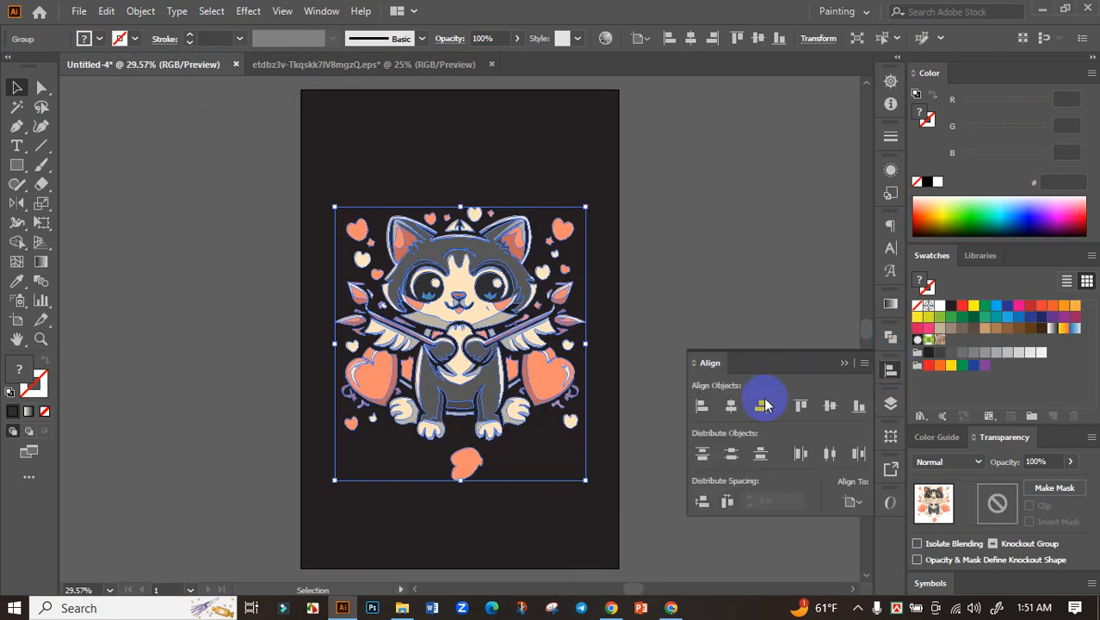
left_click(829, 405)
left_click(845, 364)
left_click(631, 392)
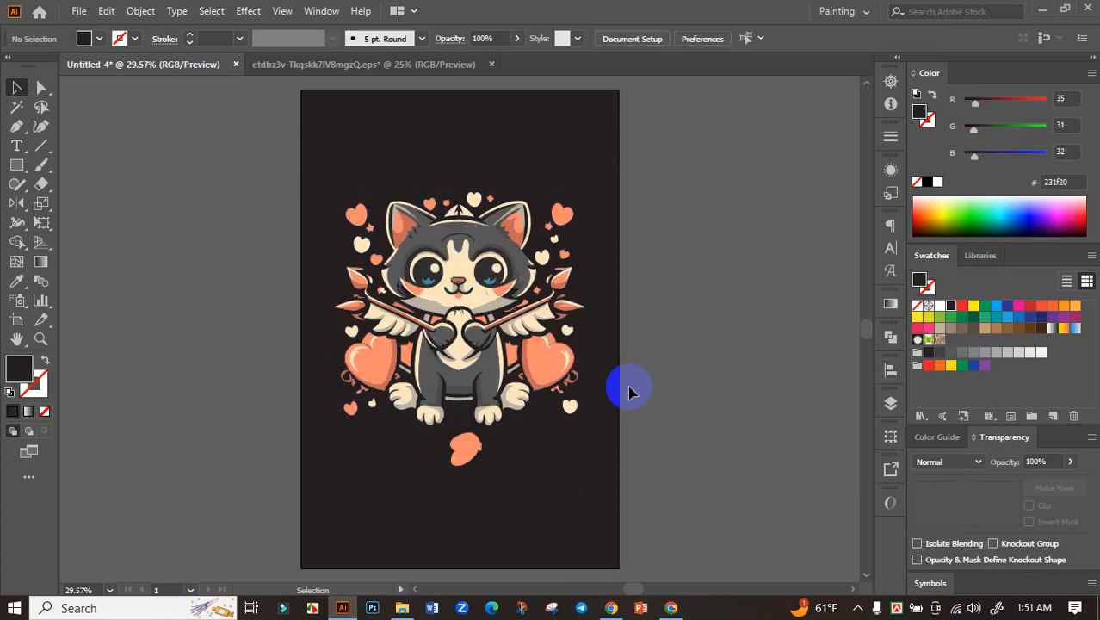
Step: Enlarge the cat artwork slightly on the artboard, adjust its position, and deselect it
left_click(540, 375)
left_click_drag(591, 328, 600, 331)
left_click(532, 313)
left_click_drag(531, 314, 530, 319)
left_click(727, 355)
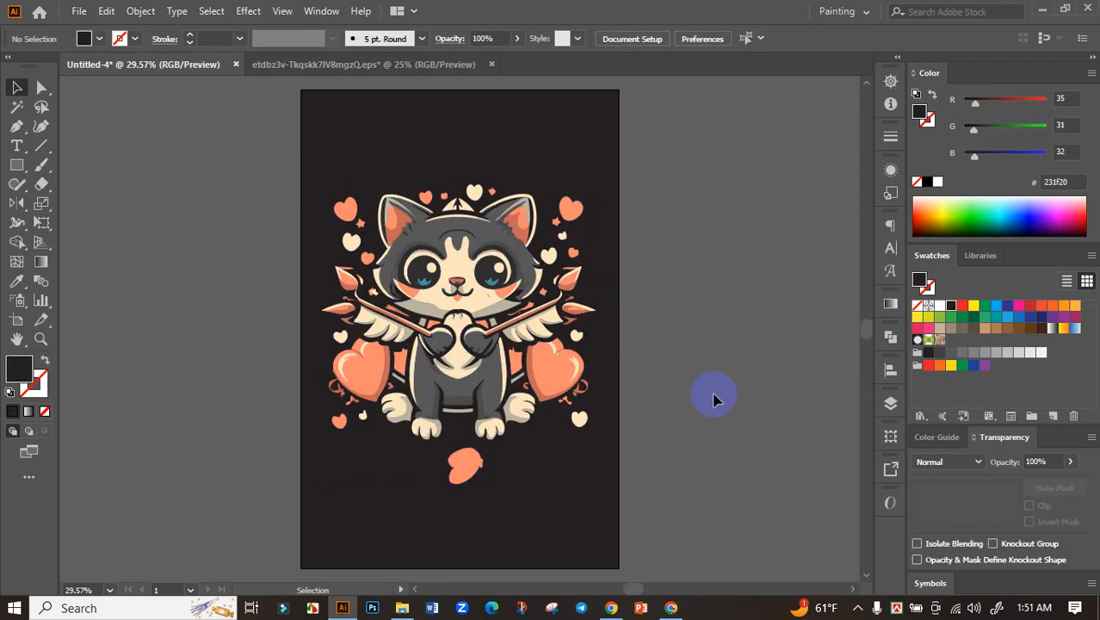
Step: Switch to ChatGPT in the browser and copy the word "Cupid" from the slogan "Kissed by a Cat Cupid"
left_click(675, 611)
left_click(324, 11)
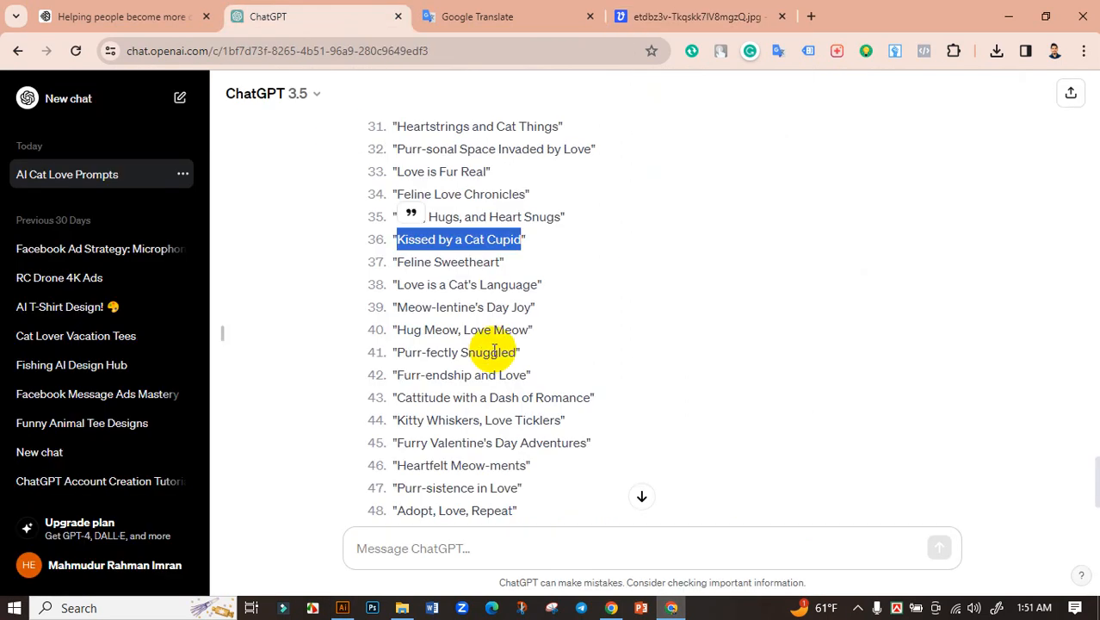
right_click(482, 243)
left_click(497, 237)
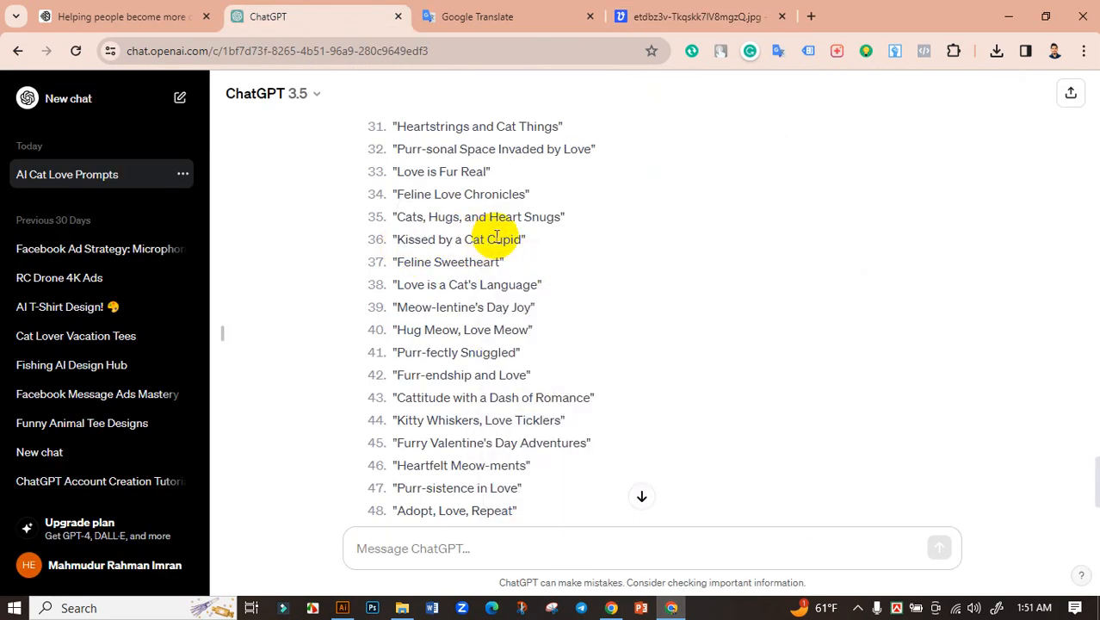
left_click_drag(488, 239, 518, 243)
key("ctrl+c")
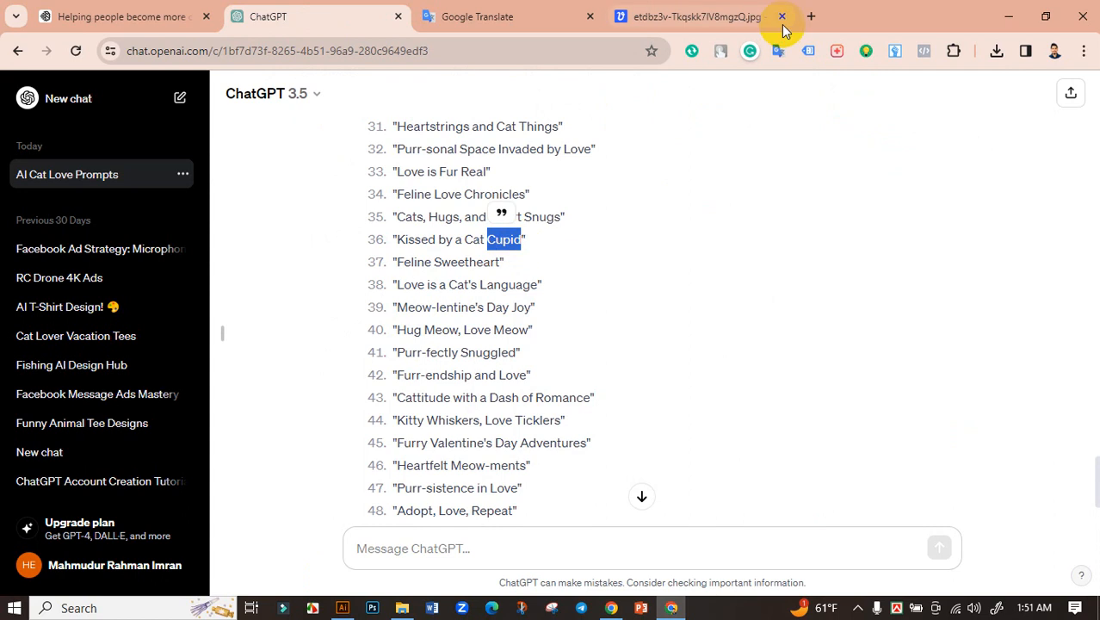
Step: Search Google Images for "Cupid" in a new tab, look through the pictures, and close the tab
left_click(811, 16)
key("ctrl+v")
key("Return")
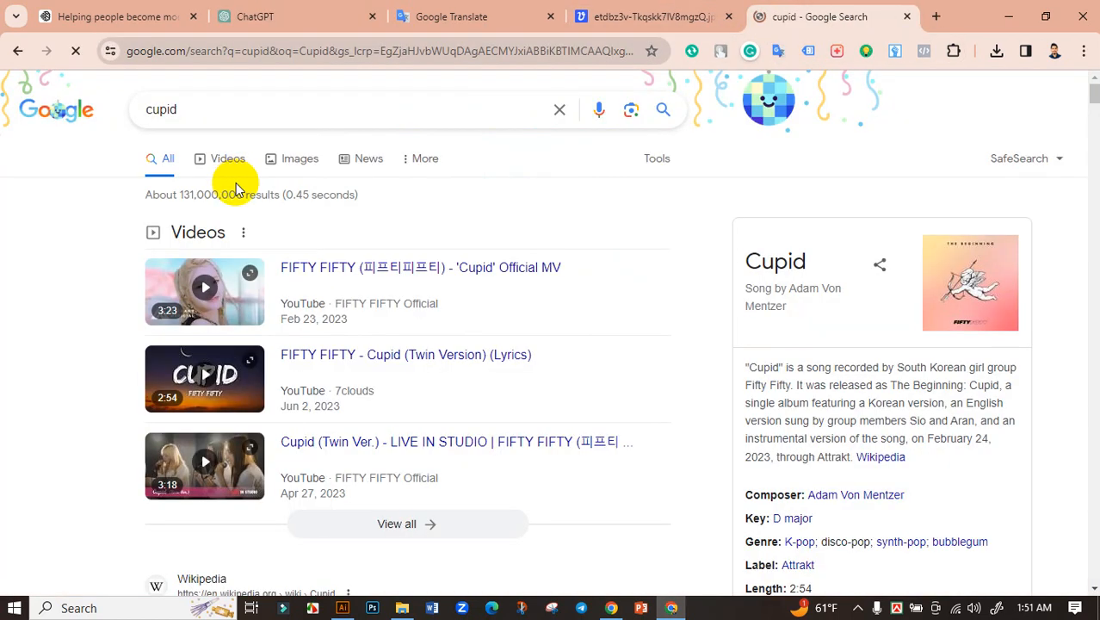
left_click(290, 157)
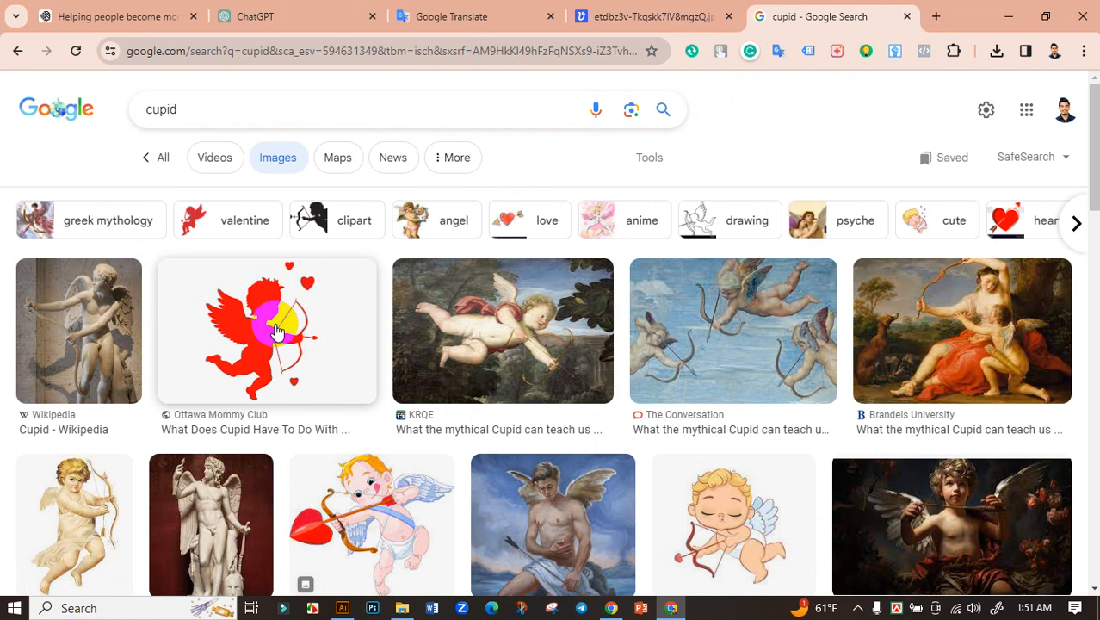
scroll(276, 332, "down", 2)
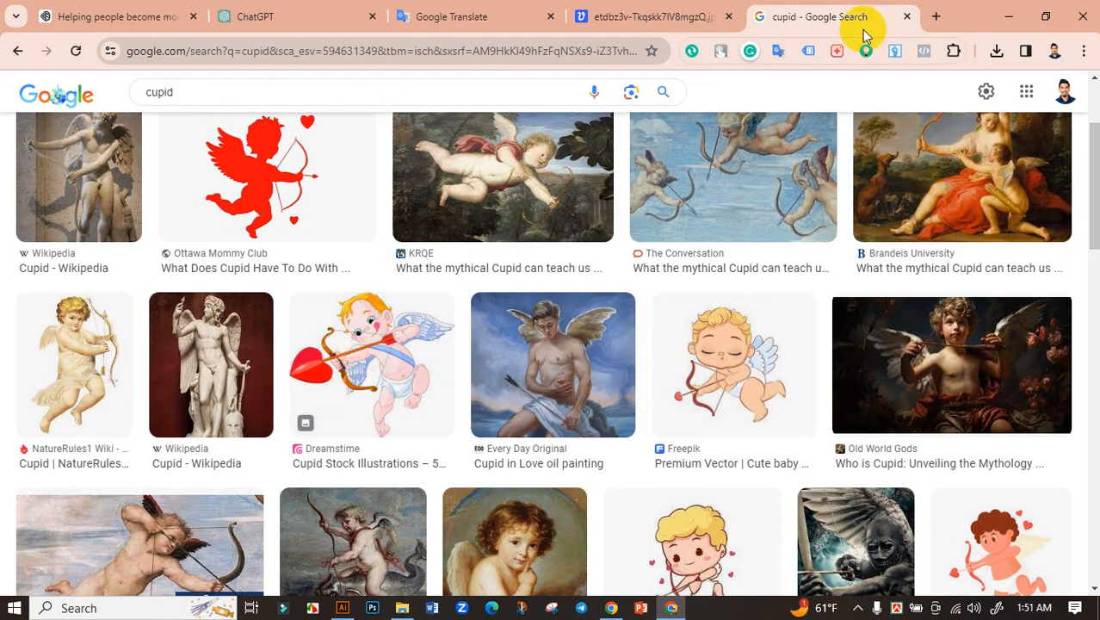
left_click(907, 17)
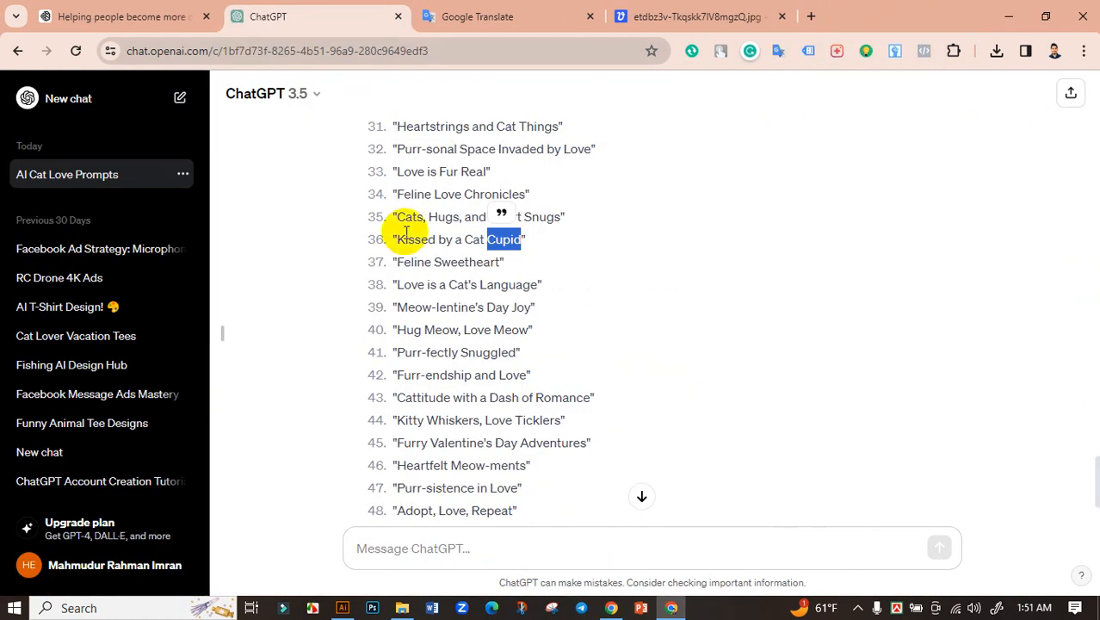
Step: Copy "Kissed by a Cat Cupid" from ChatGPT, paste it beside the artboard in Illustrator, and enlarge it to about 77 pt
left_click_drag(512, 230, 398, 243)
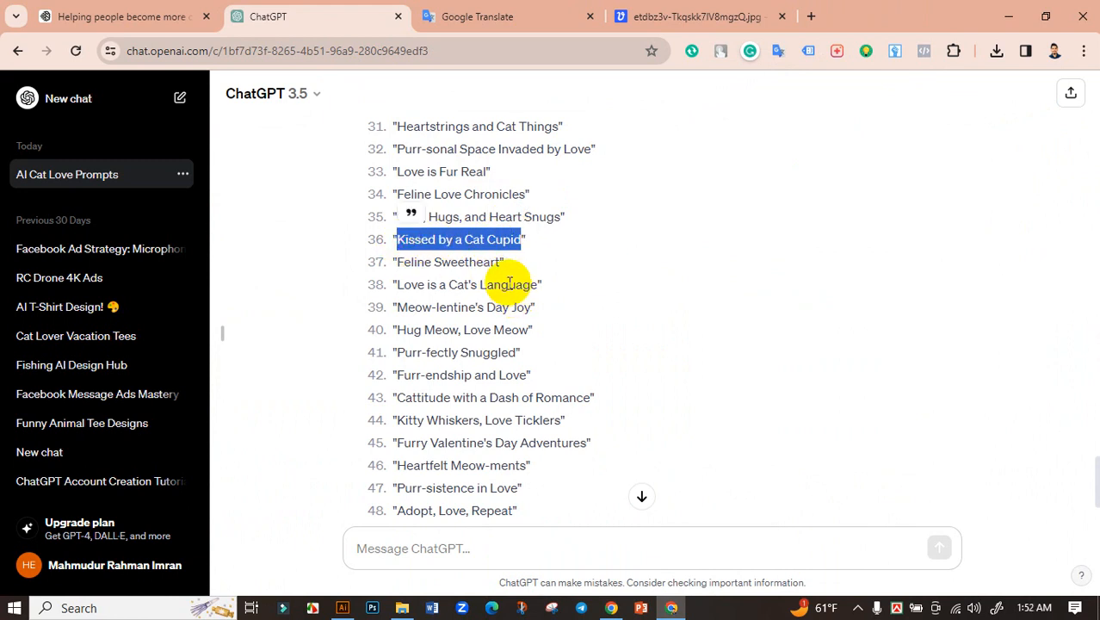
left_click(348, 608)
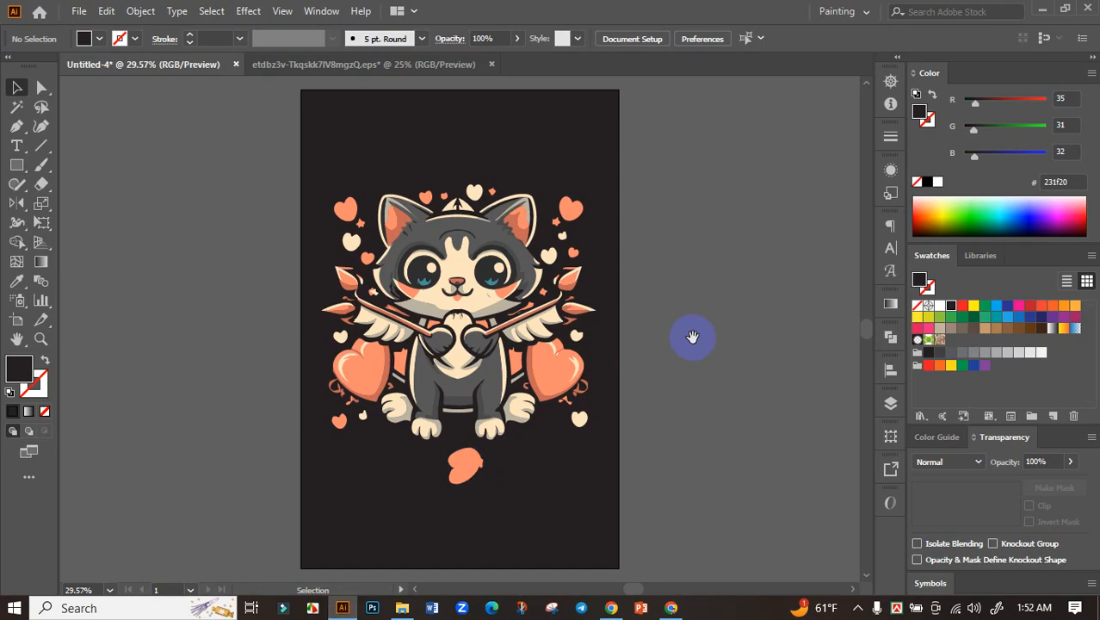
left_click_drag(694, 337, 335, 362)
key("ctrl+v")
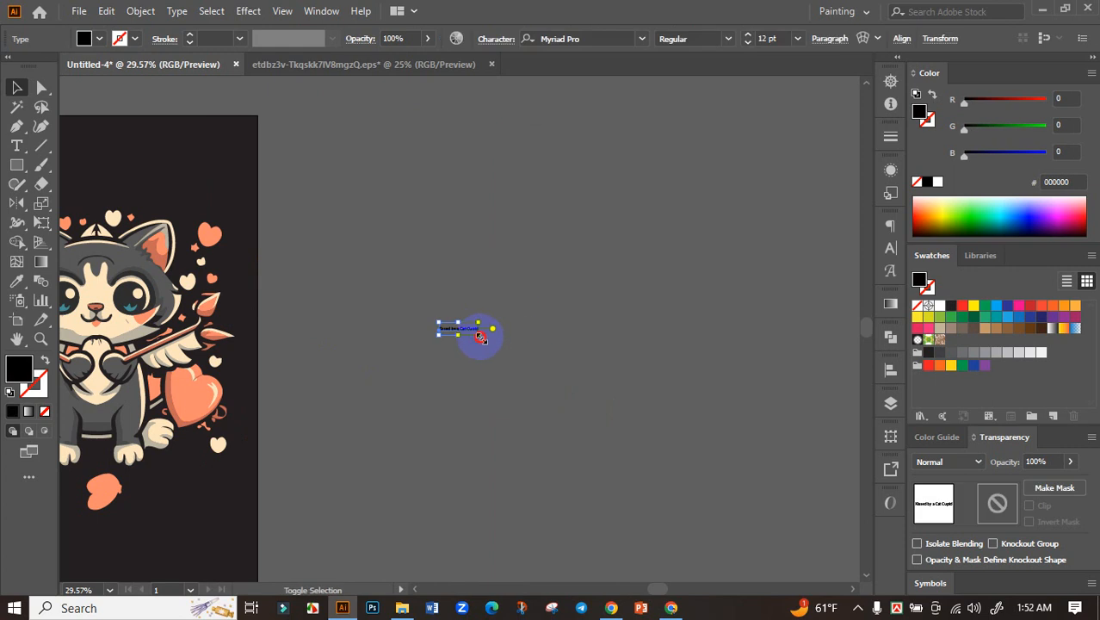
left_click_drag(481, 338, 693, 447)
Step: Split the slogan into two text objects, with "Kissed by" placed above "a Cat Cupid"
double_click(498, 351)
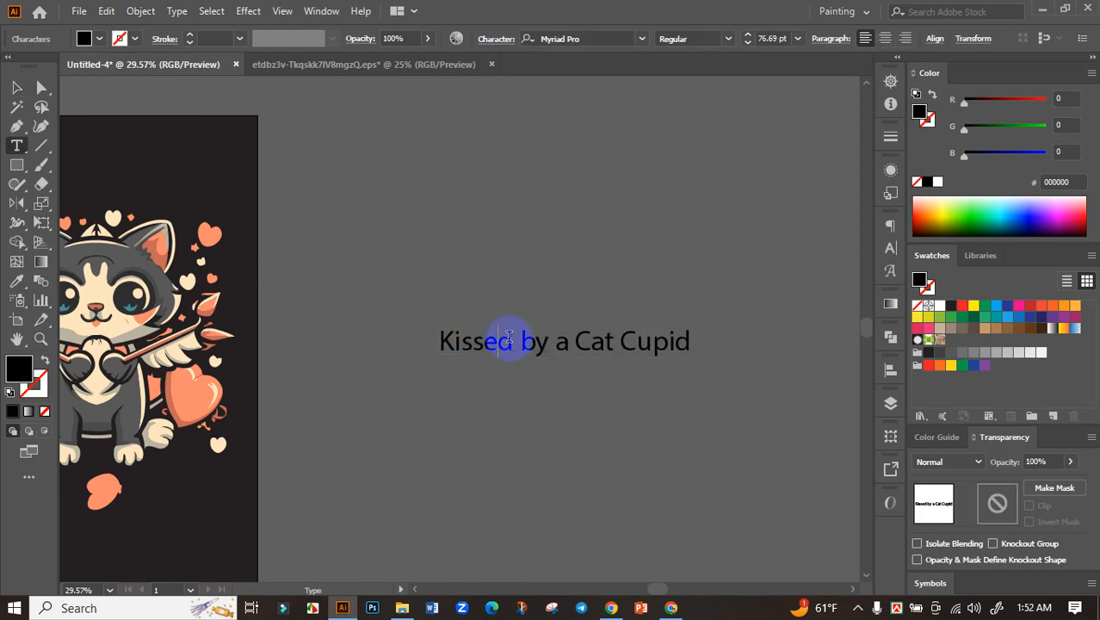
left_click_drag(554, 335, 406, 337)
key("BackSpace")
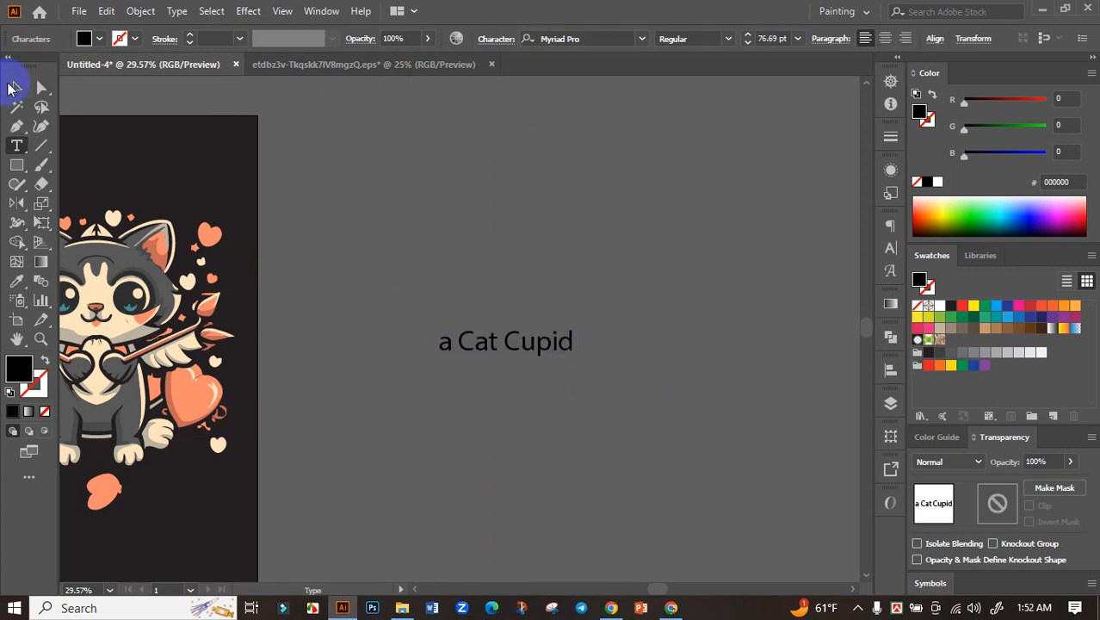
left_click(16, 87)
left_click_drag(482, 355, 482, 399)
left_click(504, 327)
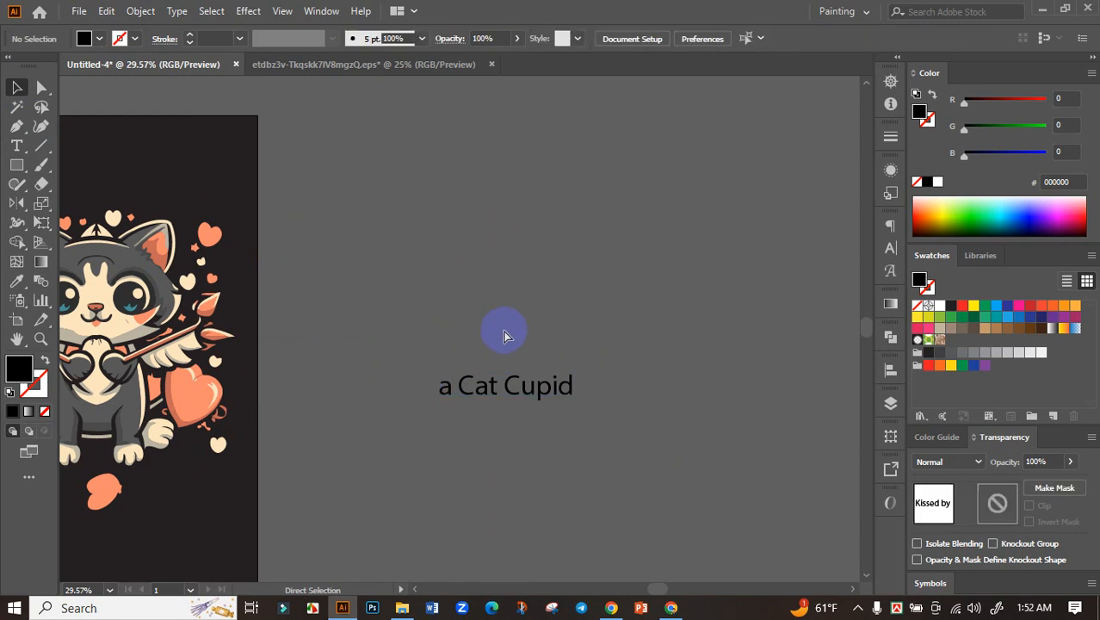
key("ctrl+v")
left_click_drag(478, 310, 461, 227)
Step: Set "Kissed by" in Falcon-Poster-Bold, fill it white, and place it enlarged above the cat's head
left_click(642, 39)
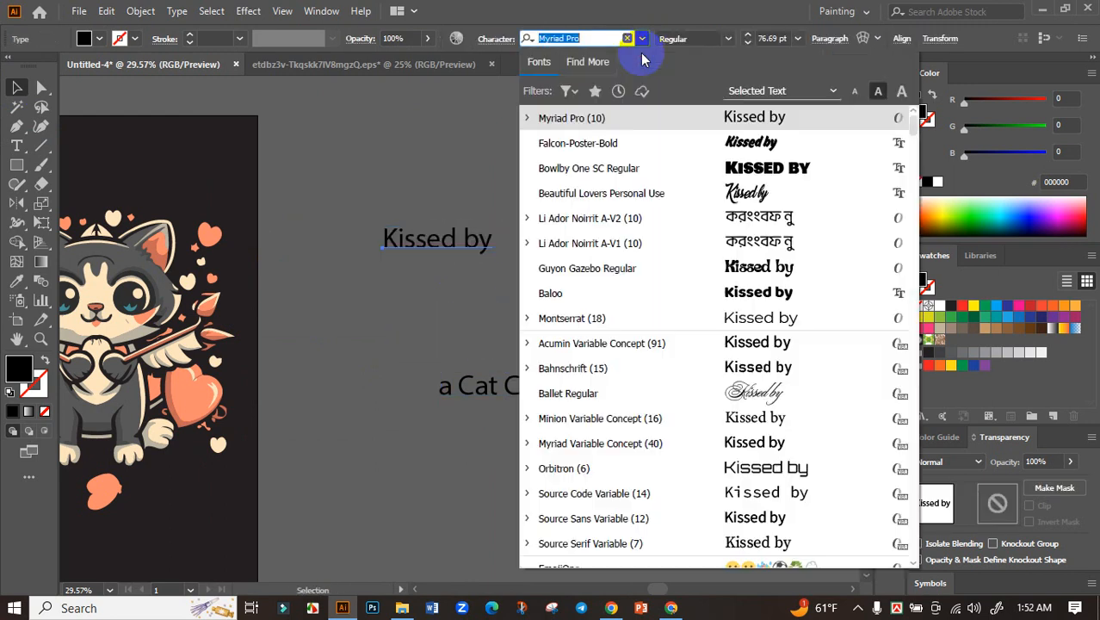
left_click(730, 144)
left_click_drag(523, 233, 485, 201)
left_click(922, 282)
left_click(939, 307)
scroll(466, 204, "up", 3)
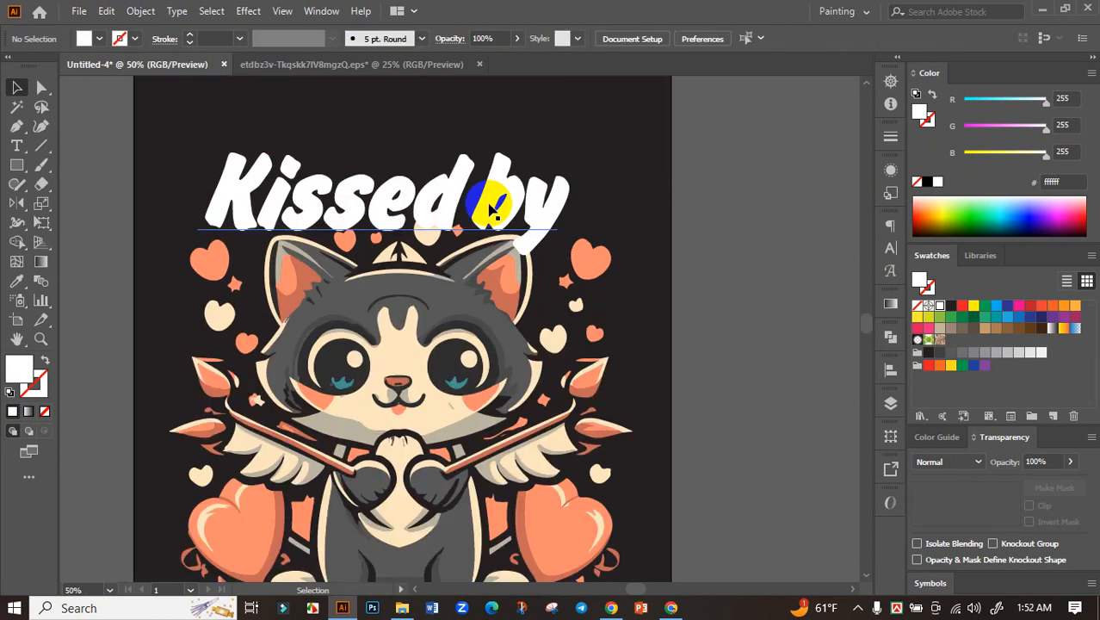
scroll(489, 207, "down", 1)
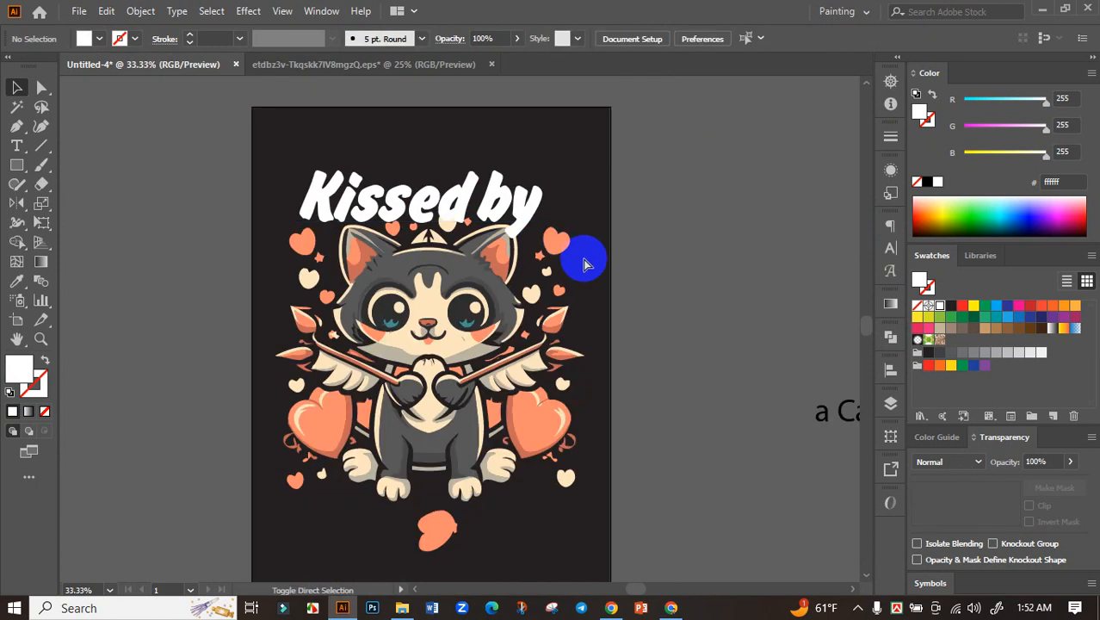
Step: Convert the "Kissed by" text to outlines and center it horizontally on the artboard
left_click(18, 88)
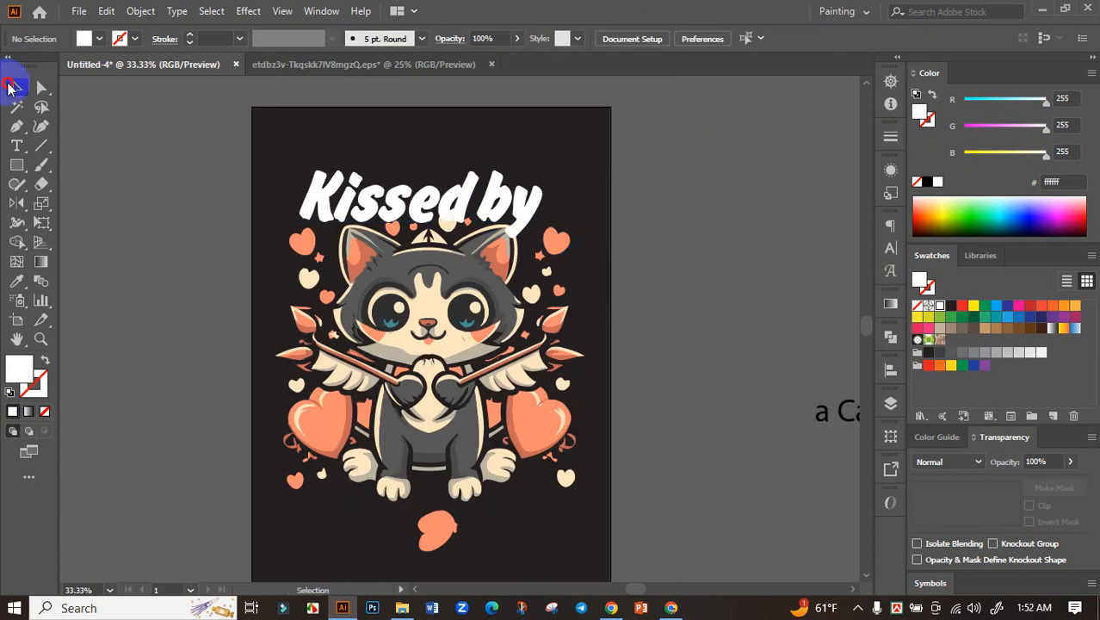
left_click(451, 199)
key("ctrl+shift+o")
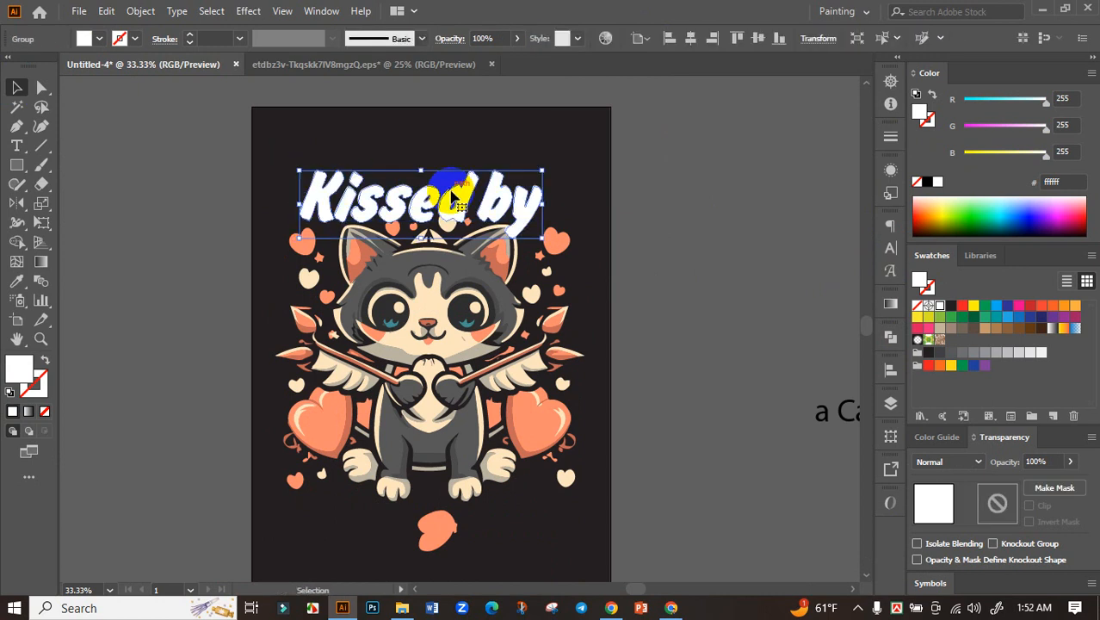
left_click(685, 245)
scroll(464, 223, "up", 1)
left_click(463, 209)
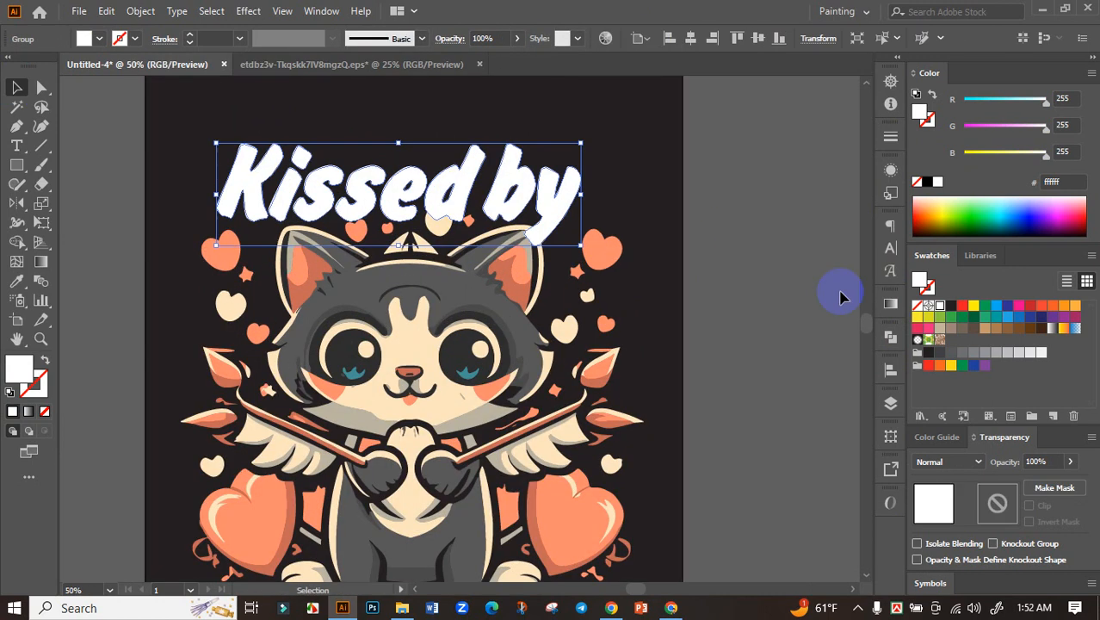
key("shift+F7")
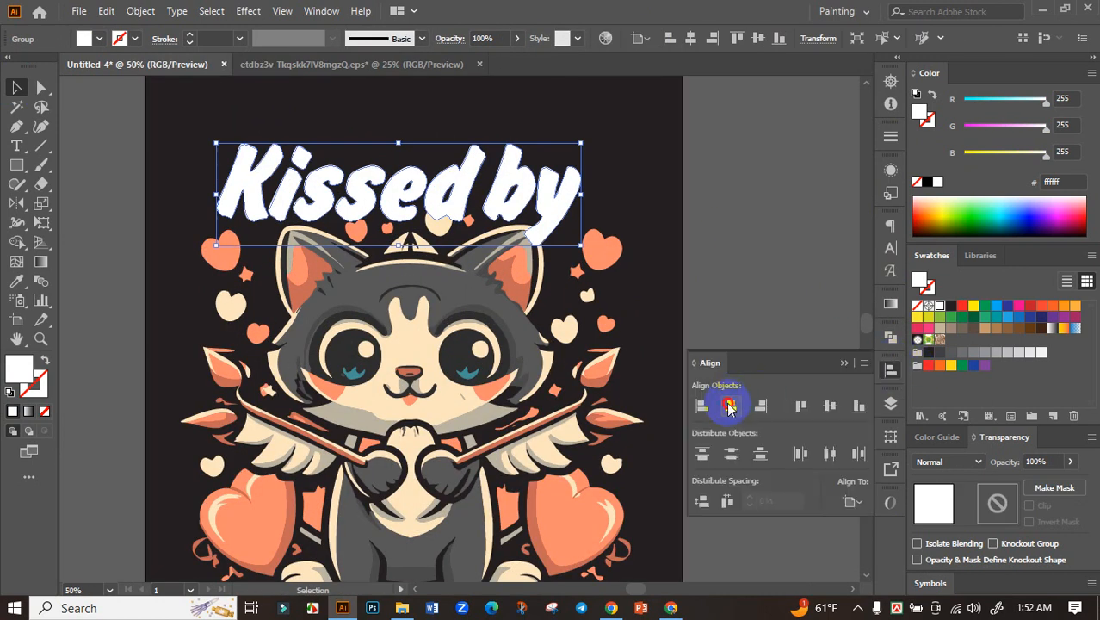
left_click(729, 402)
left_click(769, 303)
Step: Stretch the outlined "Kissed by" lettering slightly wider toward the artboard's left edge and deselect it
scroll(768, 289, "down", 2)
left_click_drag(768, 278, 603, 261)
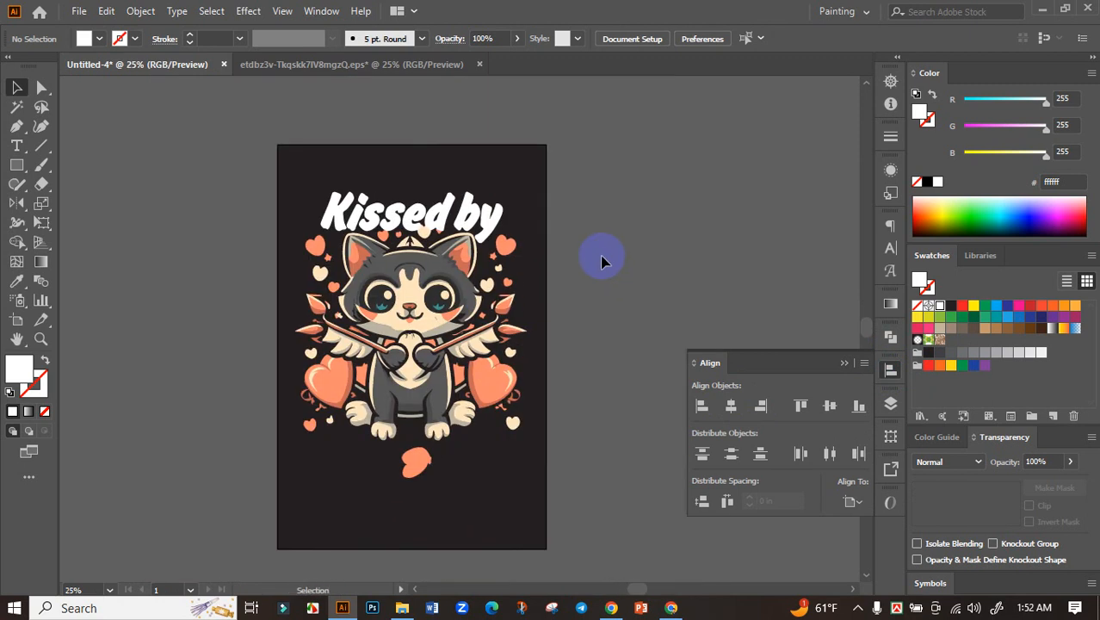
scroll(465, 228, "up", 1)
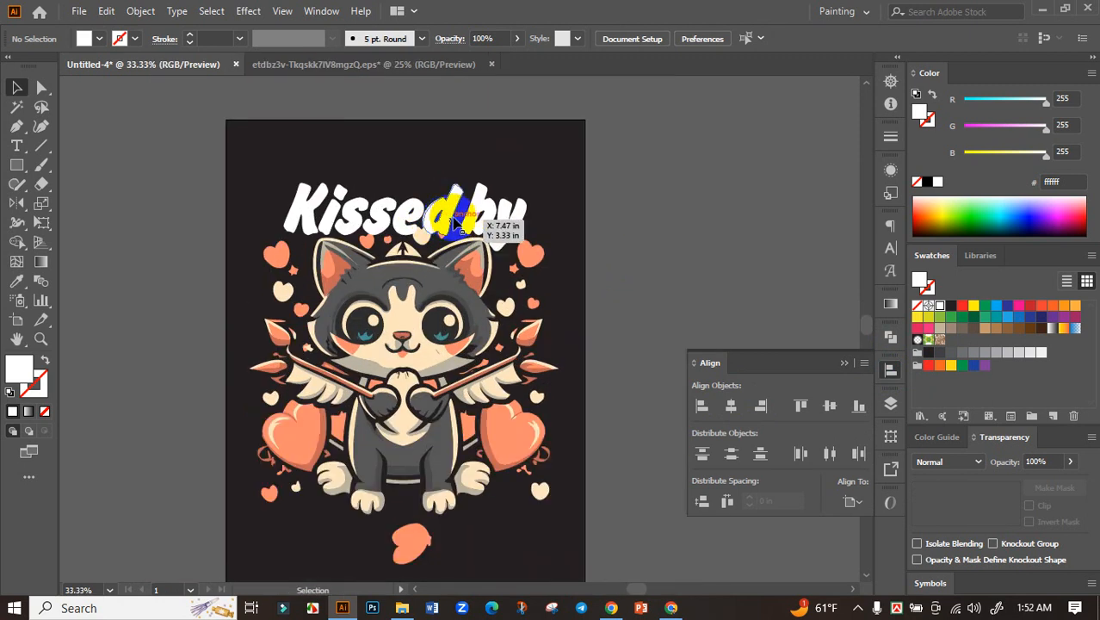
left_click(278, 217)
left_click_drag(287, 218, 271, 214)
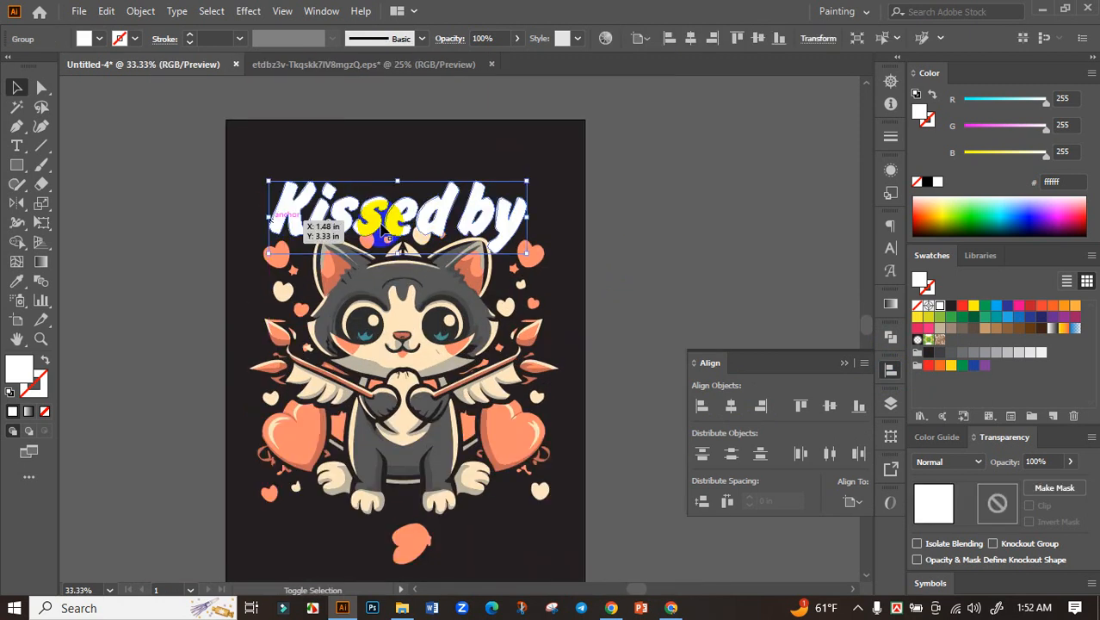
left_click(626, 260)
scroll(625, 266, "down", 1)
left_click_drag(597, 218, 598, 222)
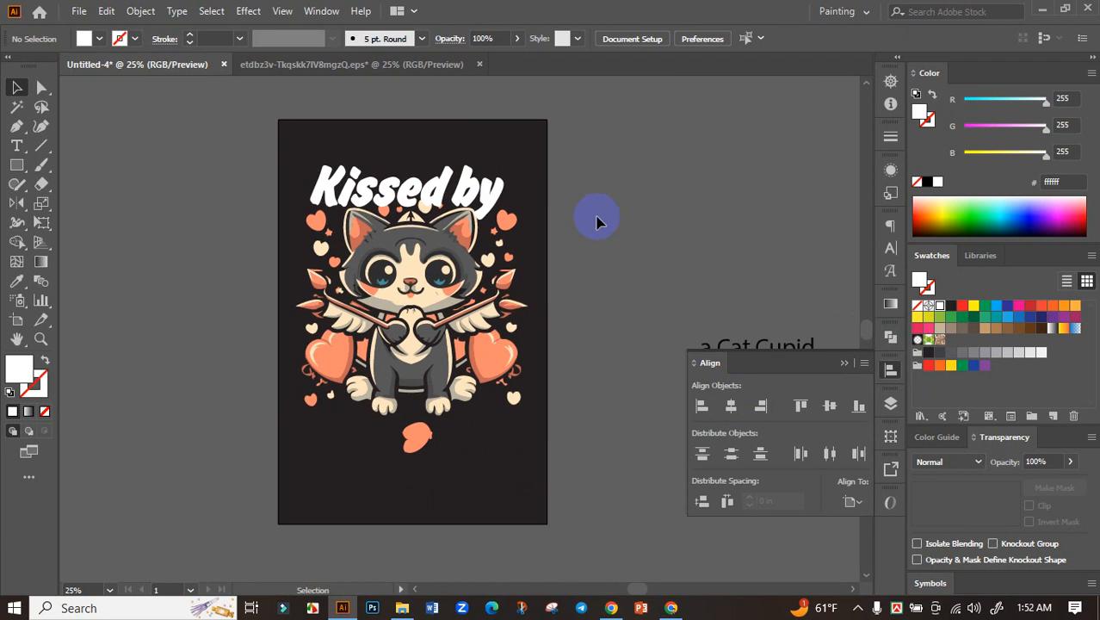
Step: Nudge the "Kissed by" lettering slightly to the right above the cat
left_click(503, 207)
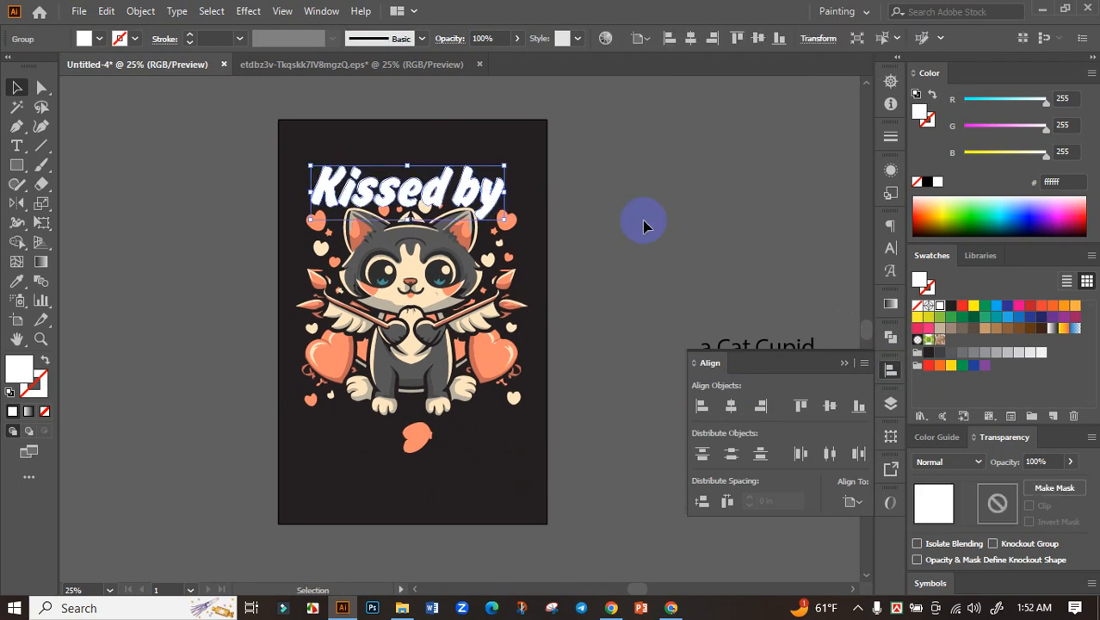
key("Right")
key("Right")
key("Right")
key("Right")
key("Right")
key("Right")
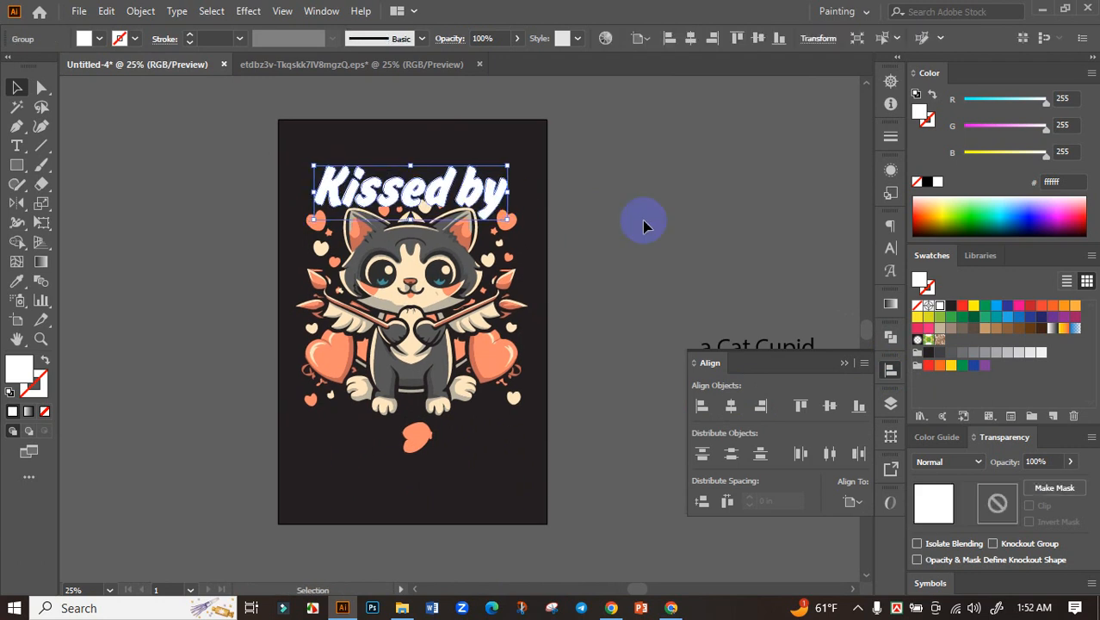
Step: Cut the "a" out of the "a Cat Cupid" text and paste it as a separate text object beside the artboard
left_click(745, 217)
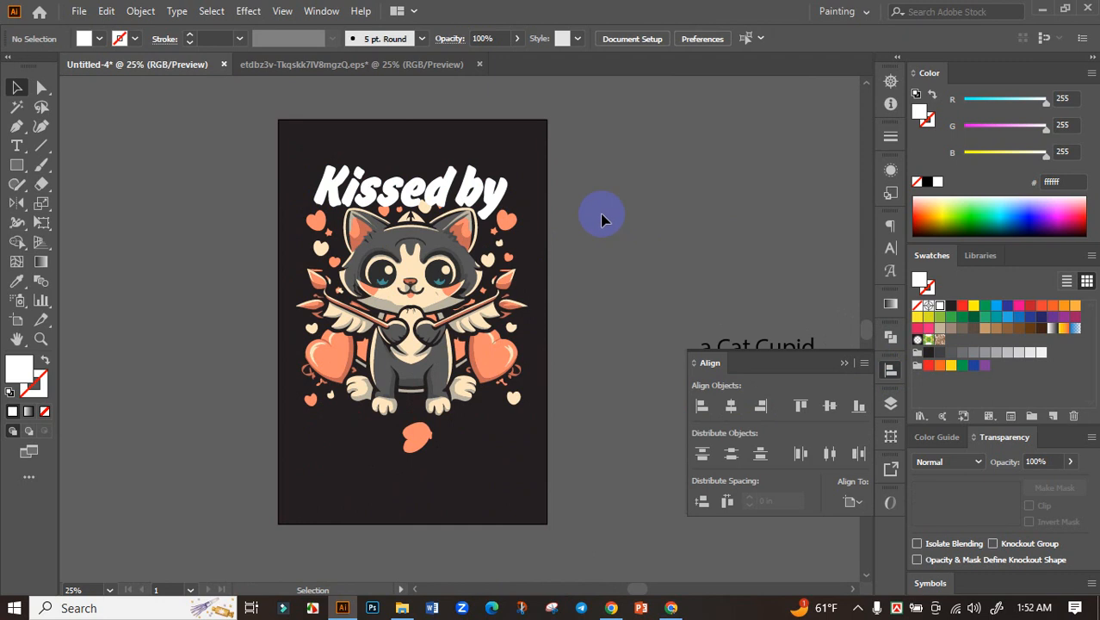
scroll(534, 219, "down", 1)
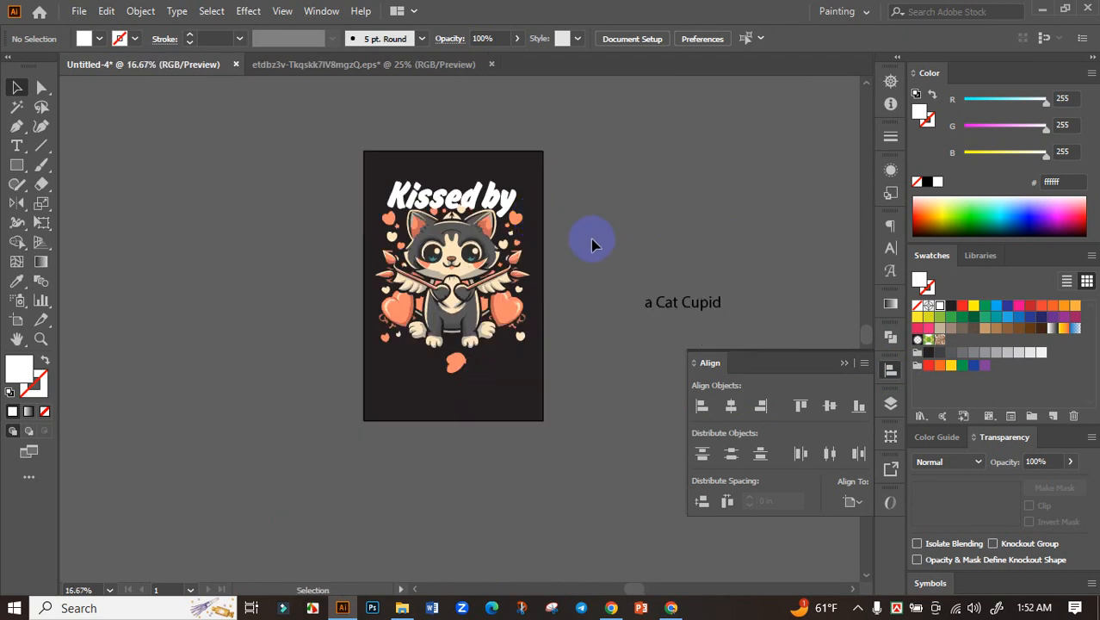
double_click(656, 306)
scroll(658, 311, "up", 2)
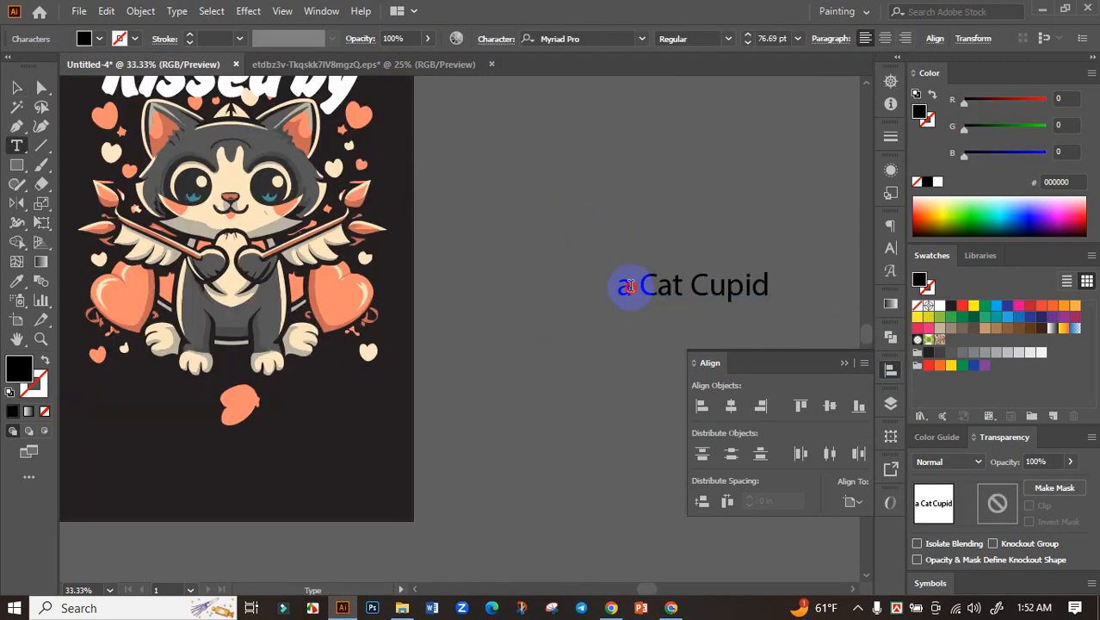
key("BackSpace")
key("Escape")
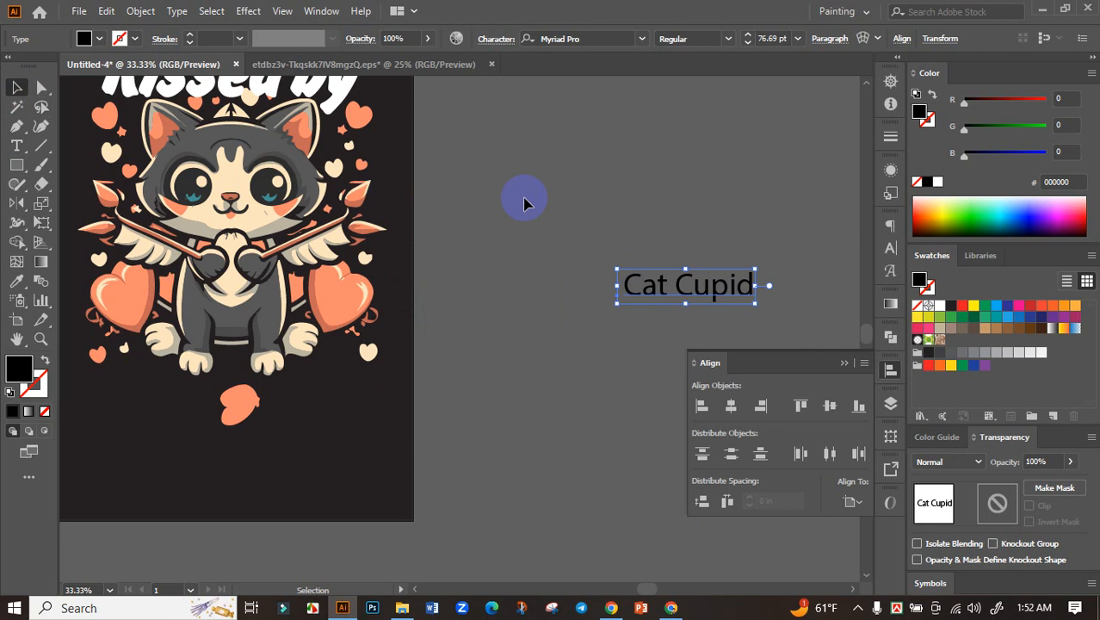
left_click(610, 258)
key("ctrl+v")
Step: Set the separate "a" in Falcon-Poster-Bold and enlarge it to 424.42 pt
left_click(641, 40)
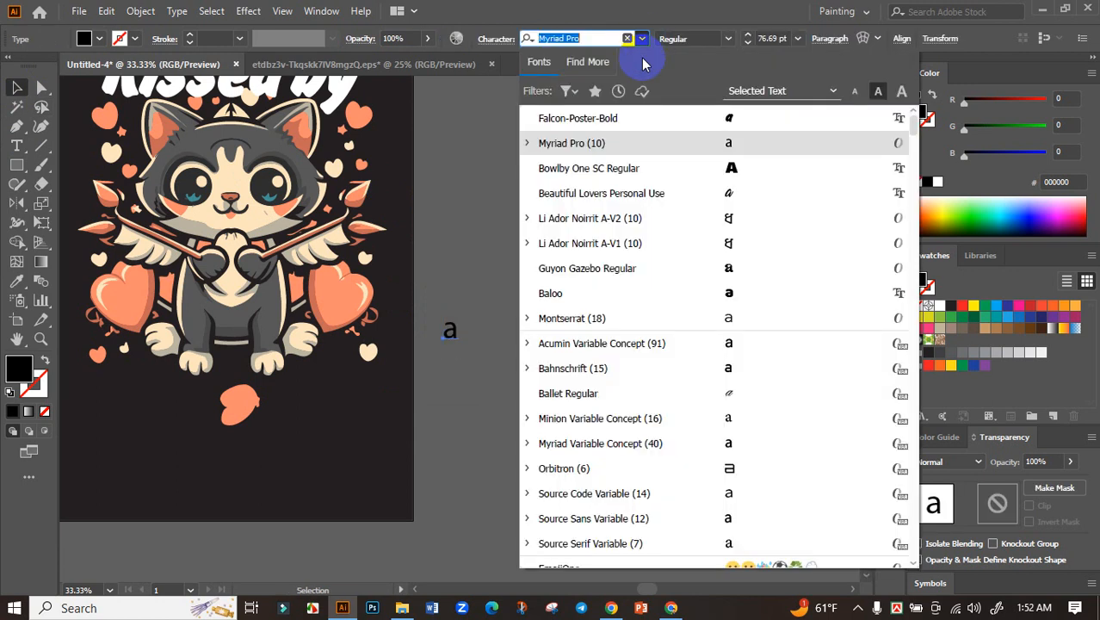
left_click(728, 144)
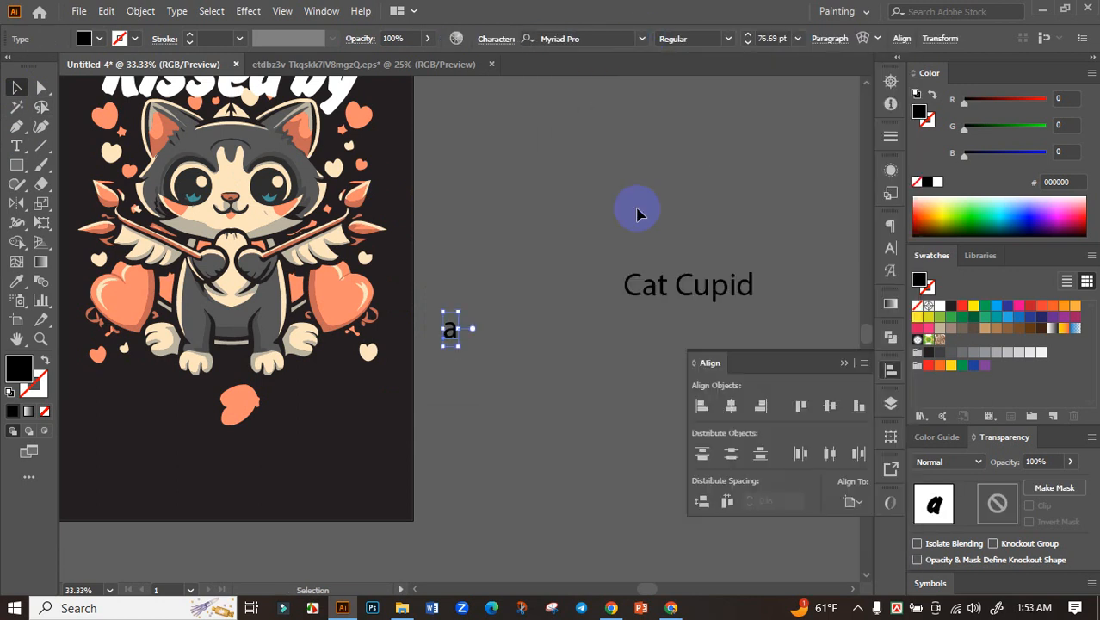
left_click(642, 40)
left_click(729, 116)
scroll(454, 340, "up", 3)
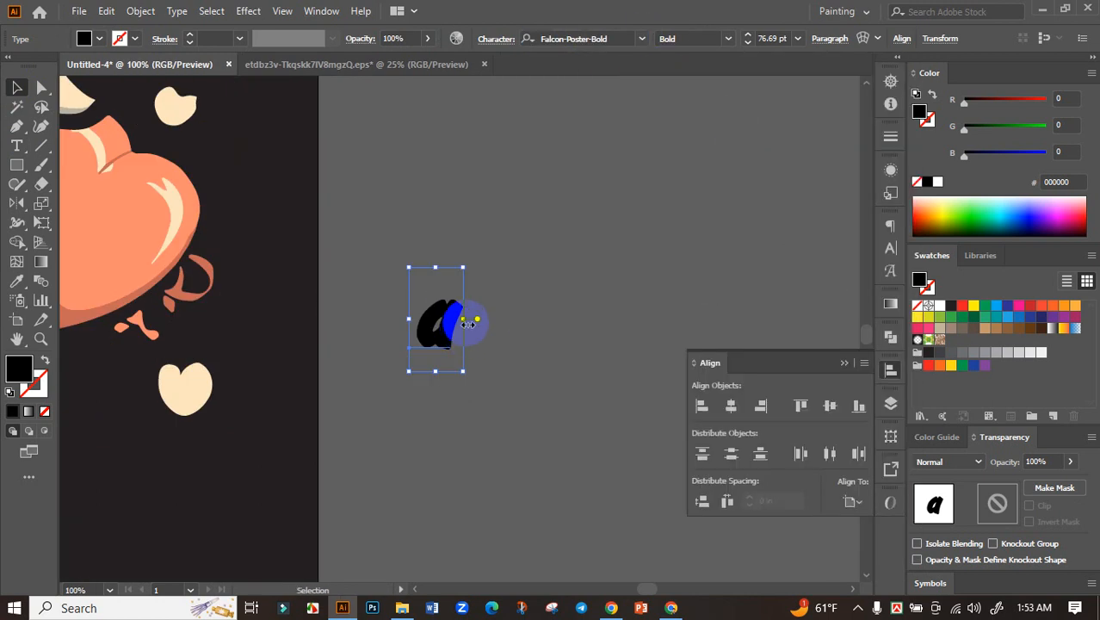
left_click_drag(557, 311, 584, 317)
scroll(574, 320, "down", 2)
scroll(544, 328, "down", 1)
key("ctrl+shift+a")
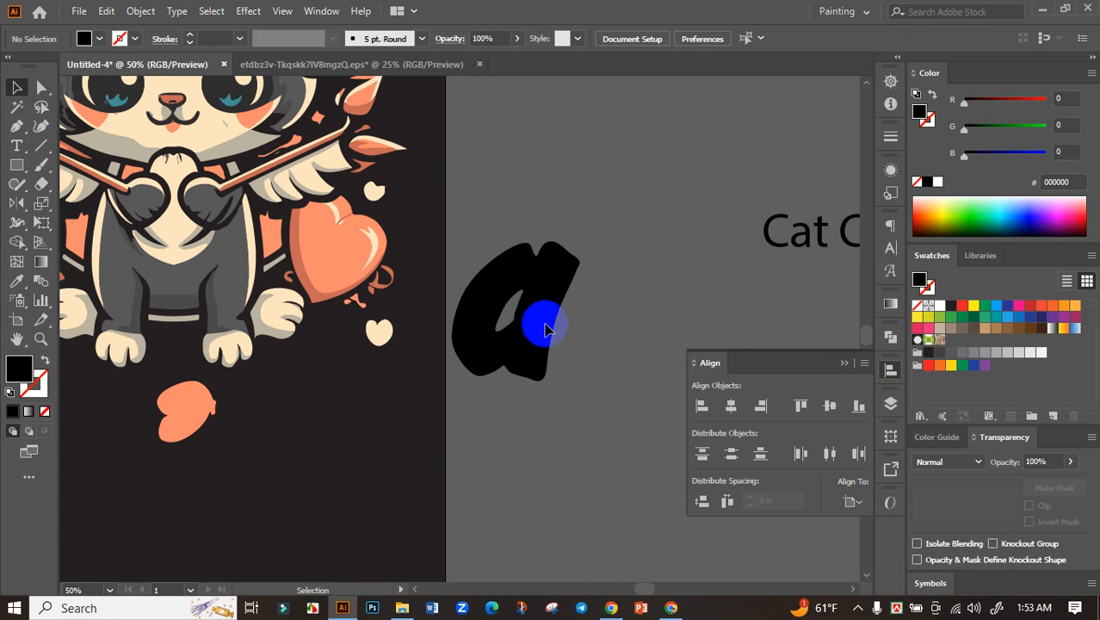
Step: Move the large "a" below the cat, convert it to outlines and fill it white
scroll(535, 381, "down", 2)
left_click(531, 387)
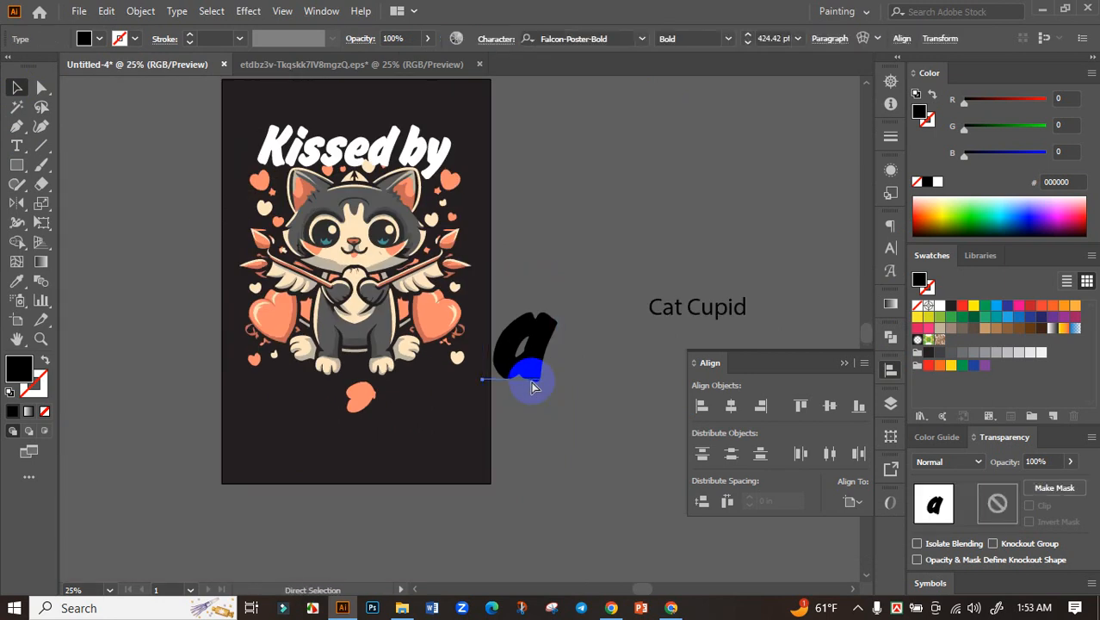
left_click_drag(531, 386, 374, 389)
left_click(939, 306)
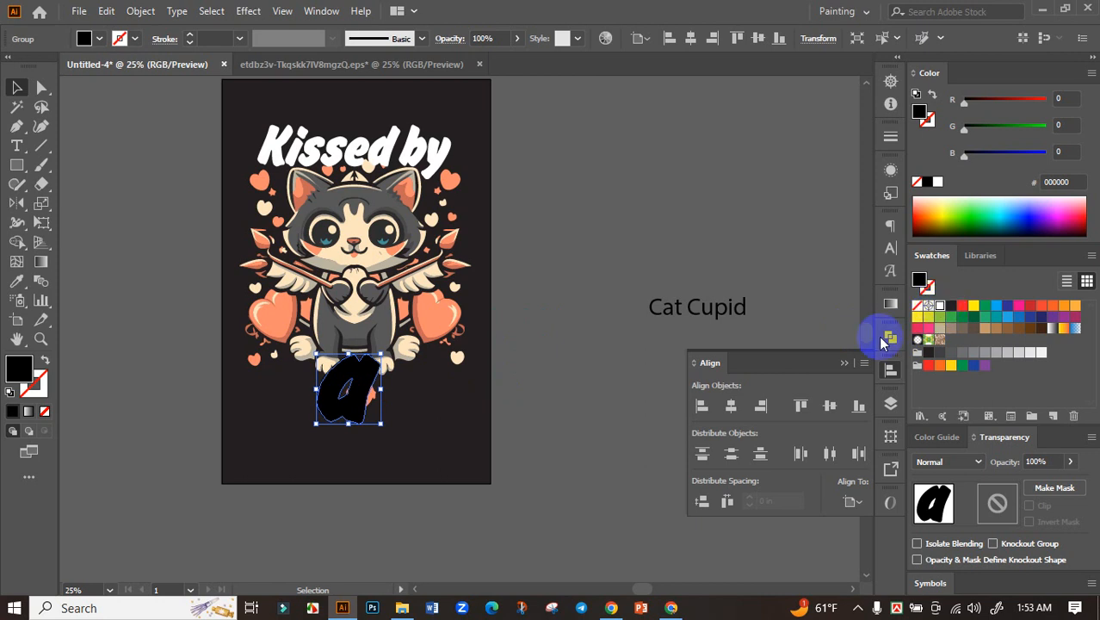
scroll(354, 399, "up", 3)
left_click_drag(343, 465, 398, 217)
scroll(357, 368, "up", 3)
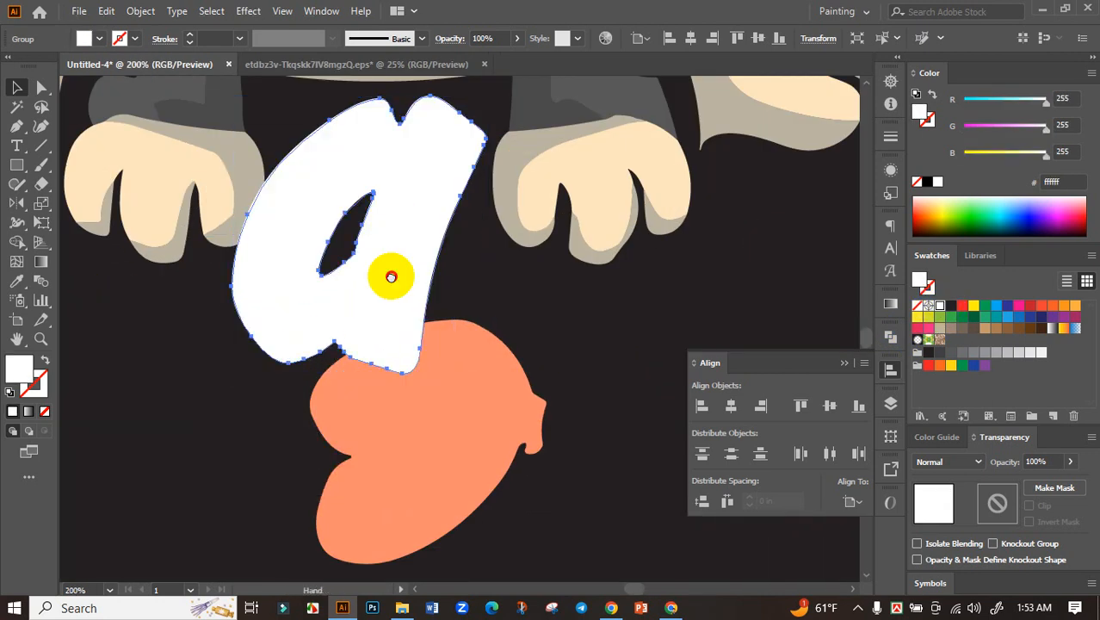
Step: Scale the outlined "a" and fit it between the cat's two front paws
left_click_drag(390, 275, 385, 367)
left_click_drag(353, 464, 357, 421)
left_click_drag(374, 359, 394, 323)
left_click_drag(374, 385, 374, 406)
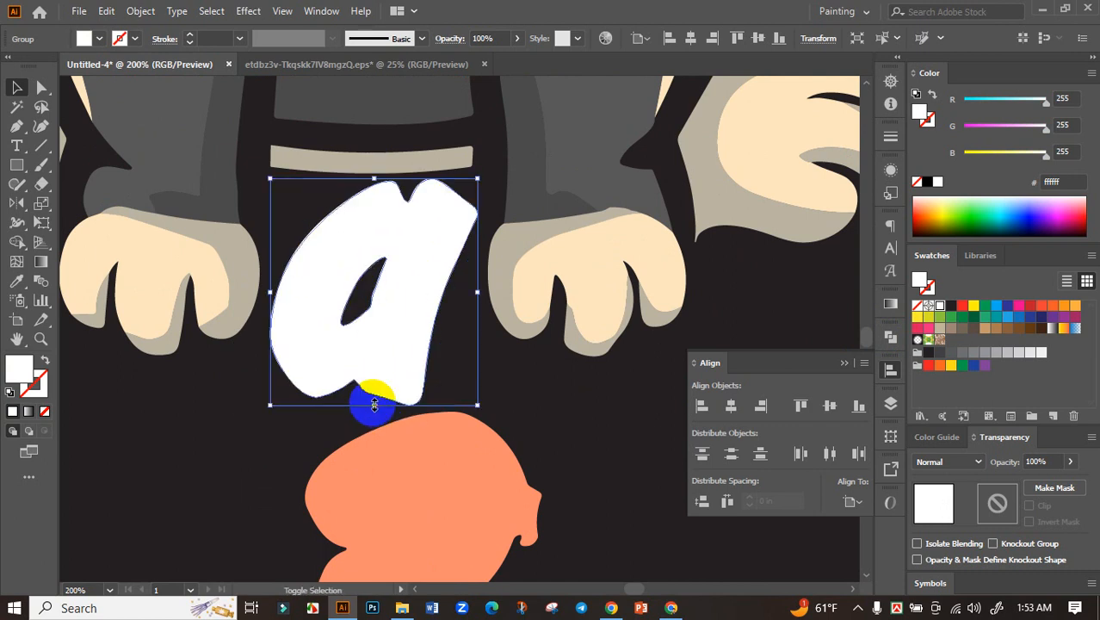
scroll(373, 407, "down", 3)
left_click(502, 492)
scroll(485, 482, "down", 2)
scroll(469, 461, "down", 2)
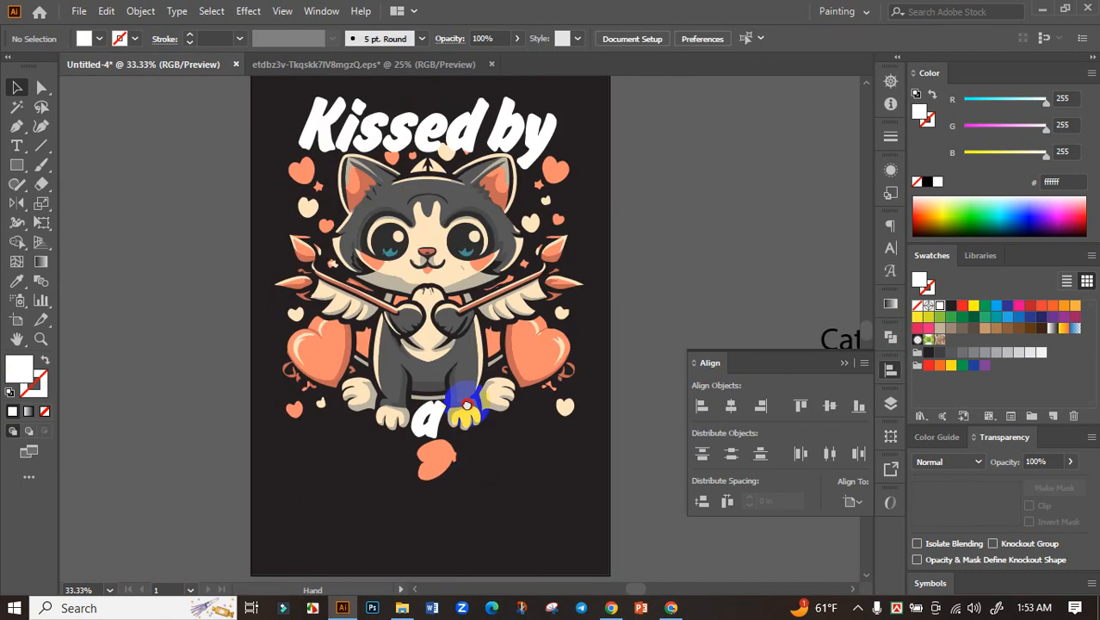
Step: Ungroup the cat artwork so the loose peach heart below the "a" can be edited separately
left_click(401, 336)
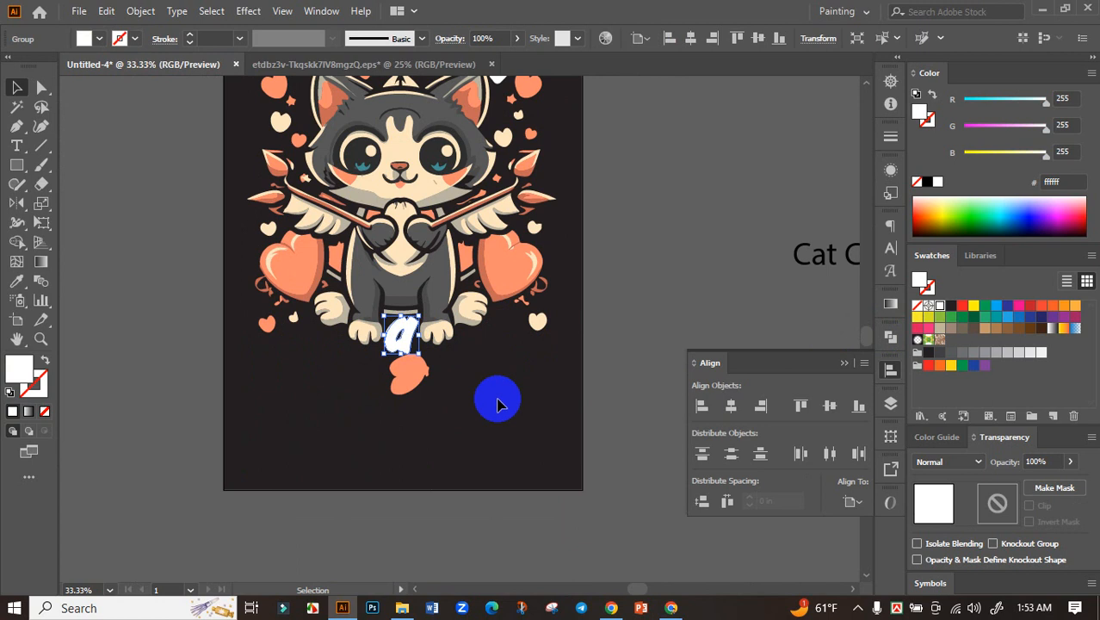
left_click(406, 374)
right_click(408, 375)
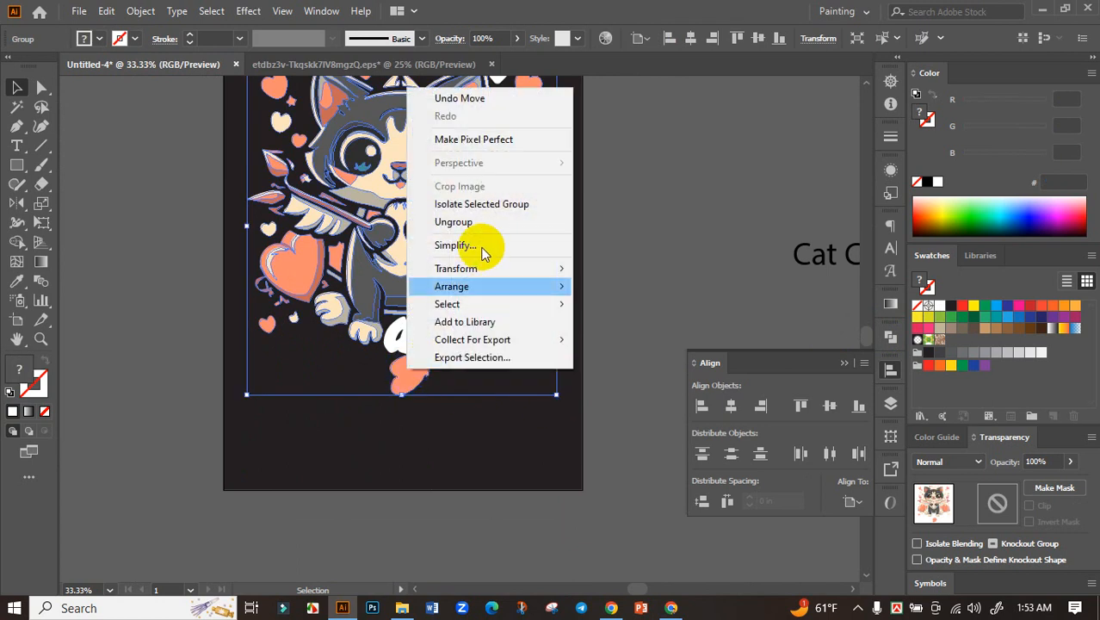
left_click(475, 225)
left_click(447, 389)
Step: Move the peach heart down below the "a" and rotate it upright
left_click_drag(405, 377, 406, 403)
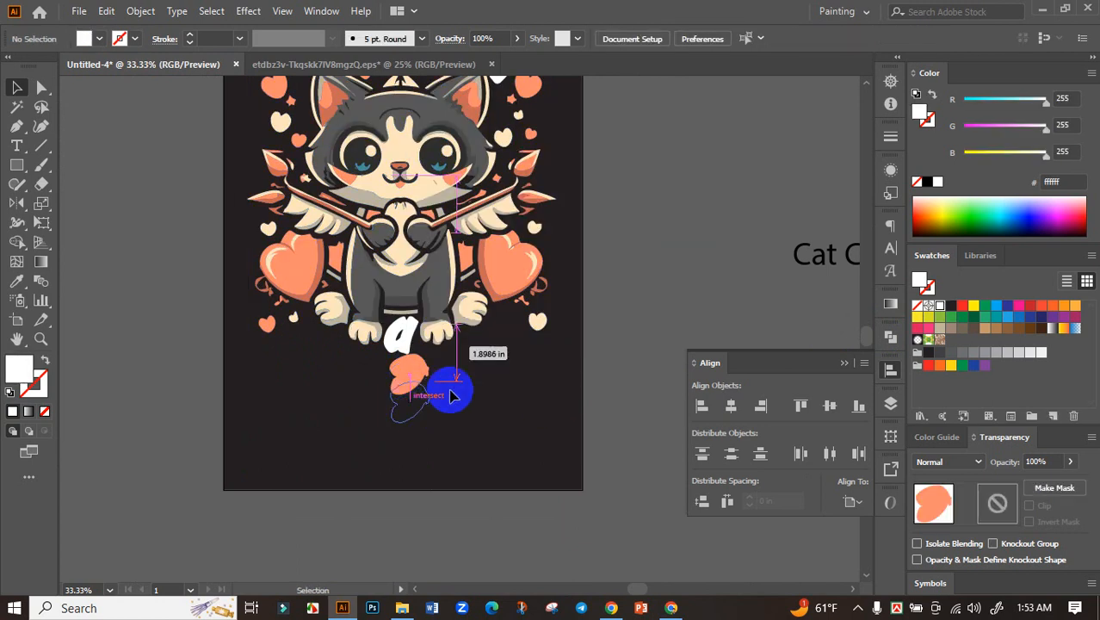
left_click(525, 387)
left_click_drag(522, 384, 349, 424)
left_click(425, 443)
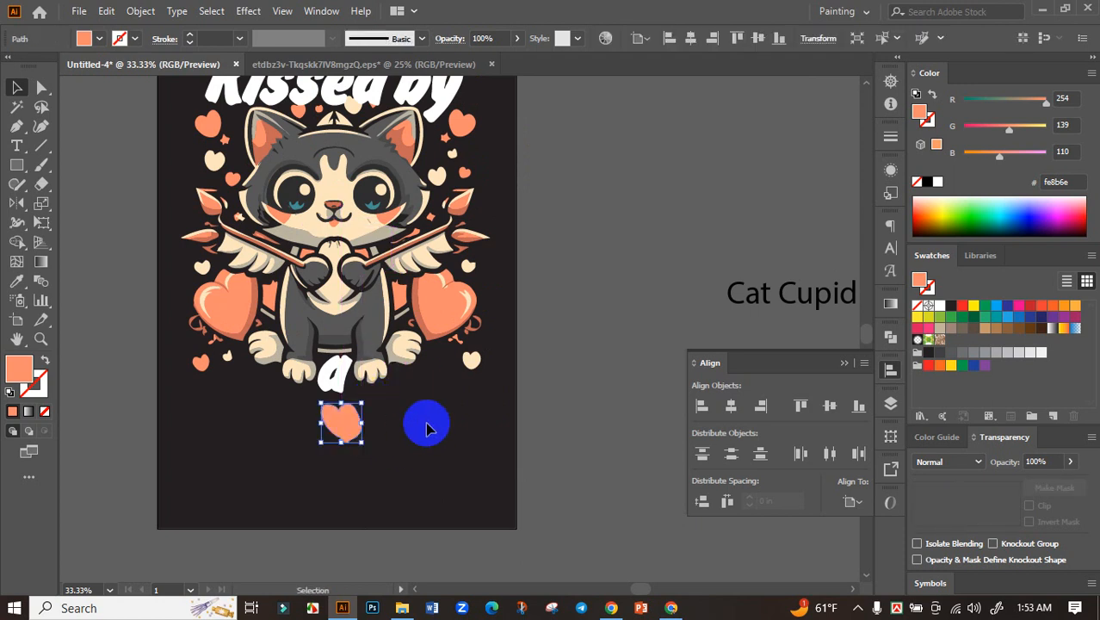
Step: Delete the uneven peach heart below the "a"
left_click(424, 429)
scroll(349, 435, "up", 2)
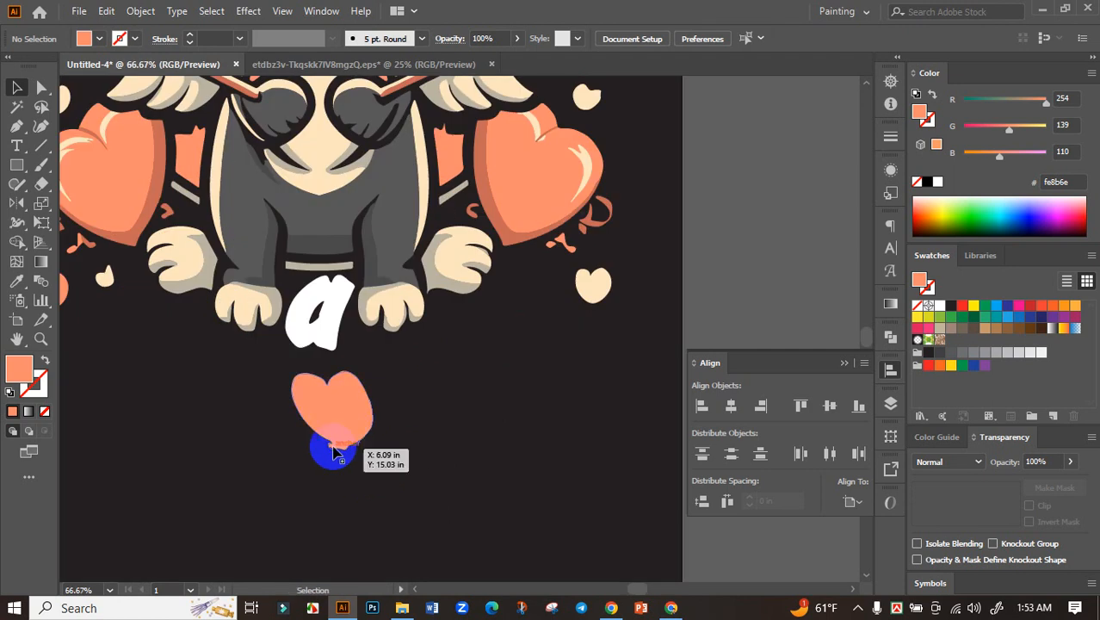
scroll(331, 447, "up", 4)
left_click(338, 445)
scroll(337, 445, "down", 4)
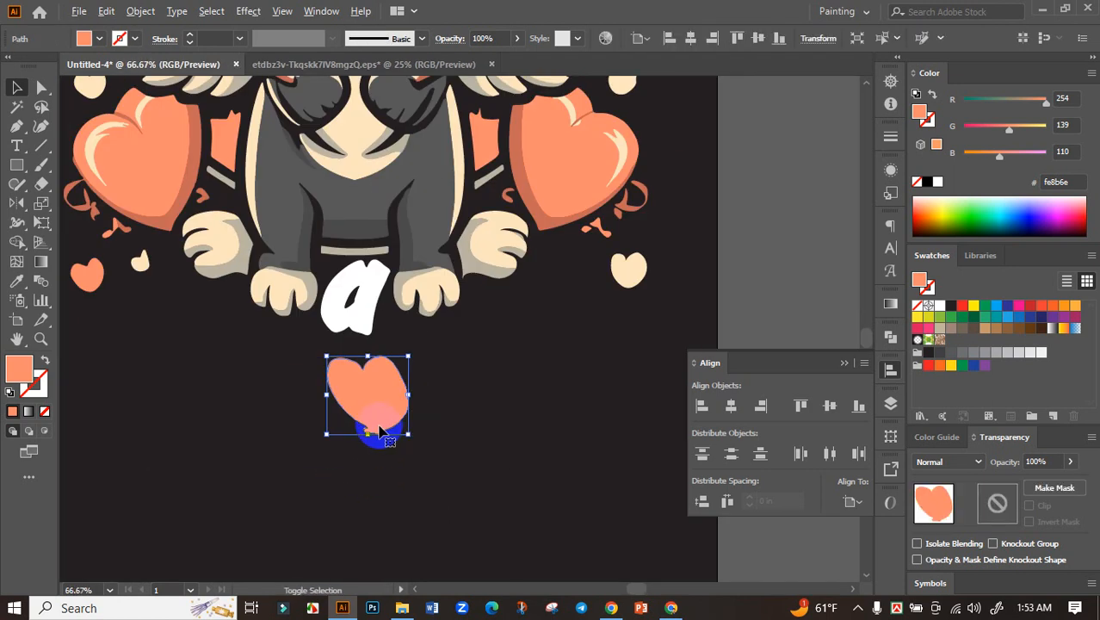
key("Delete")
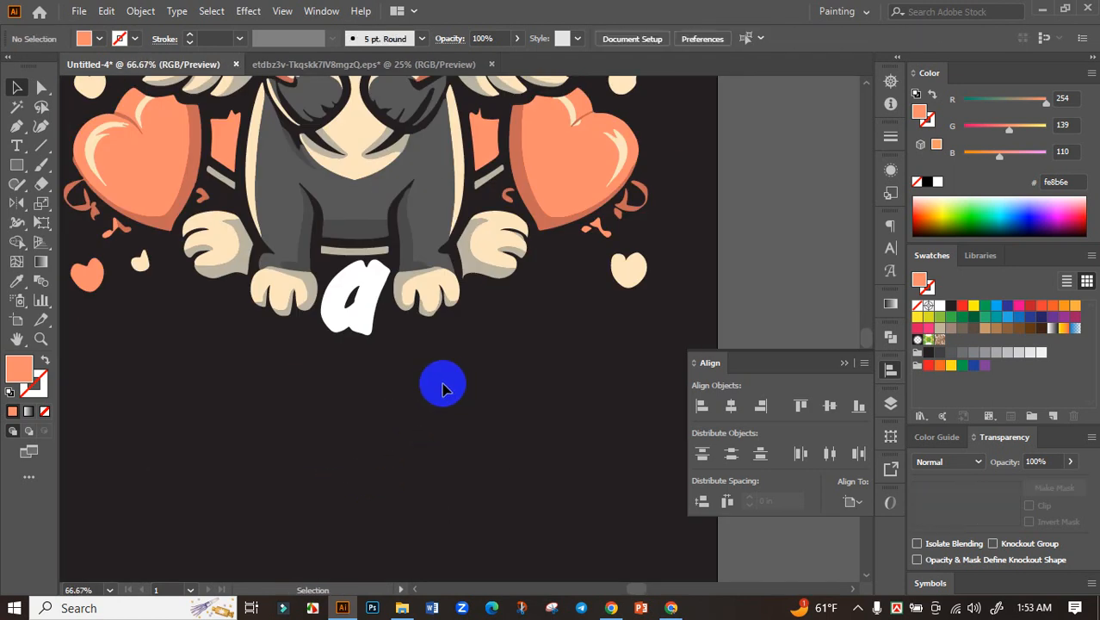
Step: Copy the small cream heart beside the cat's head below the "a", enlarge it and color it peach like the large heart
scroll(442, 383, "down", 1)
left_click_drag(301, 282, 252, 398)
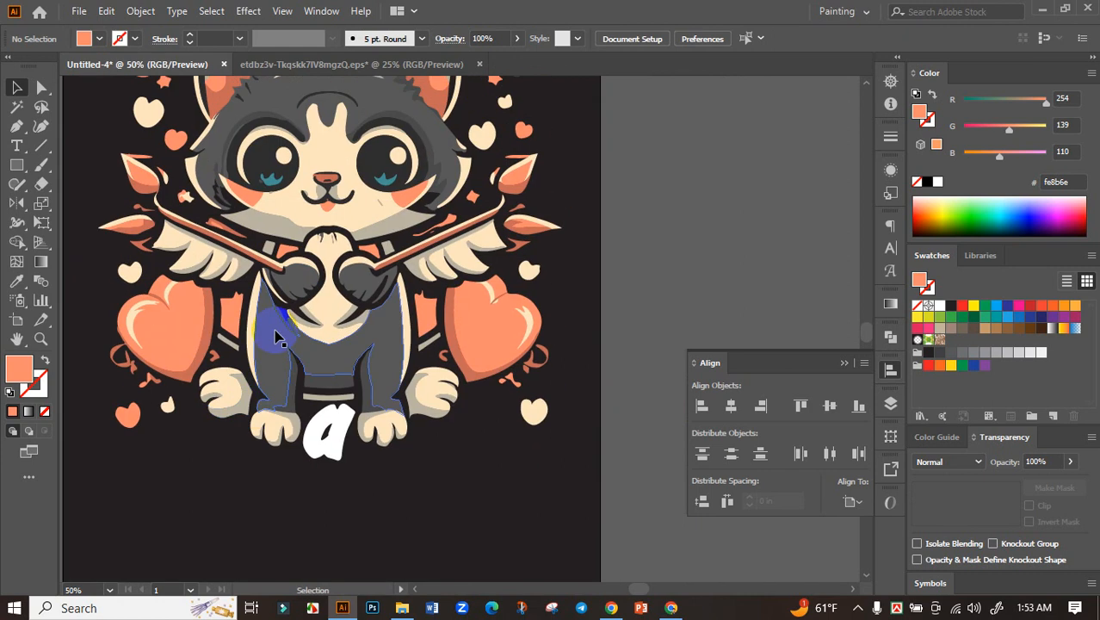
left_click_drag(496, 150, 365, 497)
scroll(366, 497, "down", 2)
left_click_drag(307, 451, 336, 451)
left_click(16, 281)
left_click(160, 247)
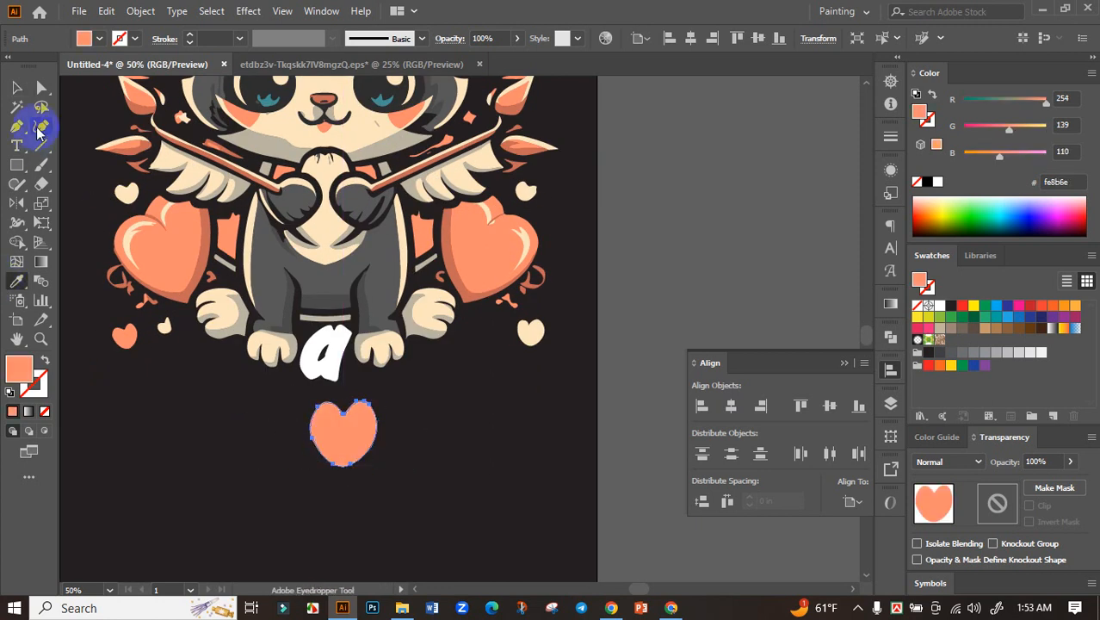
Step: Reposition the new peach heart under the "a" and center it horizontally on the artboard
left_click(17, 87)
left_click(437, 463)
left_click_drag(362, 445, 336, 435)
left_click(731, 406)
left_click(421, 482)
scroll(418, 482, "down", 2)
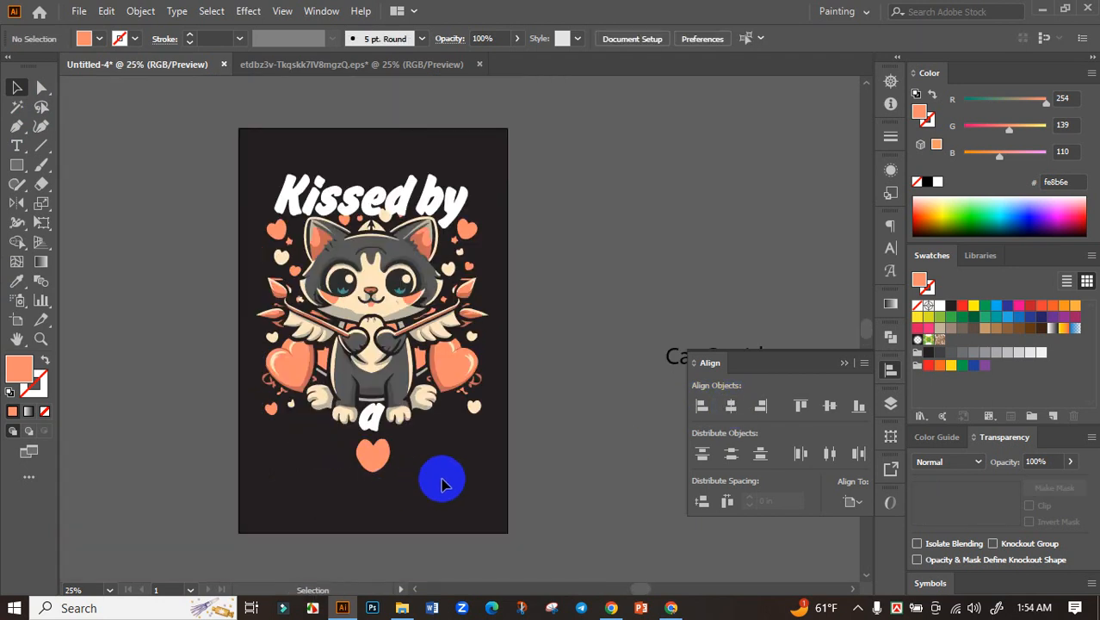
Step: Set "Cat Cupid" in Falcon-Poster-Bold, place it below the "a", enlarge it to 188.24 pt and fill it white
left_click_drag(611, 389, 520, 365)
left_click(608, 344)
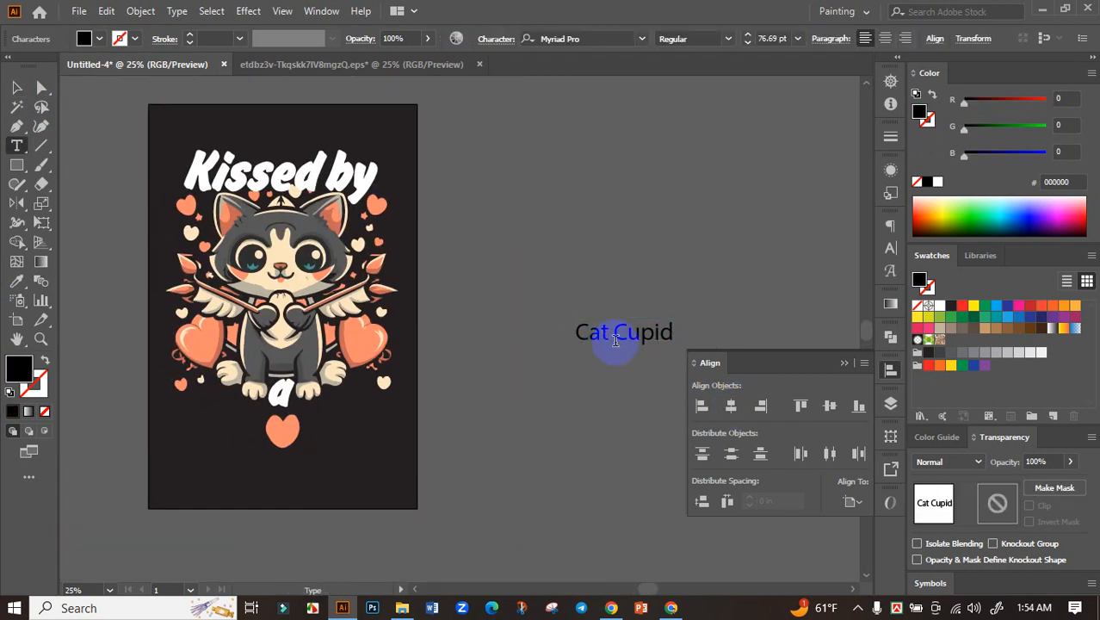
left_click(642, 38)
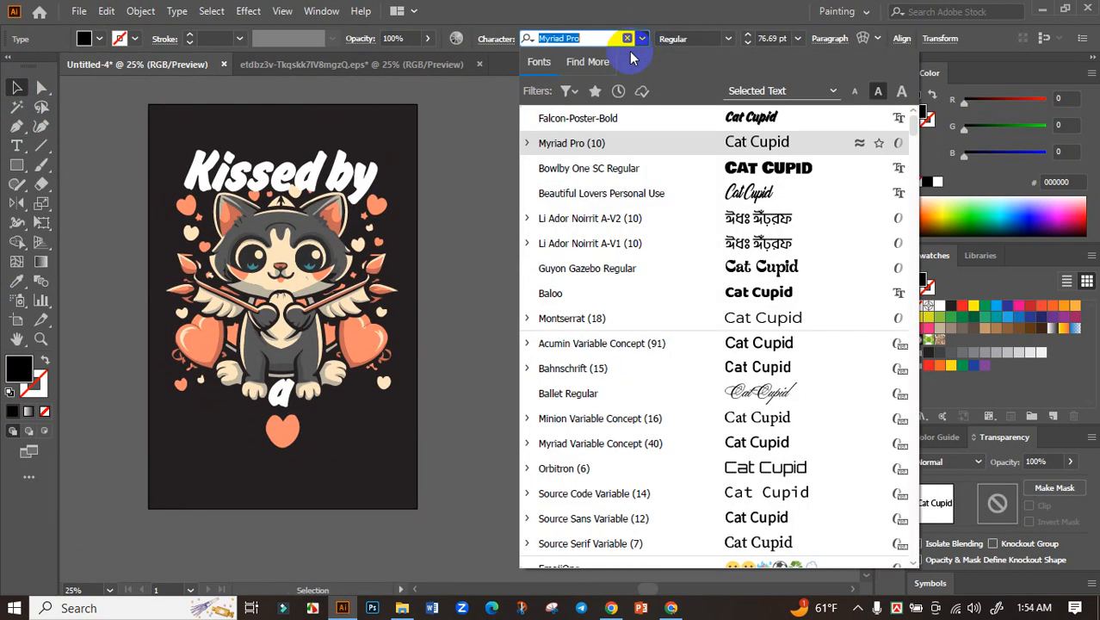
left_click(697, 116)
left_click_drag(638, 318, 359, 410)
scroll(323, 441, "up", 2)
scroll(422, 423, "down", 1)
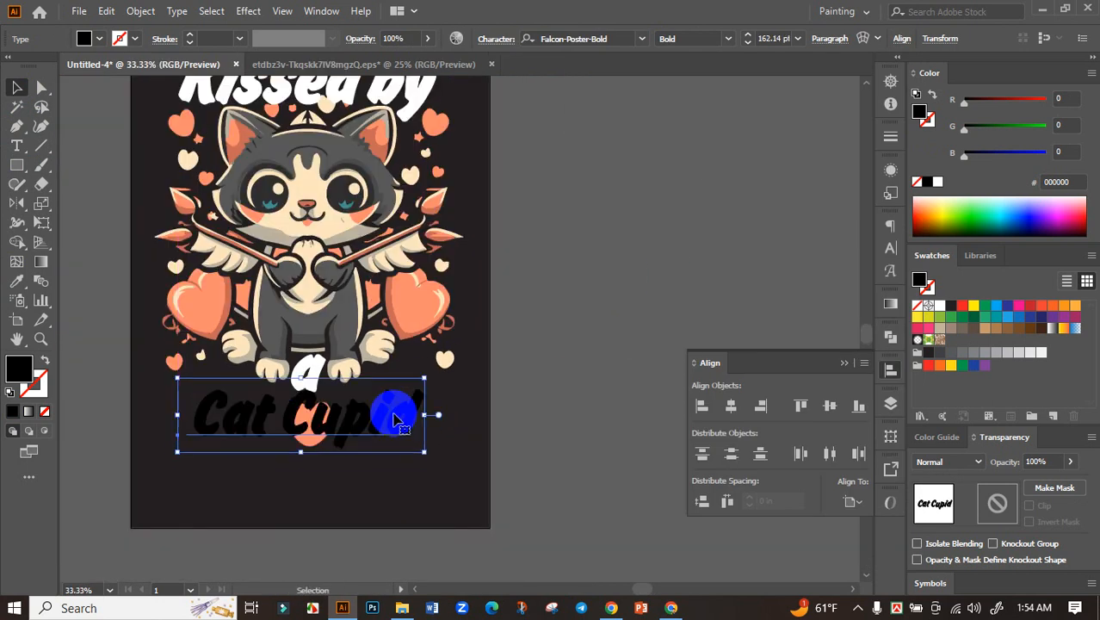
left_click_drag(424, 417, 394, 429)
left_click(939, 305)
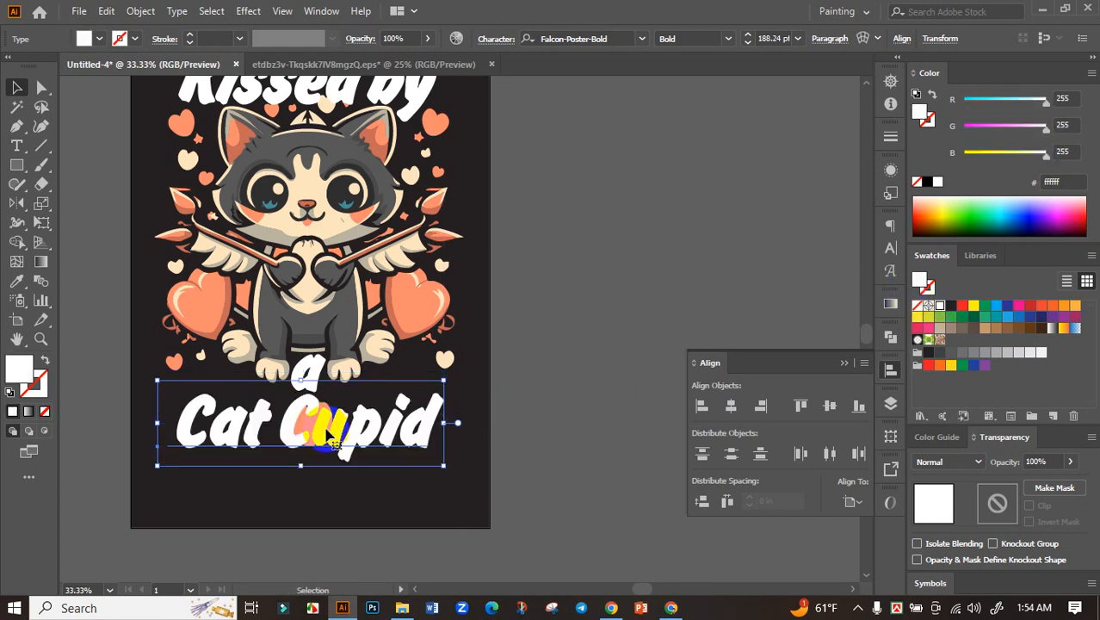
Step: Move the peach heart off the artboard and position the "Cat Cupid" text directly beneath the "a"
scroll(319, 439, "up", 1)
scroll(327, 434, "down", 3)
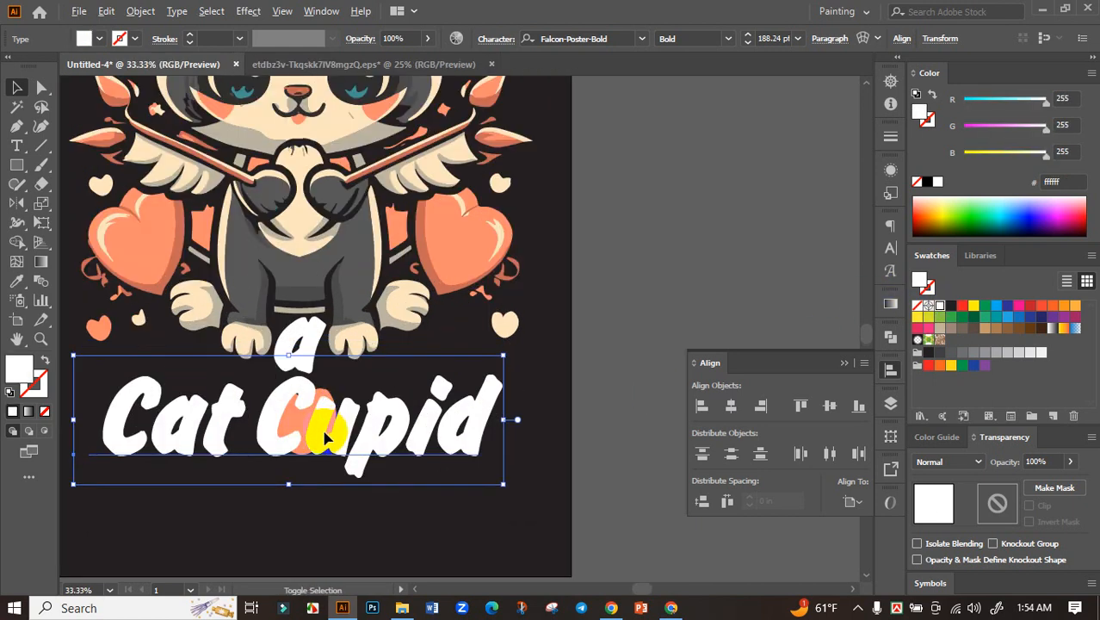
left_click_drag(325, 437, 478, 413)
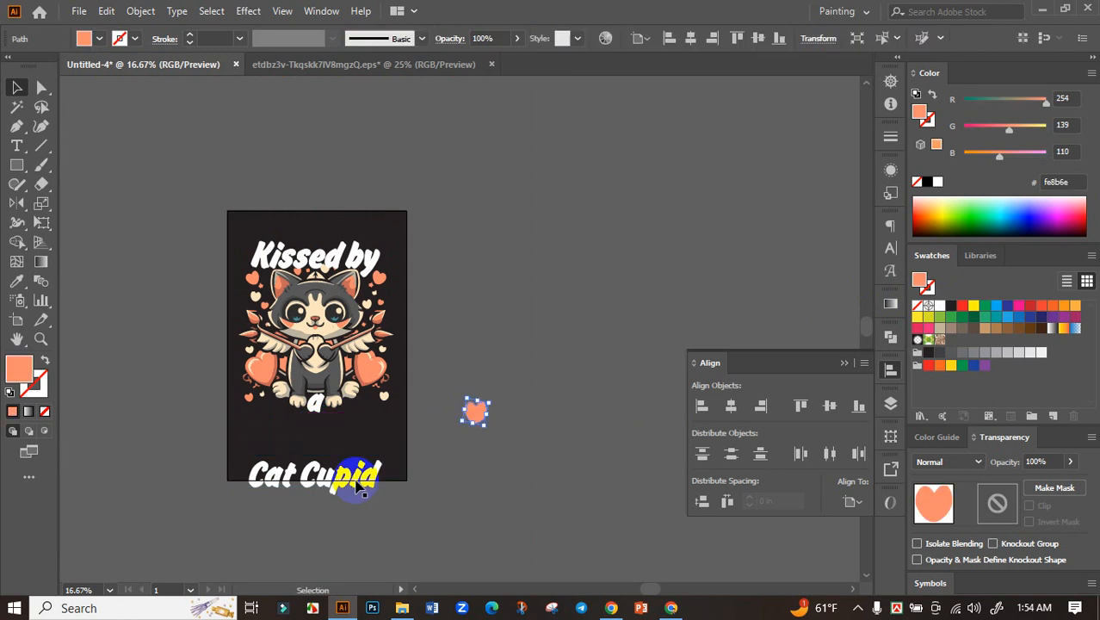
left_click_drag(336, 466, 337, 432)
scroll(339, 435, "up", 2)
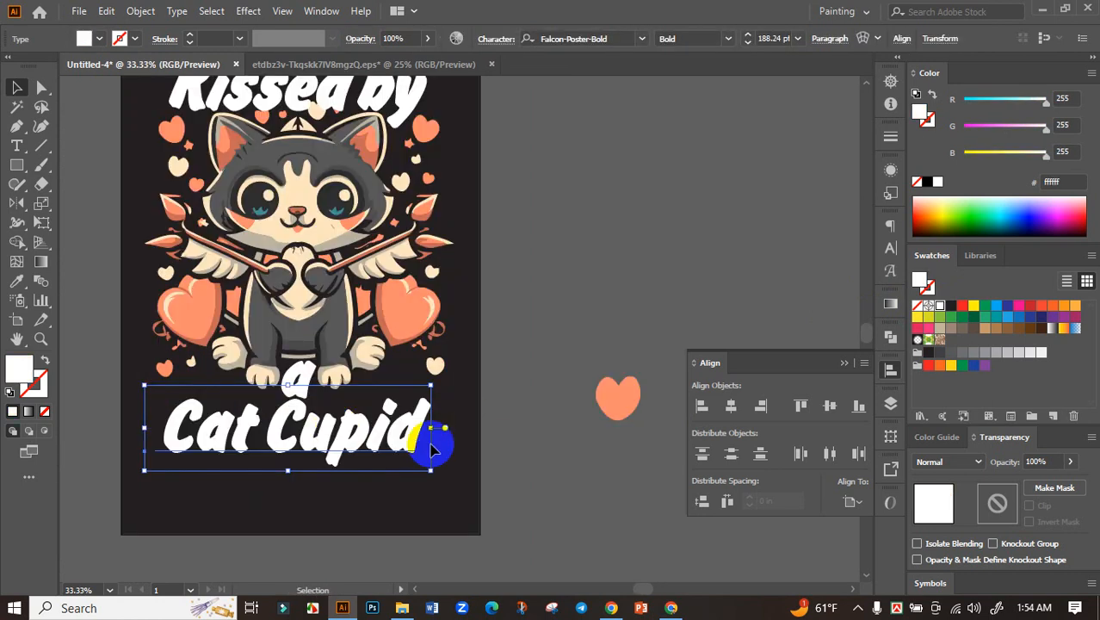
Step: Warp "Cat Cupid" with a horizontal Arc at -21% bend and move it up closer to the cat's paws
scroll(430, 449, "down", 1)
scroll(418, 444, "up", 1)
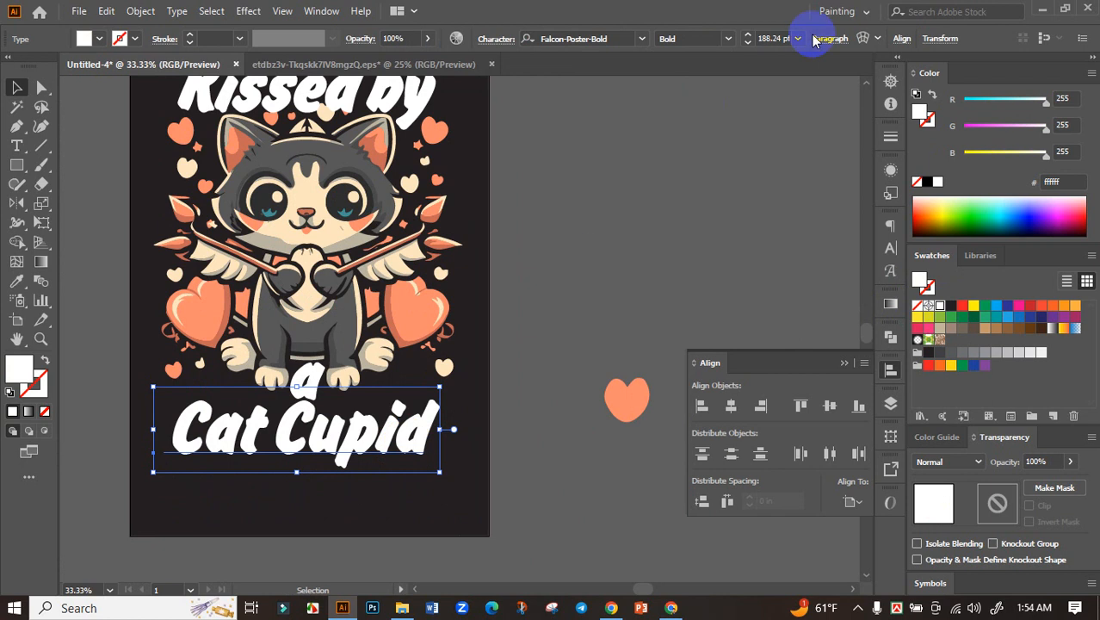
left_click(862, 39)
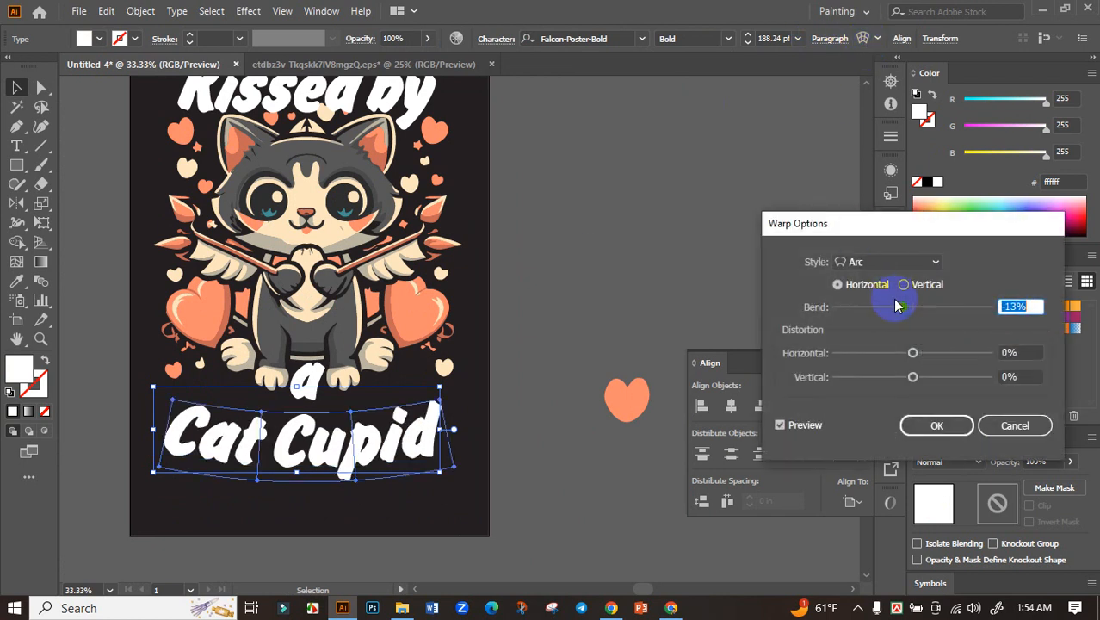
left_click_drag(896, 307, 898, 310)
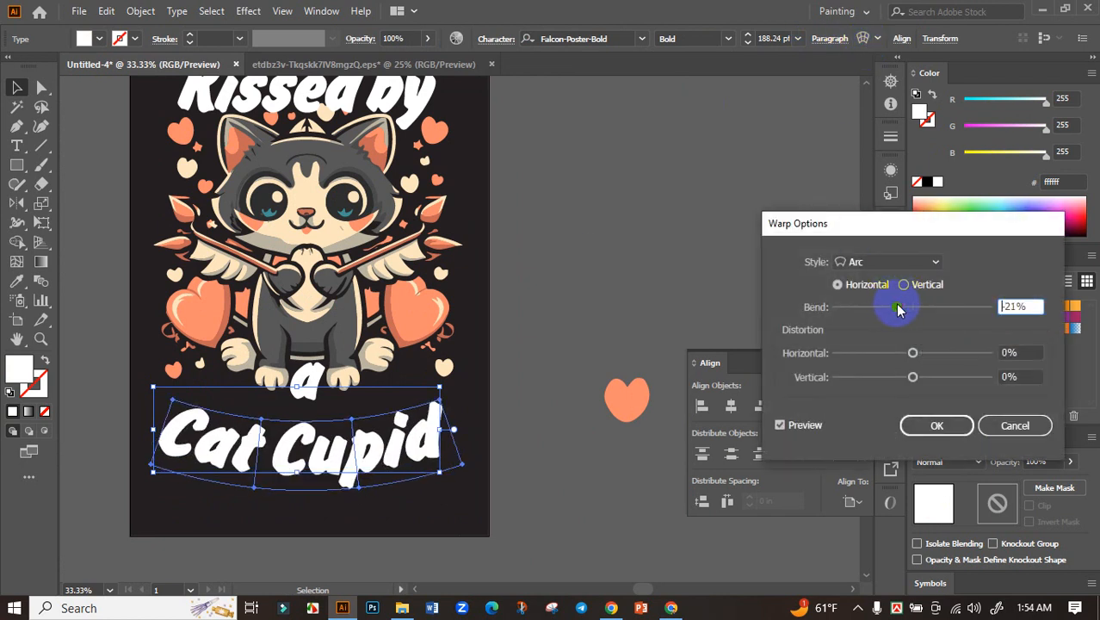
left_click(937, 425)
left_click(389, 456)
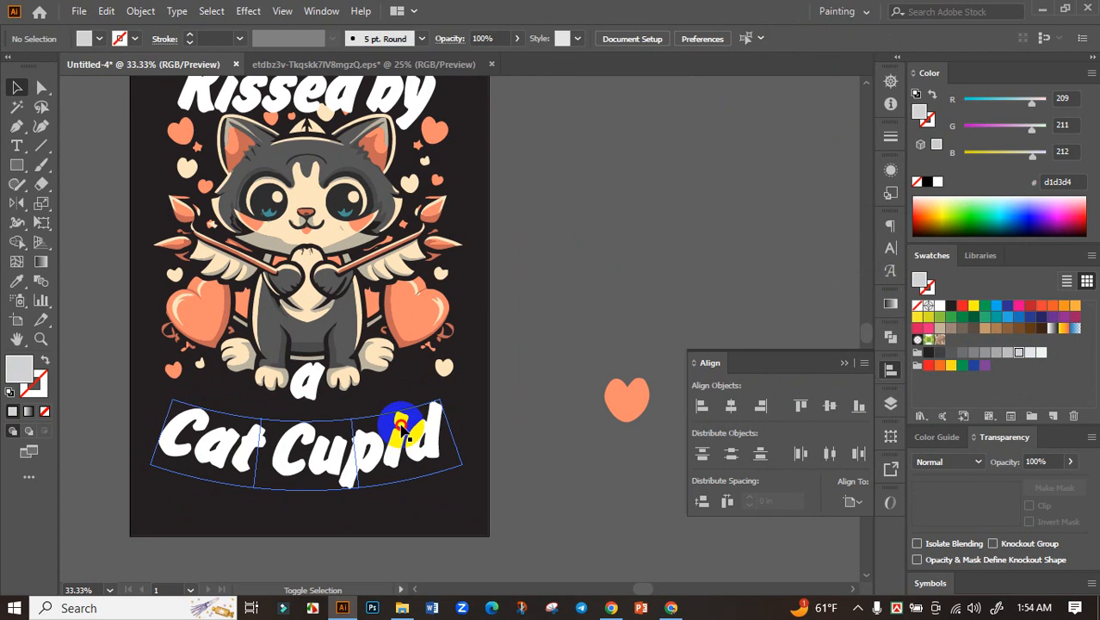
mouse_move(362, 467)
left_mouse_down()
mouse_move(356, 439)
mouse_move(361, 453)
left_mouse_up()
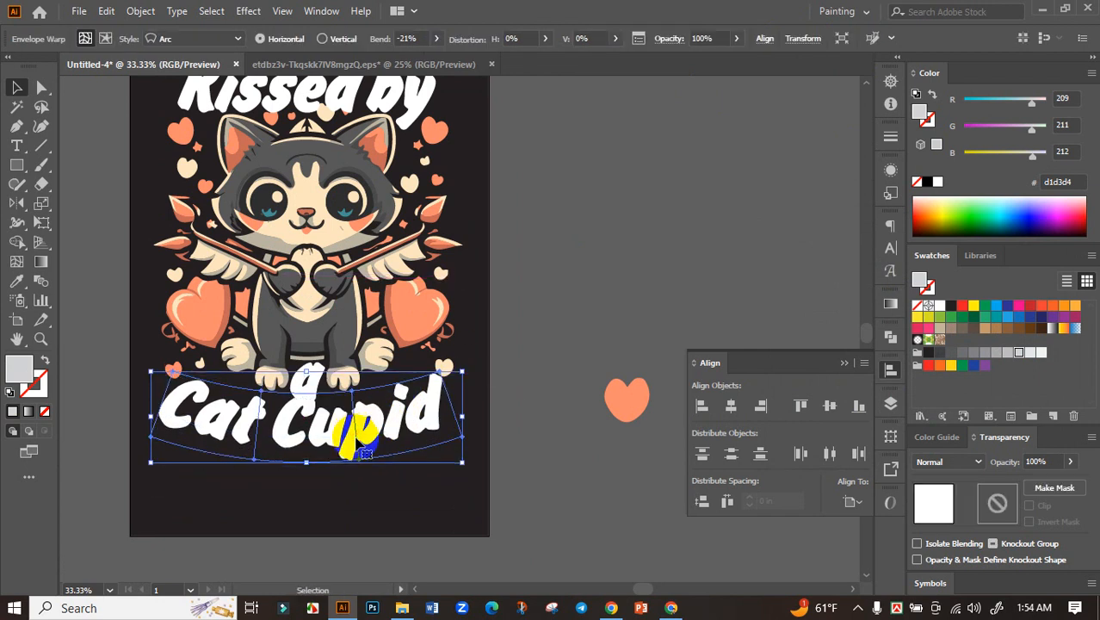
Step: Nudge the warped "Cat Cupid" text down slightly to open a gap beneath the "a"
key("Down")
key("Down")
key("Down")
key("Down")
key("Down")
key("Down")
key("Down")
key("Down")
key("Down")
key("Down")
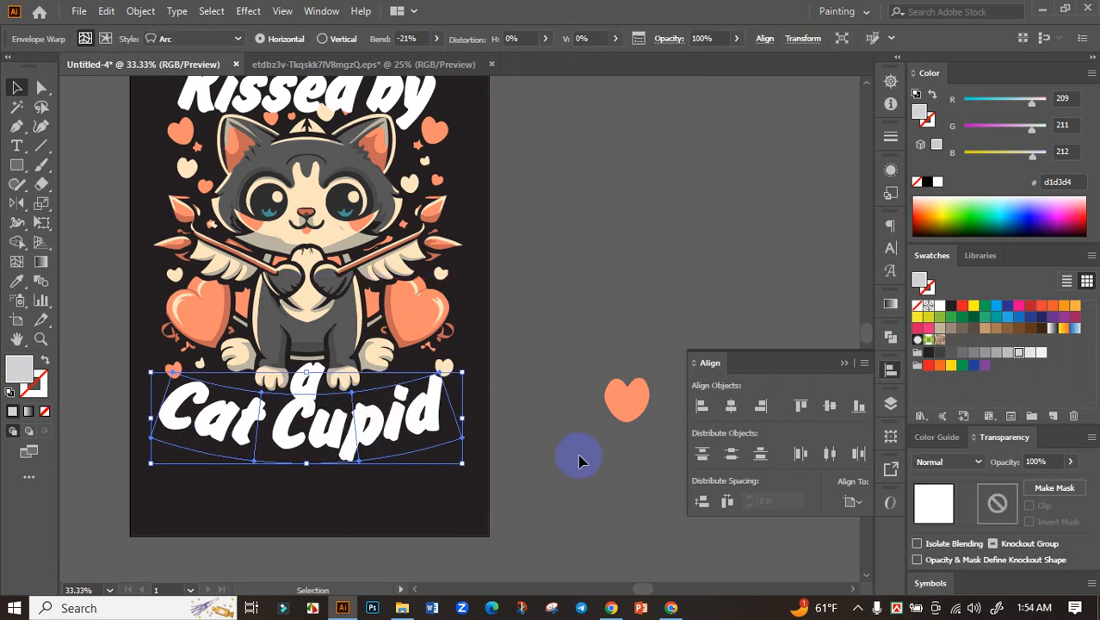
key("Down")
key("Down")
key("Down")
key("Down")
key("Down")
key("Down")
key("Down")
key("Down")
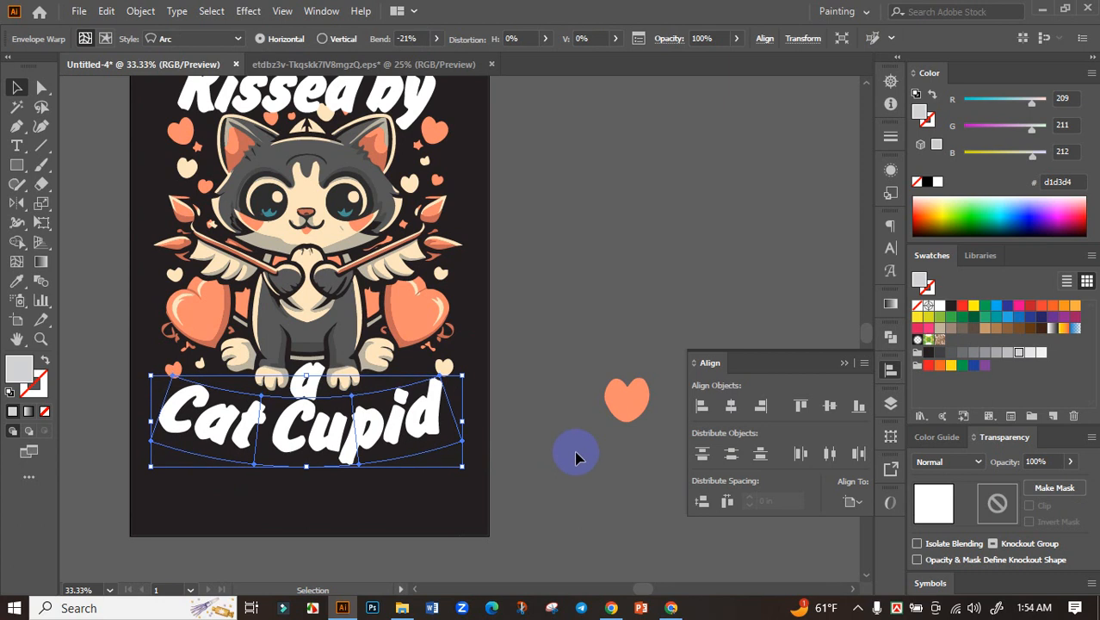
left_click(564, 449)
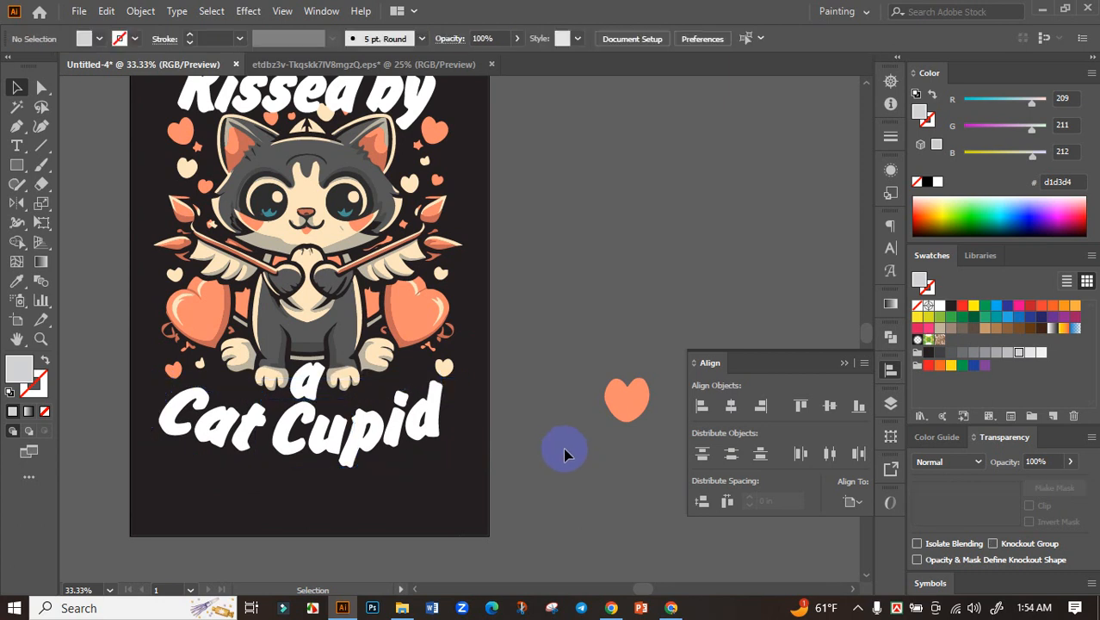
Step: Center the warped "Cat Cupid" text horizontally on the artboard
scroll(559, 447, "down", 2)
left_click(465, 439)
left_click(730, 406)
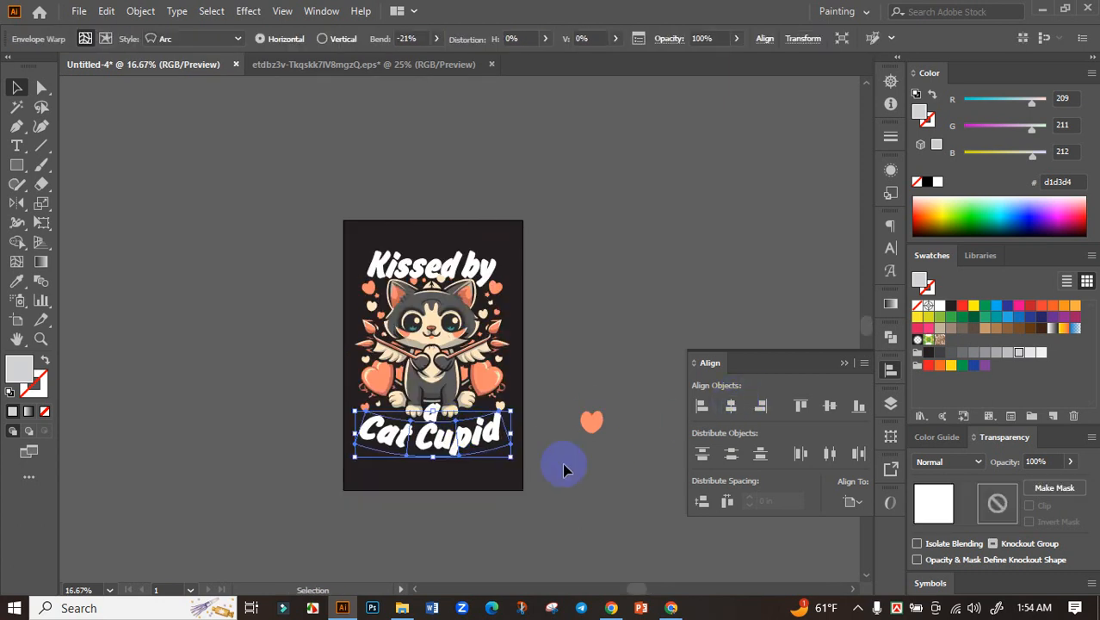
left_click(525, 460)
Step: Expand the "Kissed by" and "Cat Cupid" texts together into editable vector shapes
scroll(521, 462, "up", 2)
left_click(392, 441)
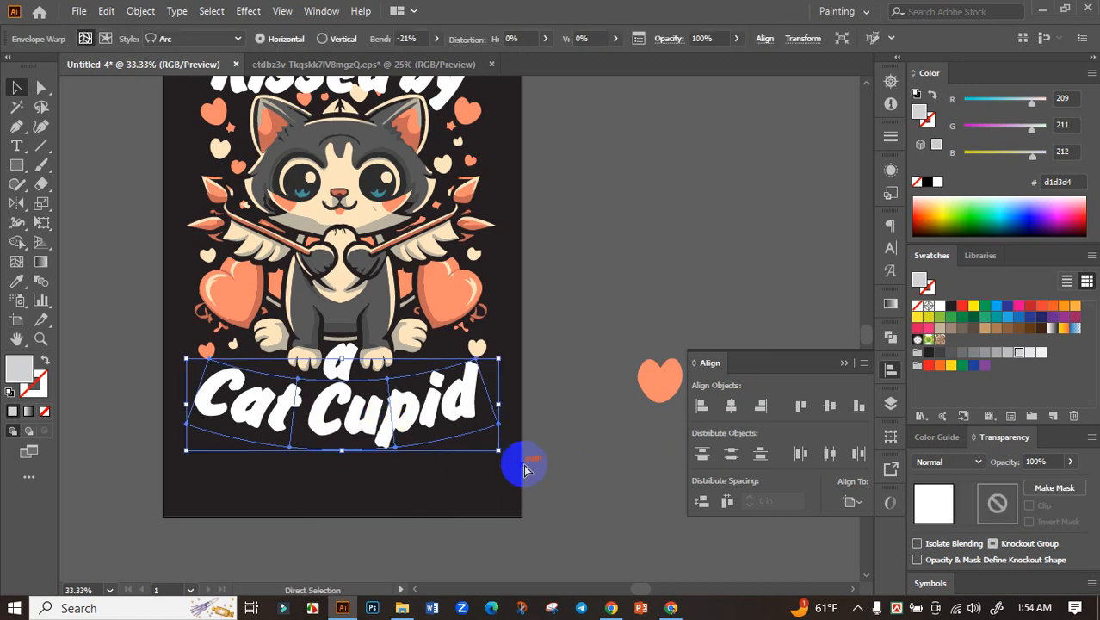
left_click_drag(547, 403, 487, 549)
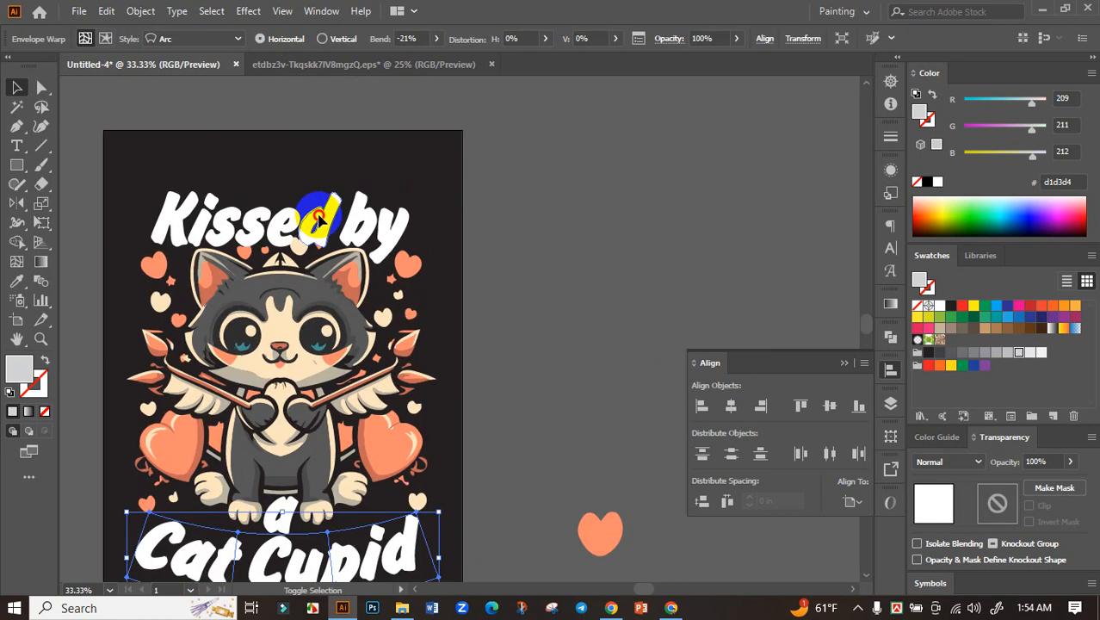
left_click(284, 183)
left_click(153, 14)
left_click(245, 197)
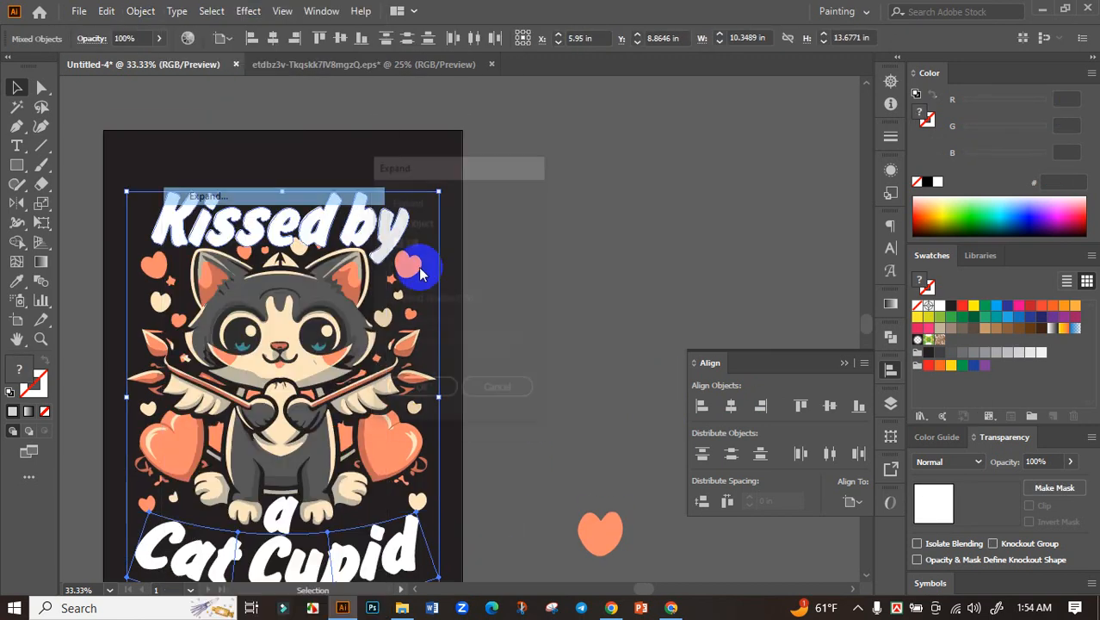
left_click(421, 392)
left_click(522, 429)
Step: Shrink the spare peach heart and place four copies in a curved row above "Cupid", from the "a" to the cream heart
scroll(533, 365, "down", 2)
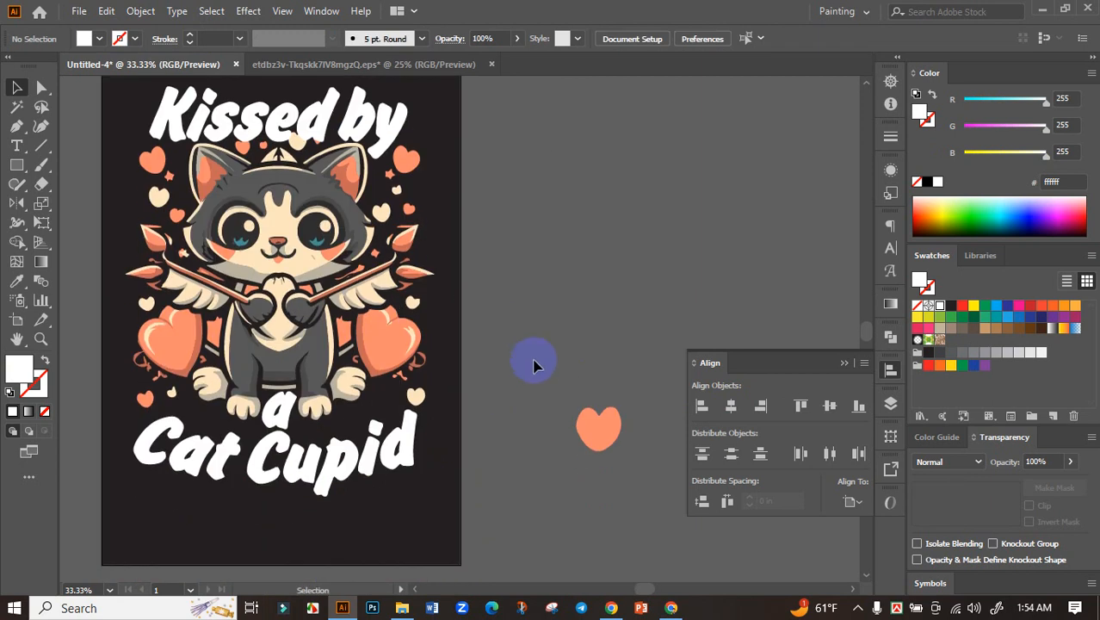
left_click_drag(600, 444, 393, 393)
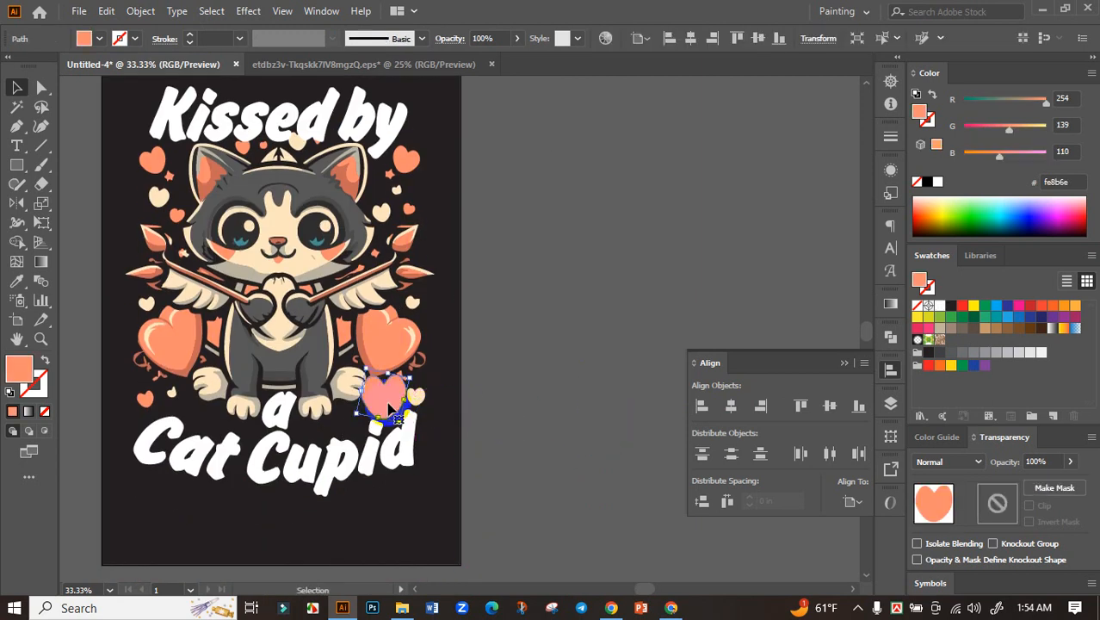
scroll(392, 393, "up", 3)
left_click_drag(437, 337, 412, 381)
left_click_drag(415, 381, 301, 403)
left_click_drag(301, 403, 361, 376)
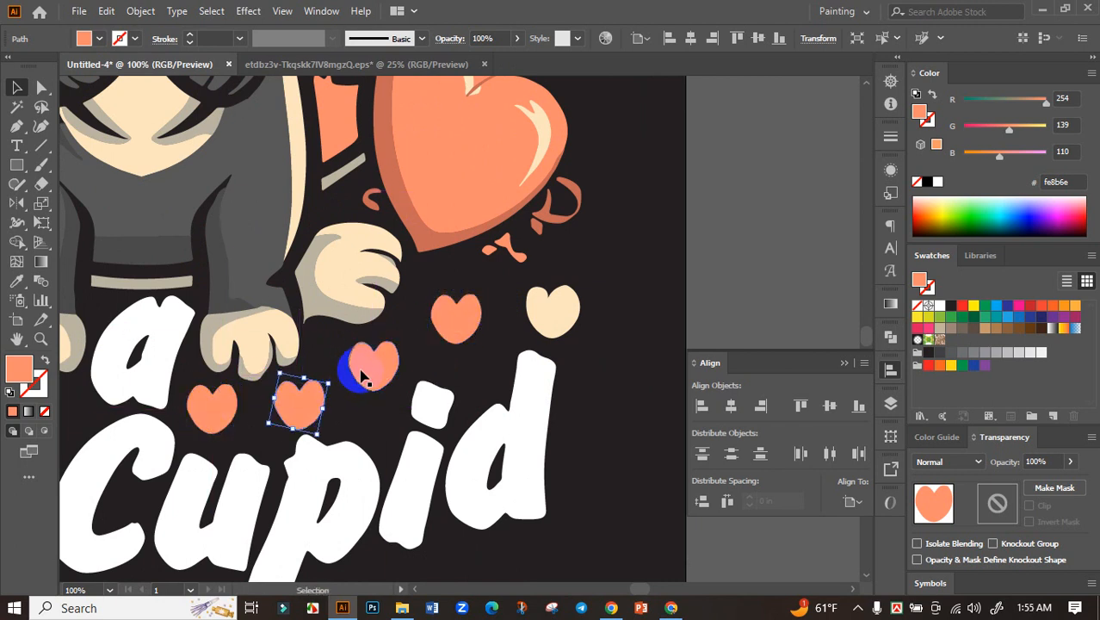
Step: Recolor alternate hearts in the row above "Cupid" with the cream color sampled from the existing cream heart
left_click(220, 415, "shift")
left_click(18, 282)
left_click(540, 298)
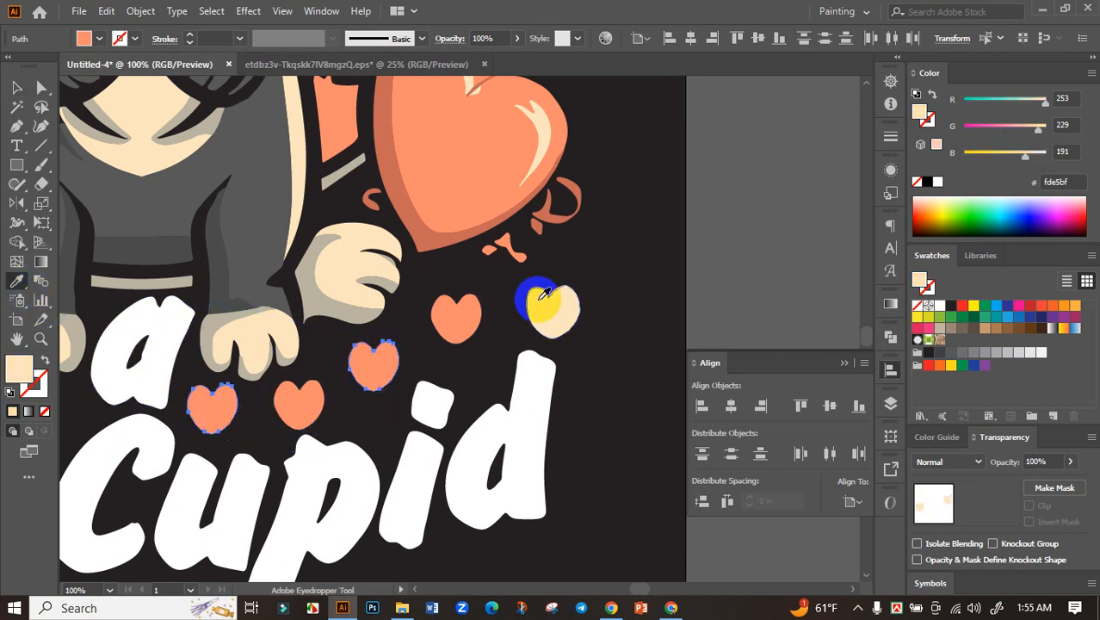
scroll(542, 301, "down", 3)
left_click(17, 88)
left_click(144, 224)
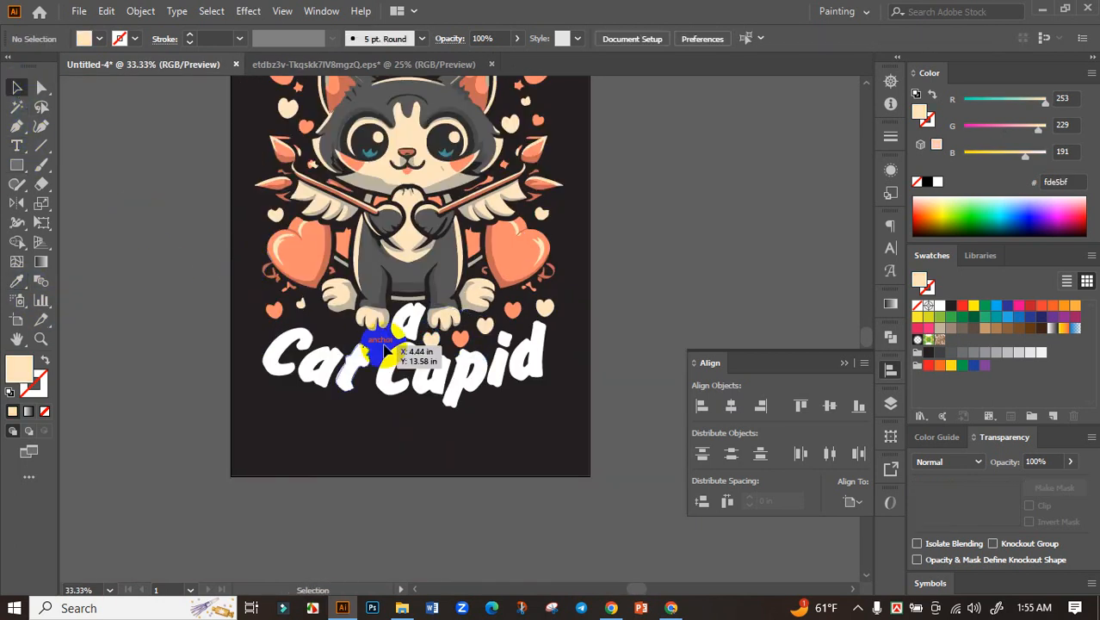
Step: Duplicate the cream heart into a row of four above "Cat", ending over the misshapen cream heart
scroll(384, 351, "up", 1)
scroll(426, 320, "up", 1)
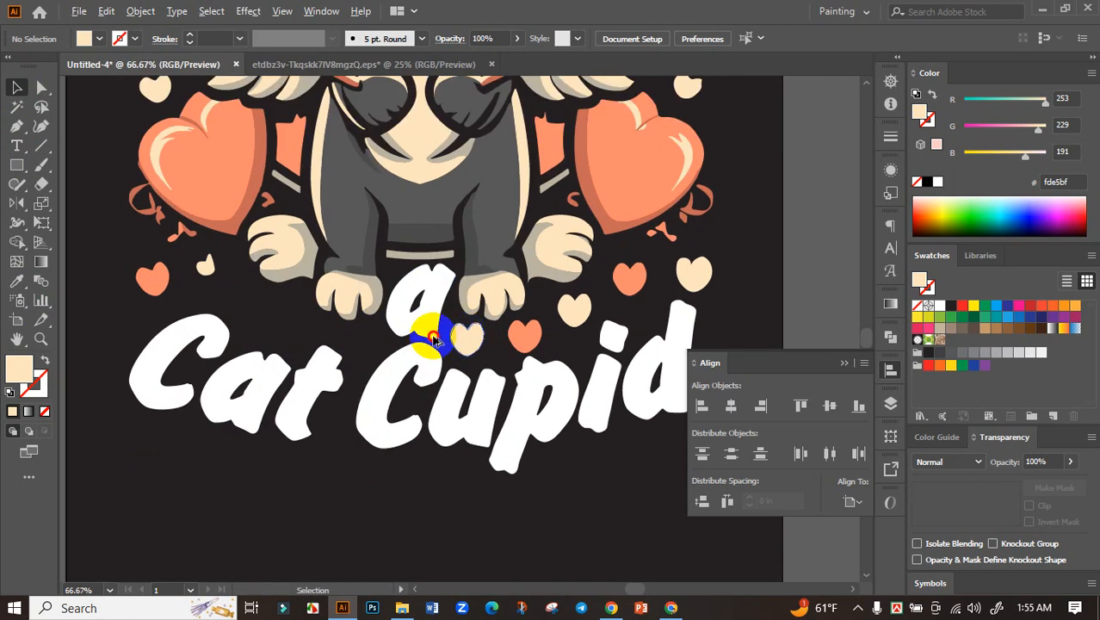
left_click_drag(436, 341, 206, 282)
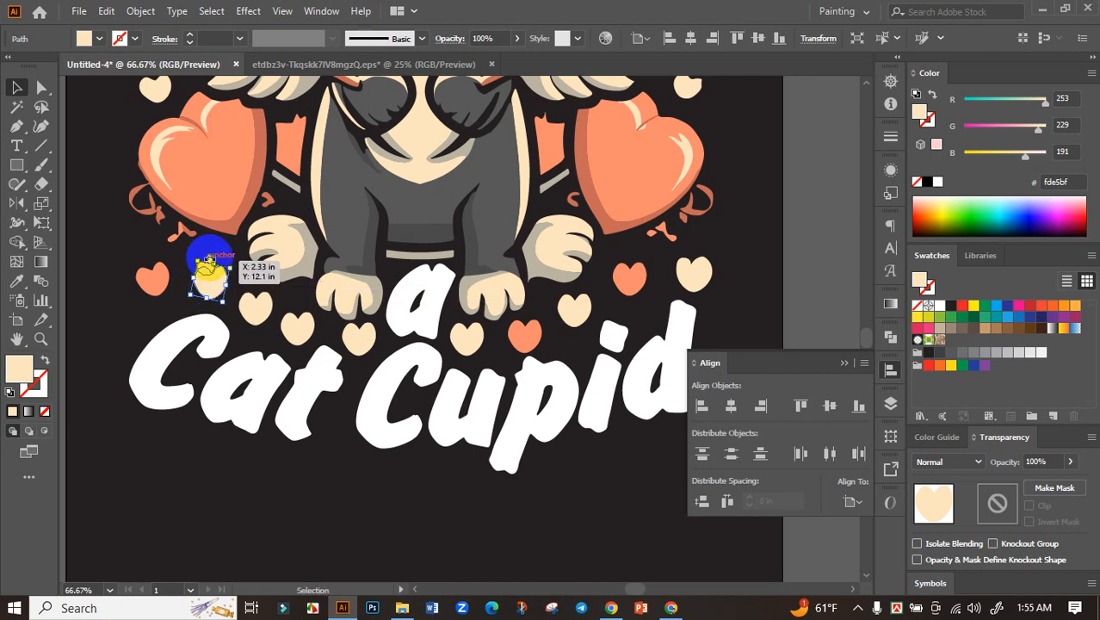
Step: Delete the misshapen cream heart and settle the clean copy in its place
scroll(209, 261, "up", 3)
key("Delete")
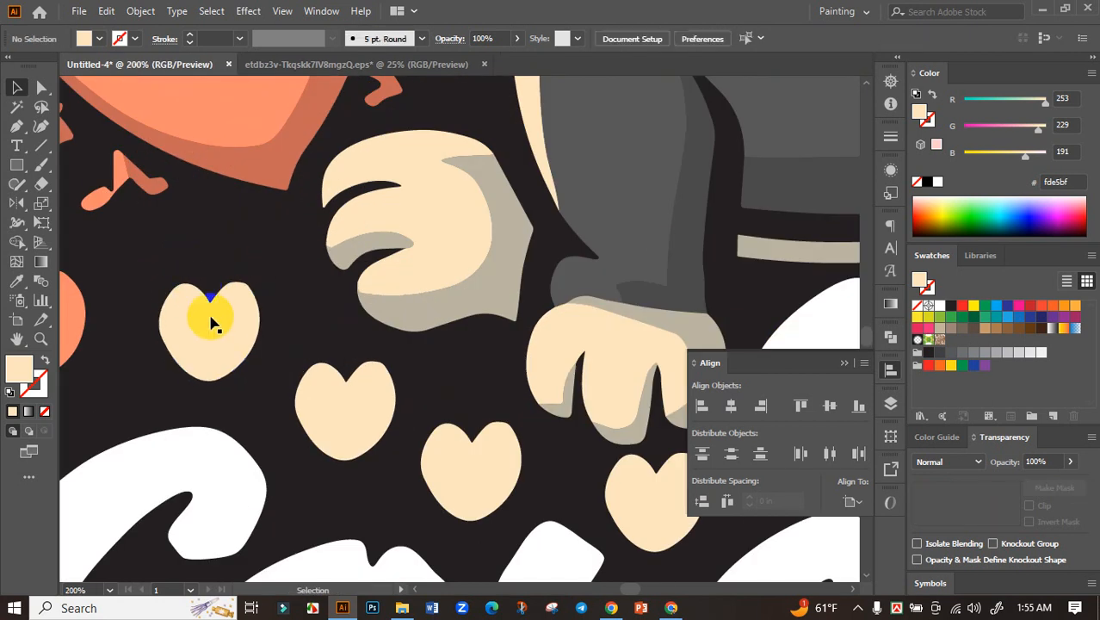
left_click_drag(210, 333, 209, 325)
Step: Recolor alternate hearts in the row above "Cat" with the color sampled from the neighboring peach heart
scroll(209, 327, "down", 2)
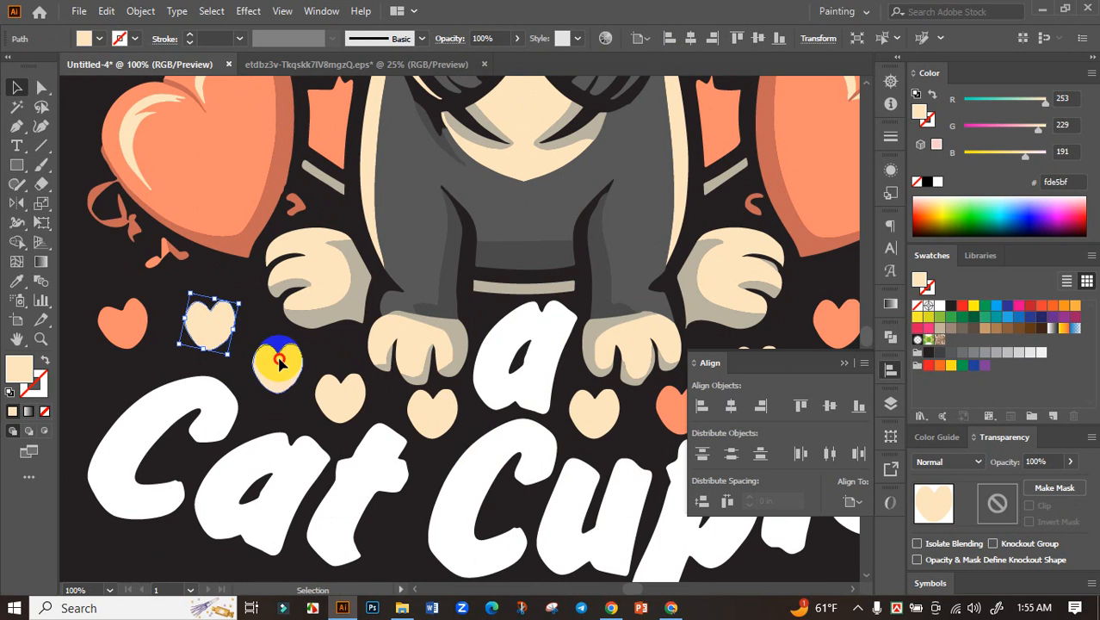
left_click(280, 361)
left_click(343, 393, "shift")
left_click(430, 410, "shift")
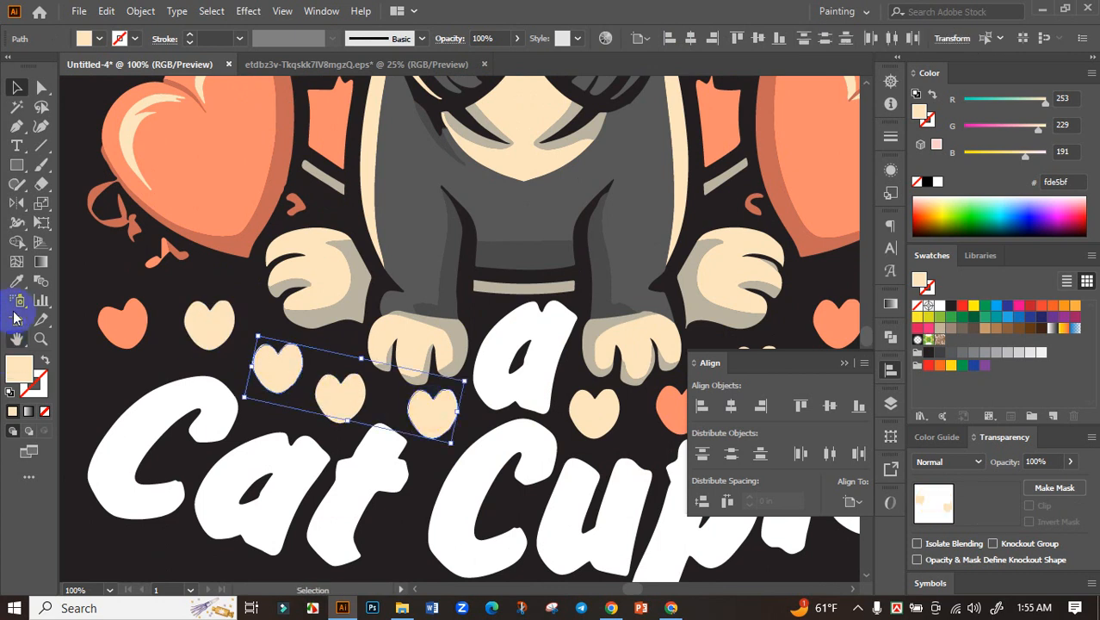
left_click(17, 281)
left_click(123, 318)
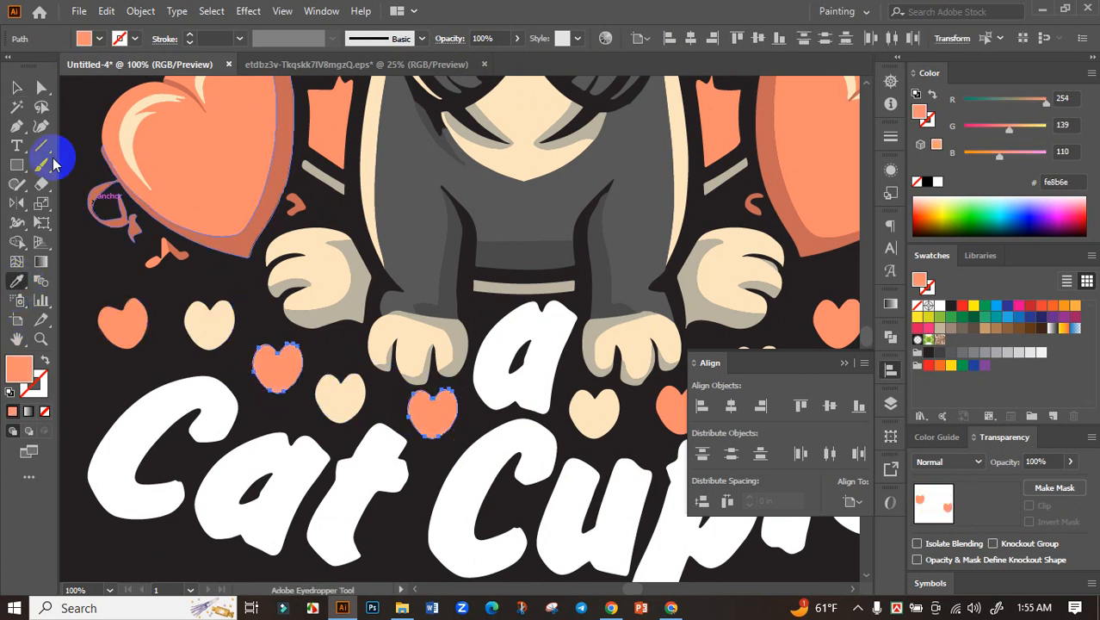
left_click(18, 88)
scroll(449, 370, "down", 3)
left_click(261, 388)
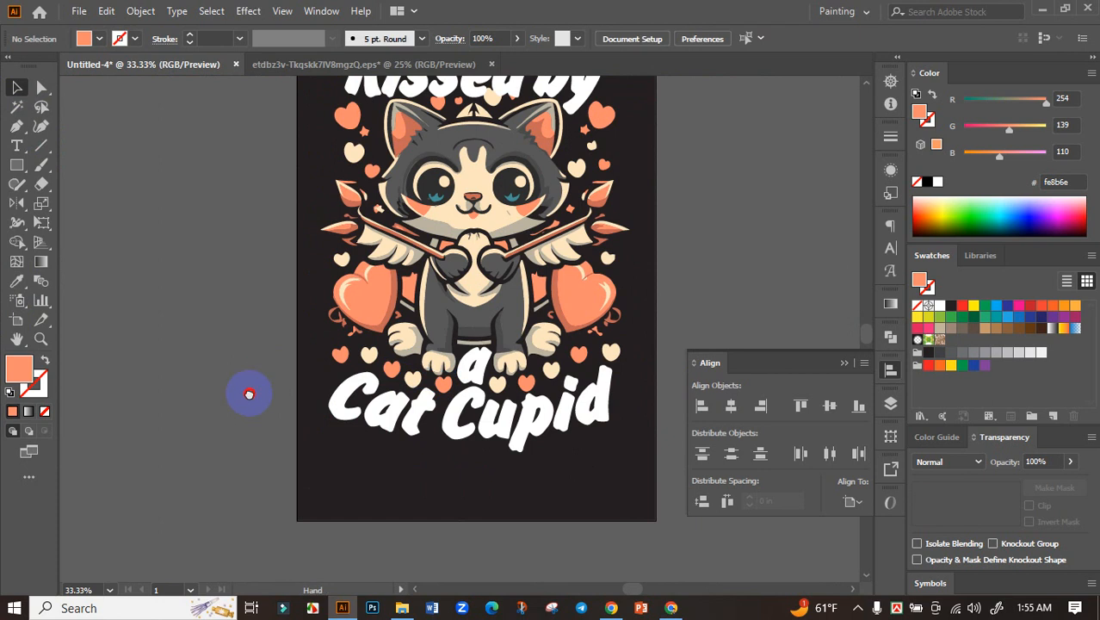
Step: Group the cat, hearts, "a" and "Cat Cupid" without "Kissed by", and center the group horizontally on the artboard
scroll(249, 393, "down", 1)
scroll(221, 449, "up", 2)
scroll(209, 487, "up", 1)
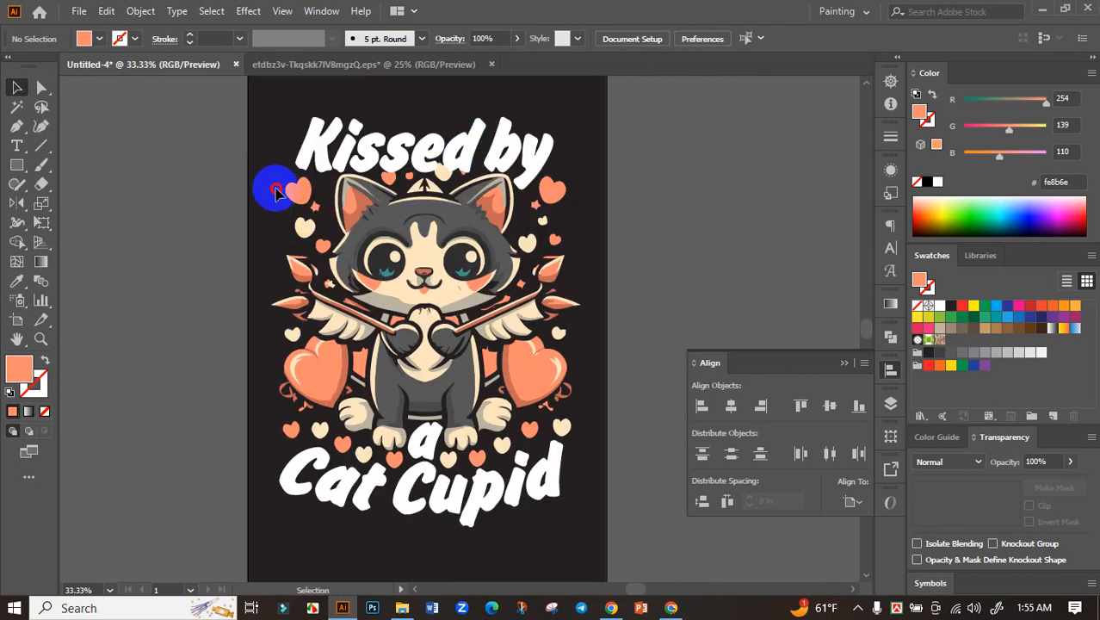
left_click_drag(276, 192, 602, 504)
left_click(239, 164)
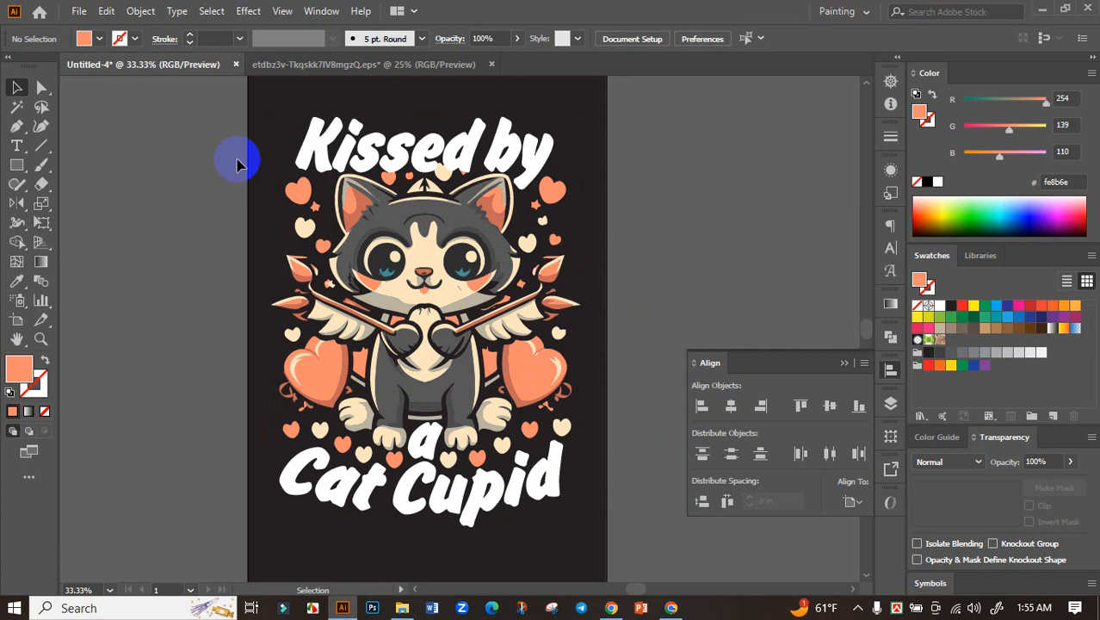
left_click_drag(251, 128, 593, 535)
left_click_drag(497, 162, 455, 252)
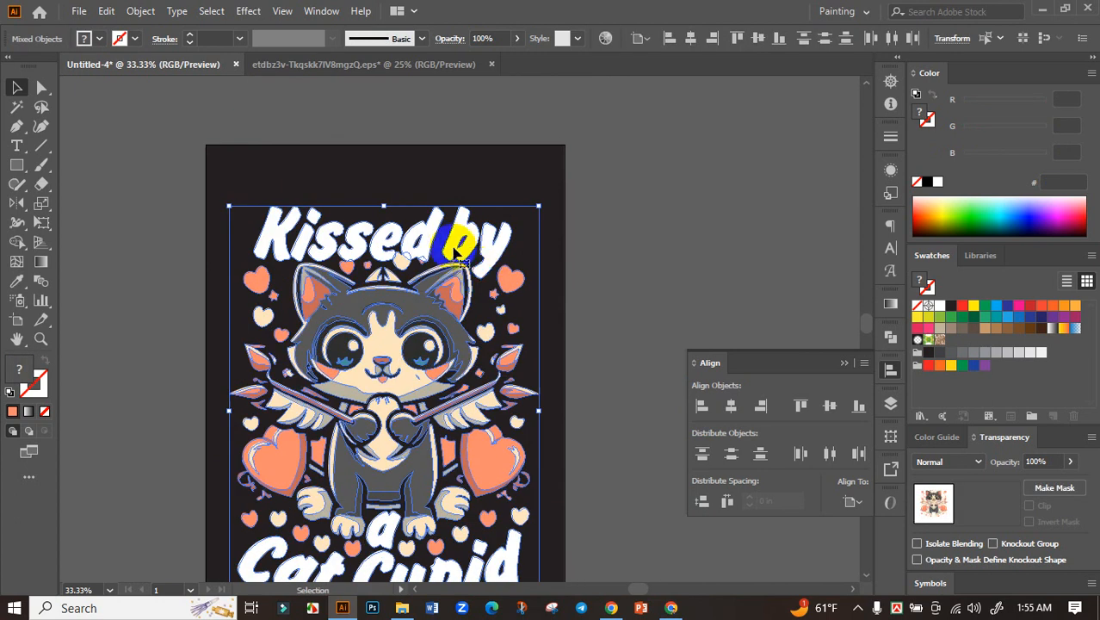
left_click(499, 234, "shift")
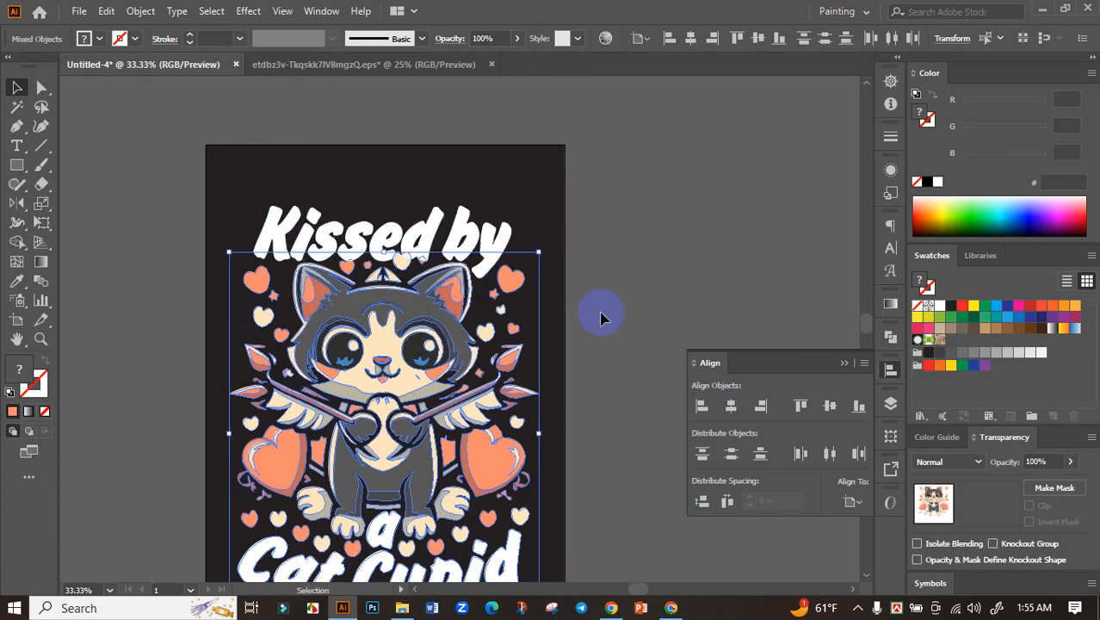
scroll(572, 292, "down", 2)
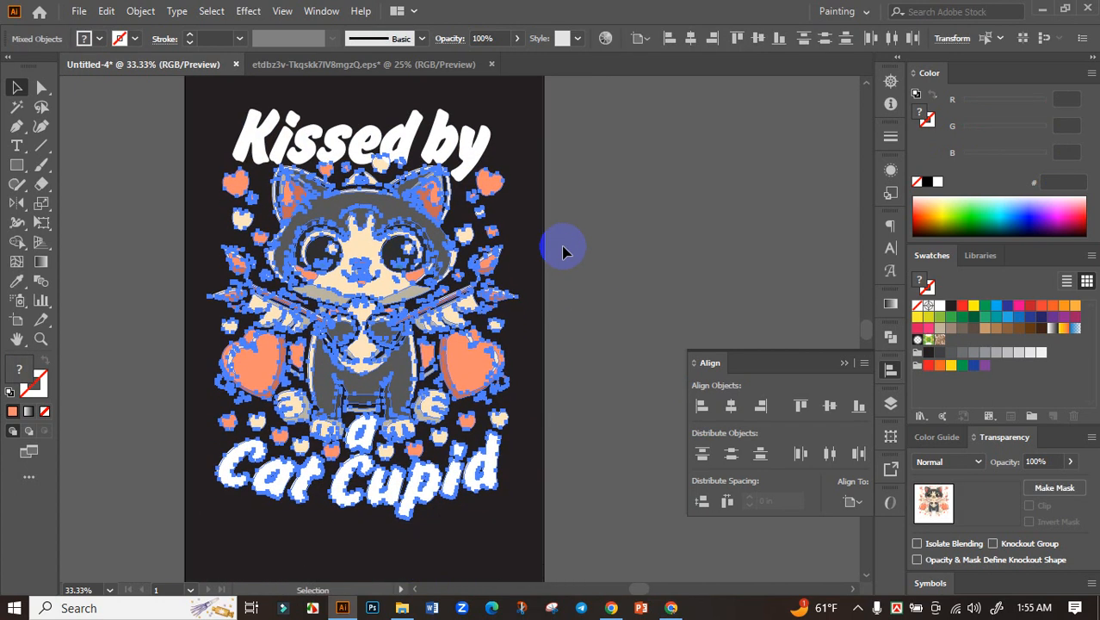
key("ctrl+g")
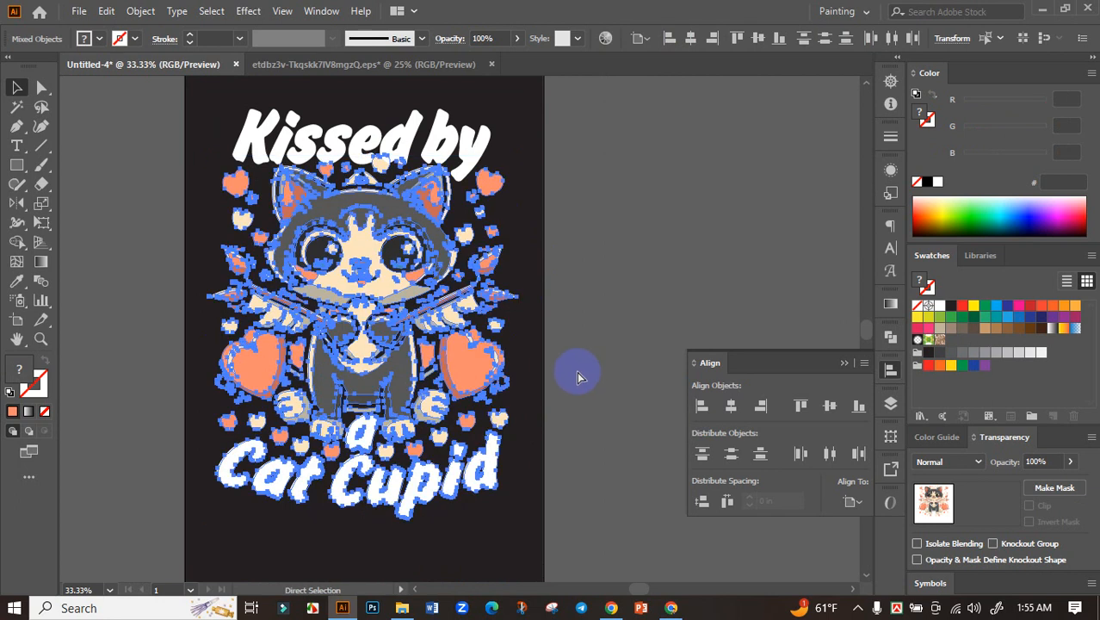
left_click(733, 407)
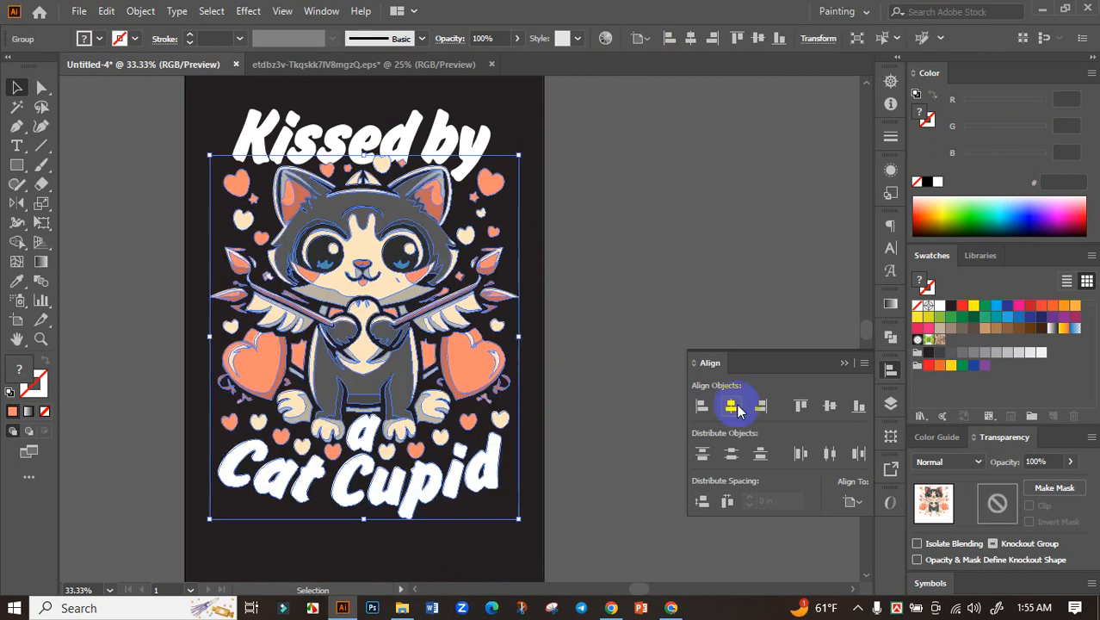
Step: Center the "Kissed by" lettering horizontally on the artboard
left_click(635, 336)
left_click_drag(575, 272, 558, 358)
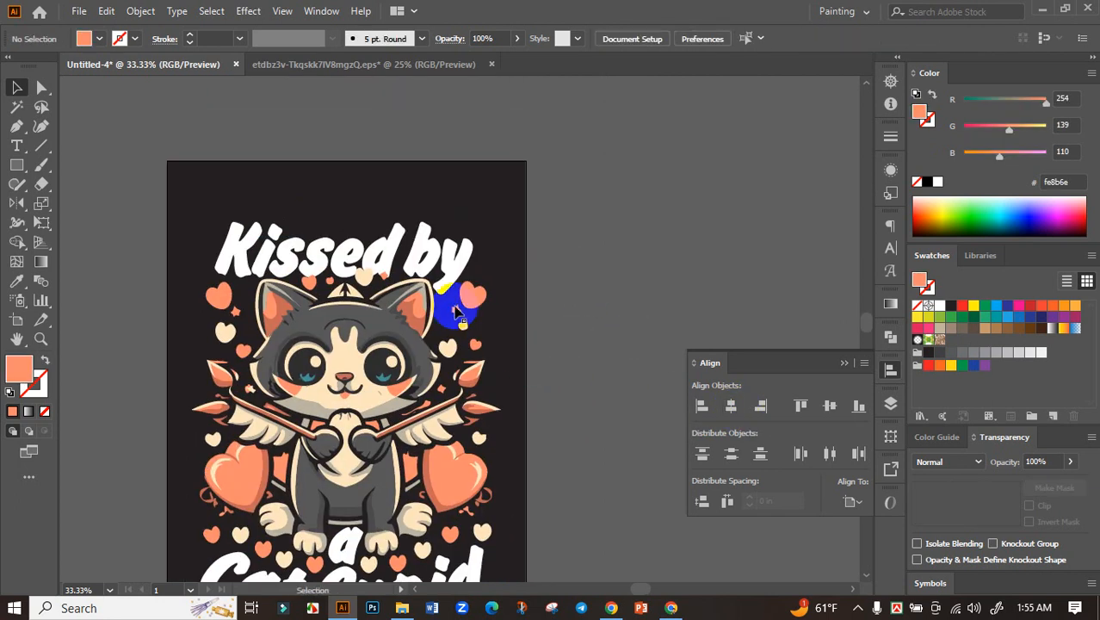
left_click(454, 253)
left_click(734, 407)
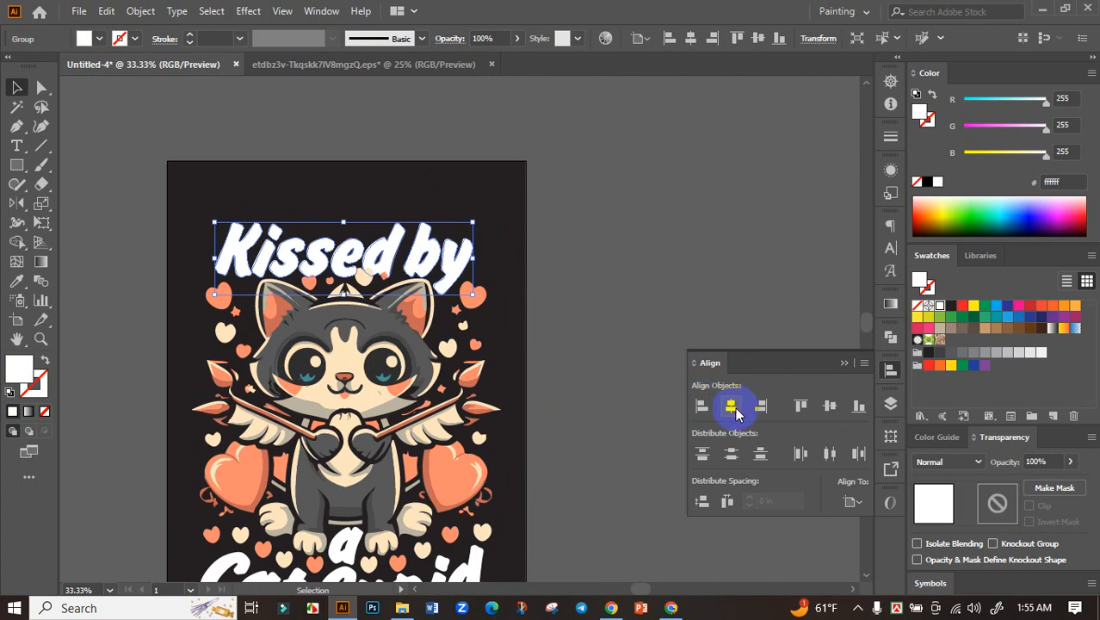
left_click(605, 344)
Step: Nudge the "Kissed by" lettering slightly to the left above the cat's head
scroll(399, 254, "up", 2)
left_click(526, 271)
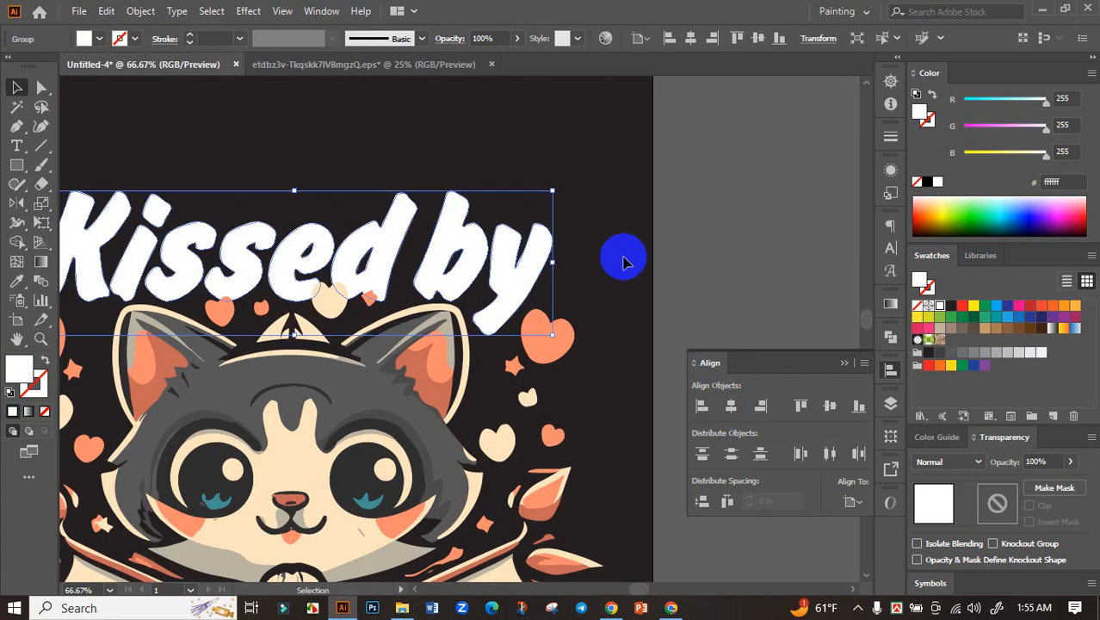
key("Left")
key("Left")
key("Left")
key("Left")
key("Left")
key("Left")
key("Left")
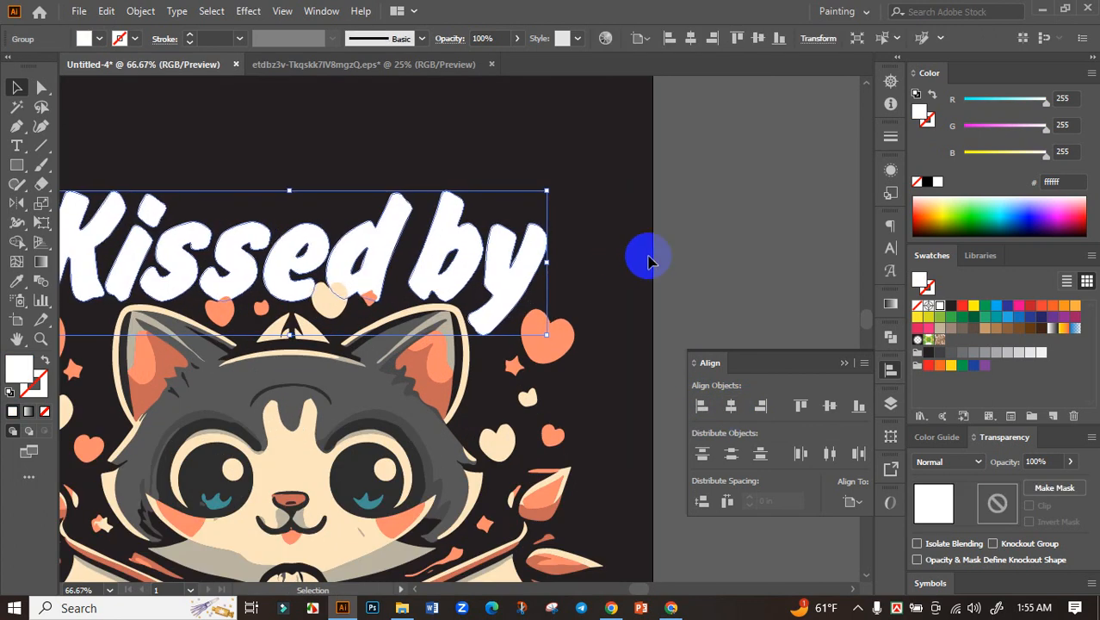
left_click(653, 284)
Step: Bring the "Kissed by" lettering to the front of the artwork
scroll(653, 290, "down", 1)
left_click(456, 261)
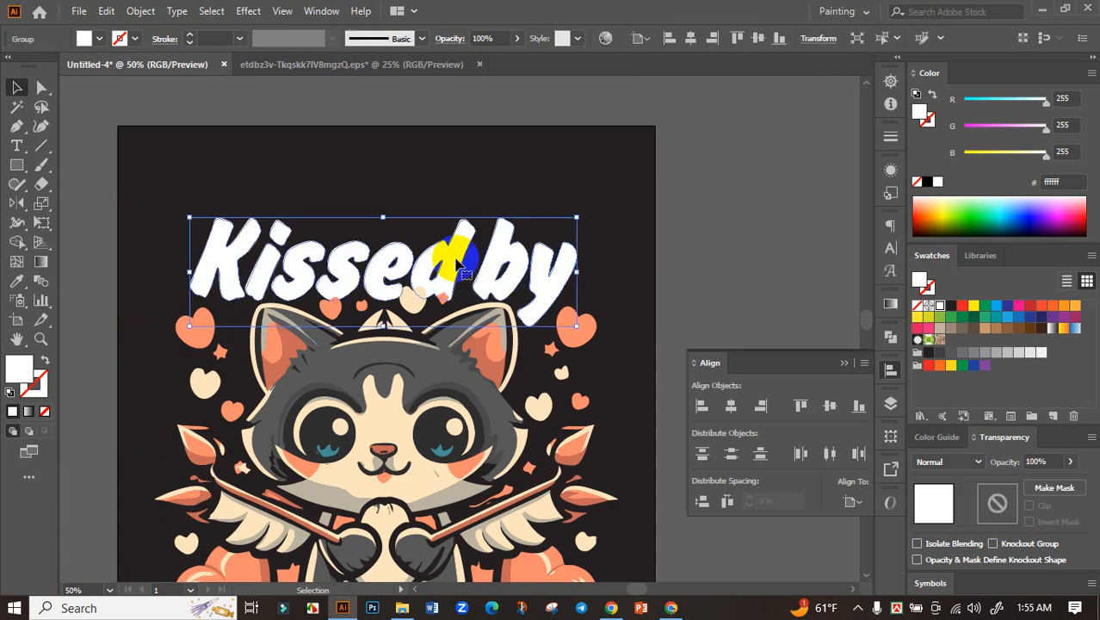
right_click(459, 259)
mouse_move(613, 455)
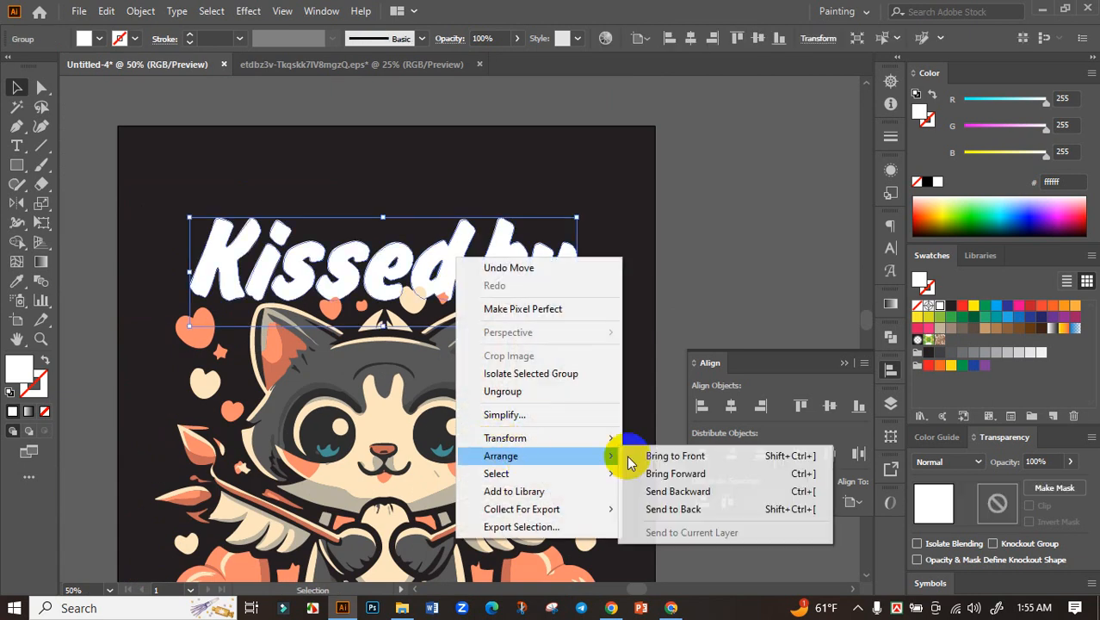
left_click(658, 457)
Step: Offset the "Kissed by" lettering outward by 0.14 in with mitered joins and a miter limit of 4
scroll(662, 259, "right", 1)
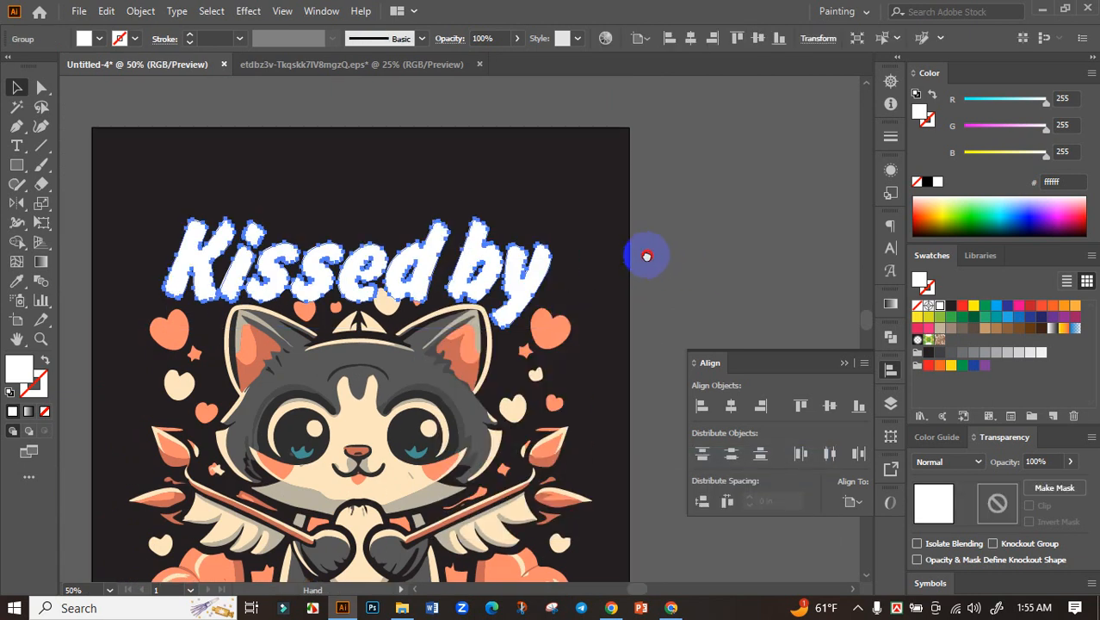
left_click(142, 13)
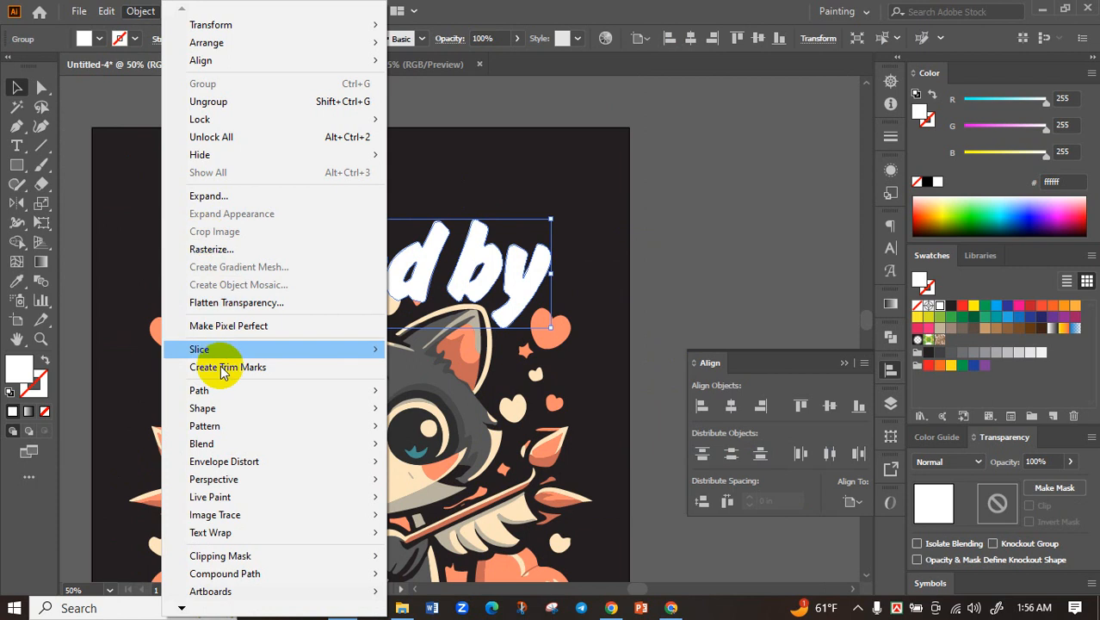
mouse_move(258, 389)
left_click(470, 457)
left_click(735, 480)
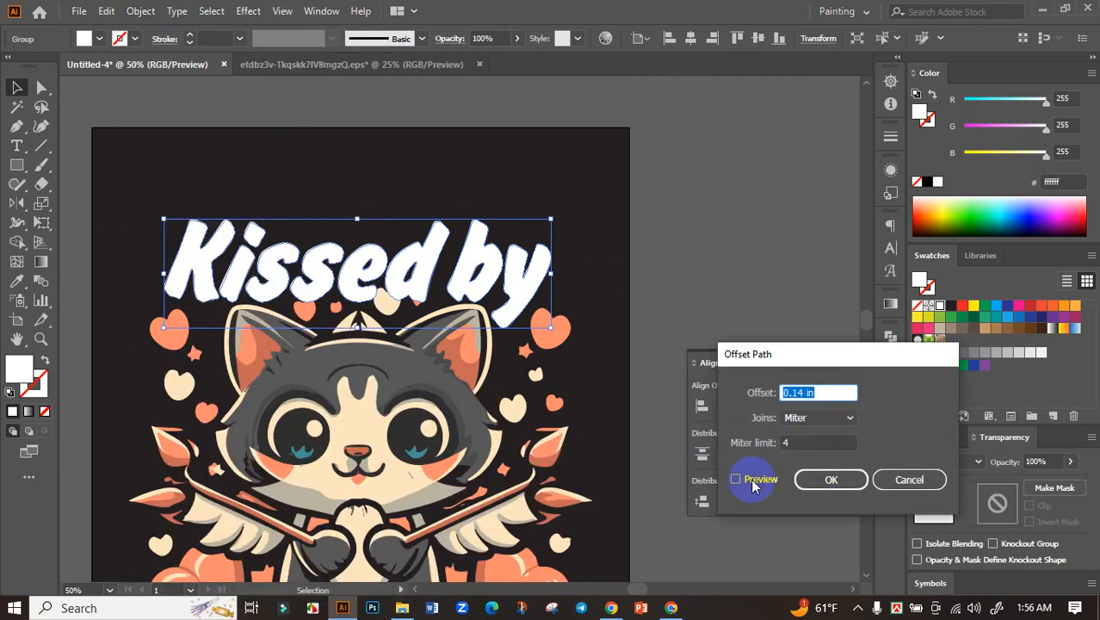
left_click(811, 487)
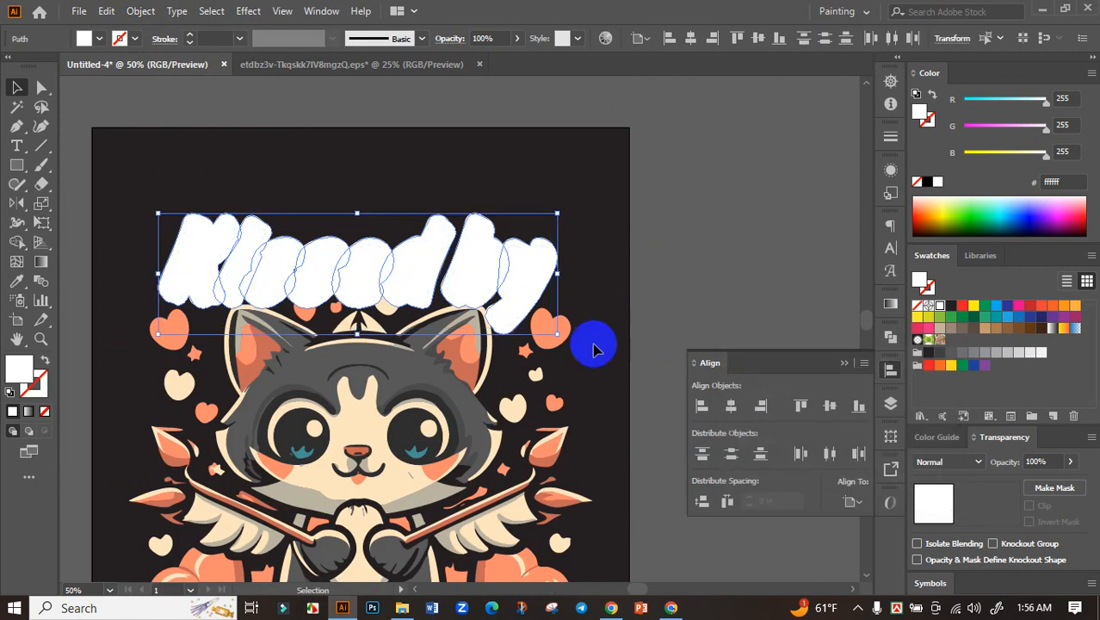
Step: Cut the offset outline to the clipboard, add an unclipped opacity mask to the cat group, and open the mask for editing
left_click_drag(511, 297, 466, 236)
key("a")
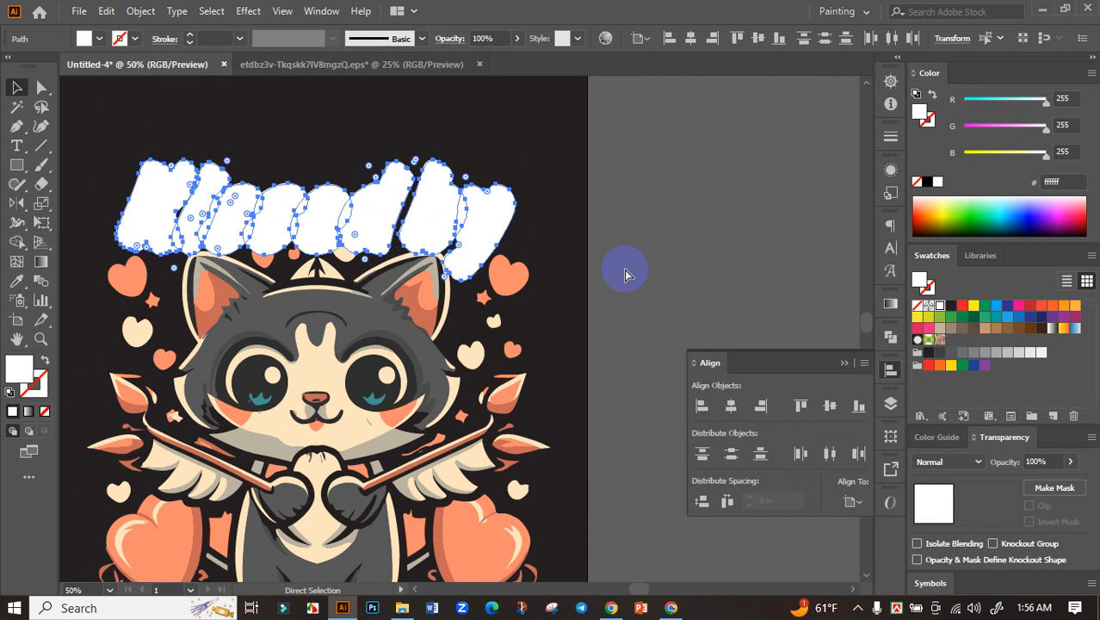
key("ctrl+x")
left_click(372, 337)
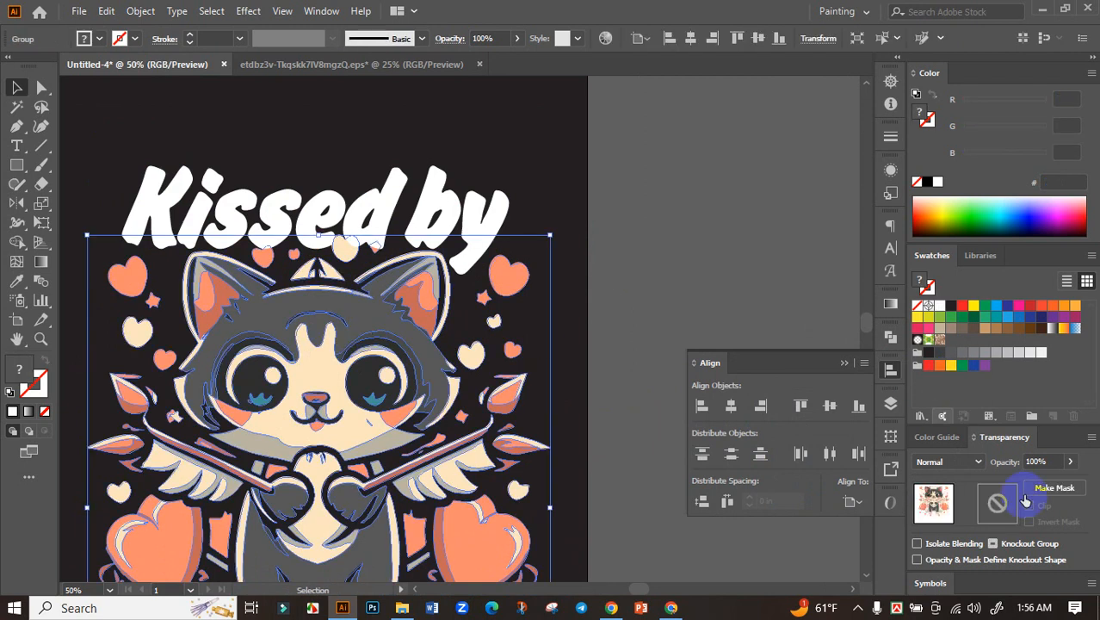
left_click(1052, 488)
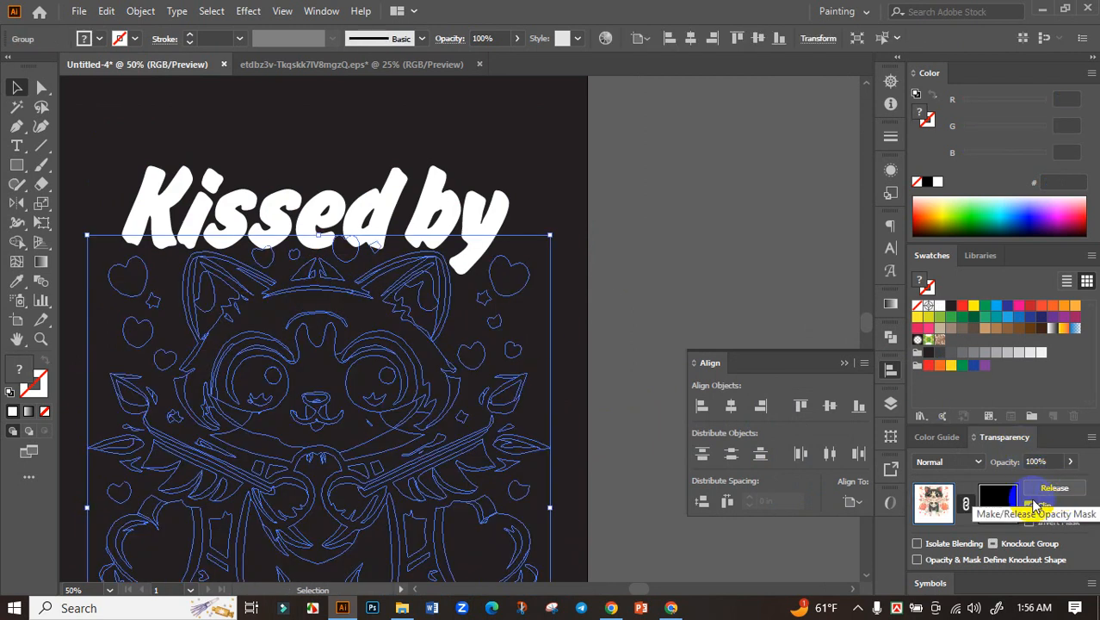
left_click(1030, 506)
left_click(1002, 506)
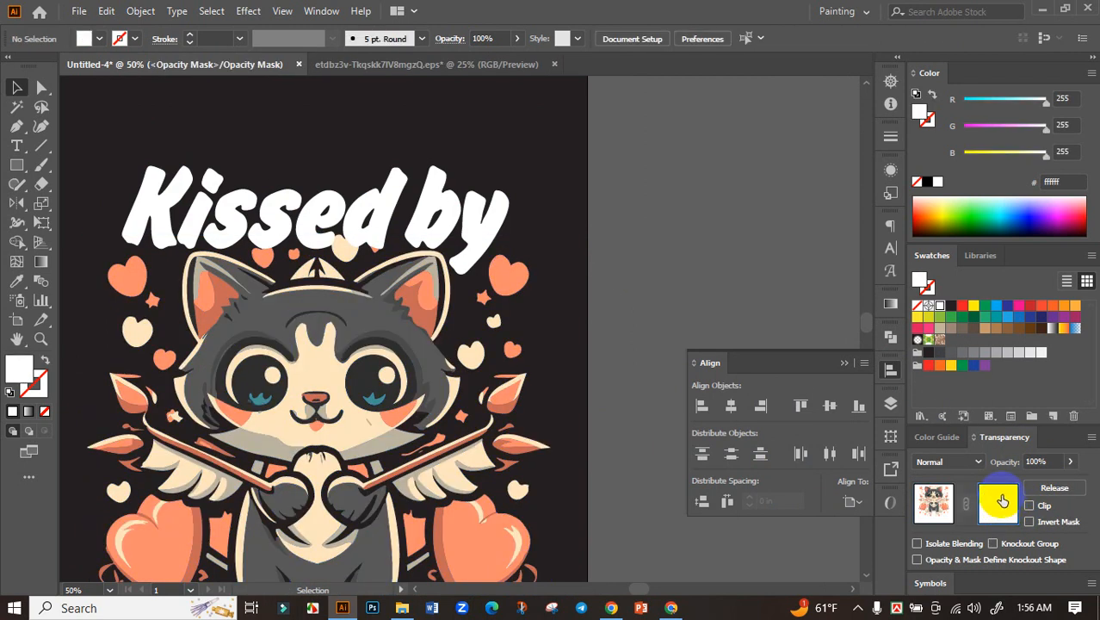
Step: Paste the "Kissed by" offset outline in place inside the mask, fill it with black, and return to editing the artwork
key("ctrl+f")
left_click(368, 233)
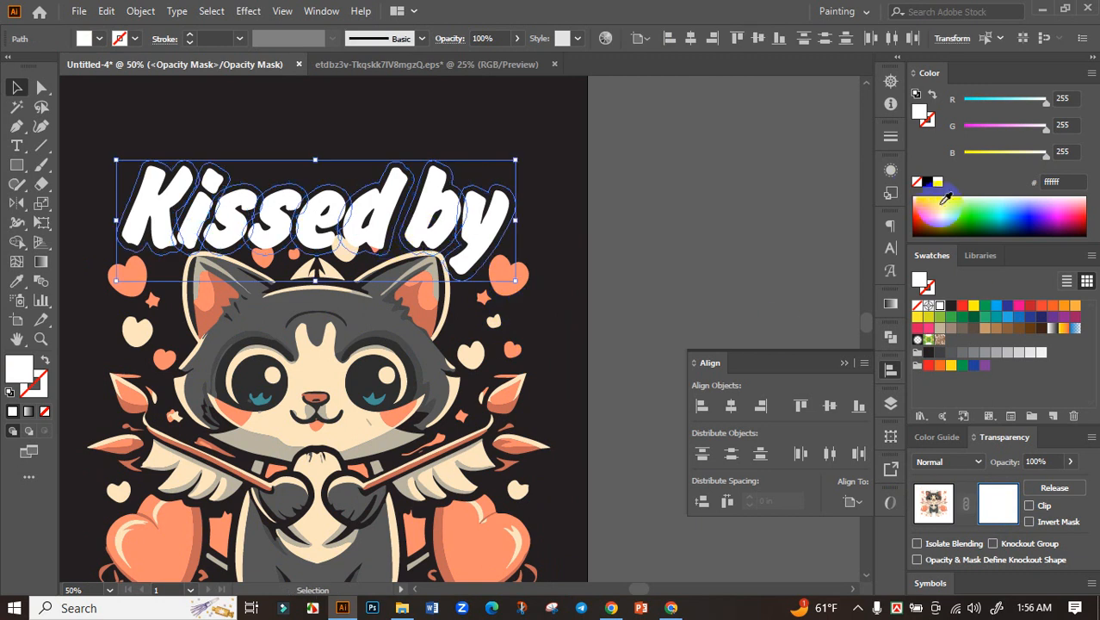
left_click(927, 182)
left_click(653, 221)
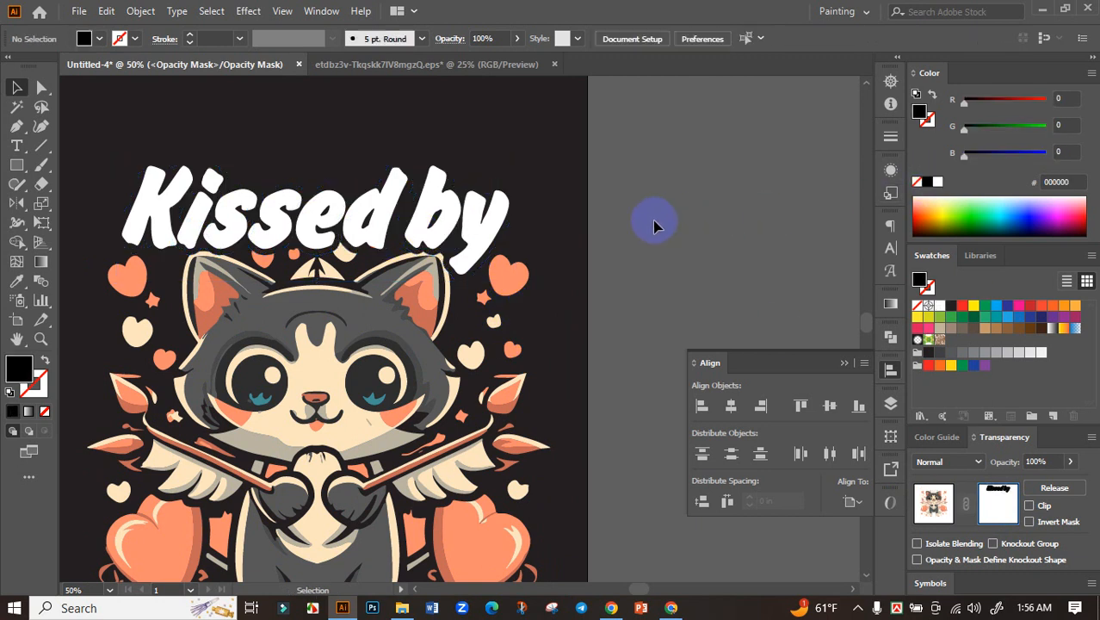
left_click(933, 503)
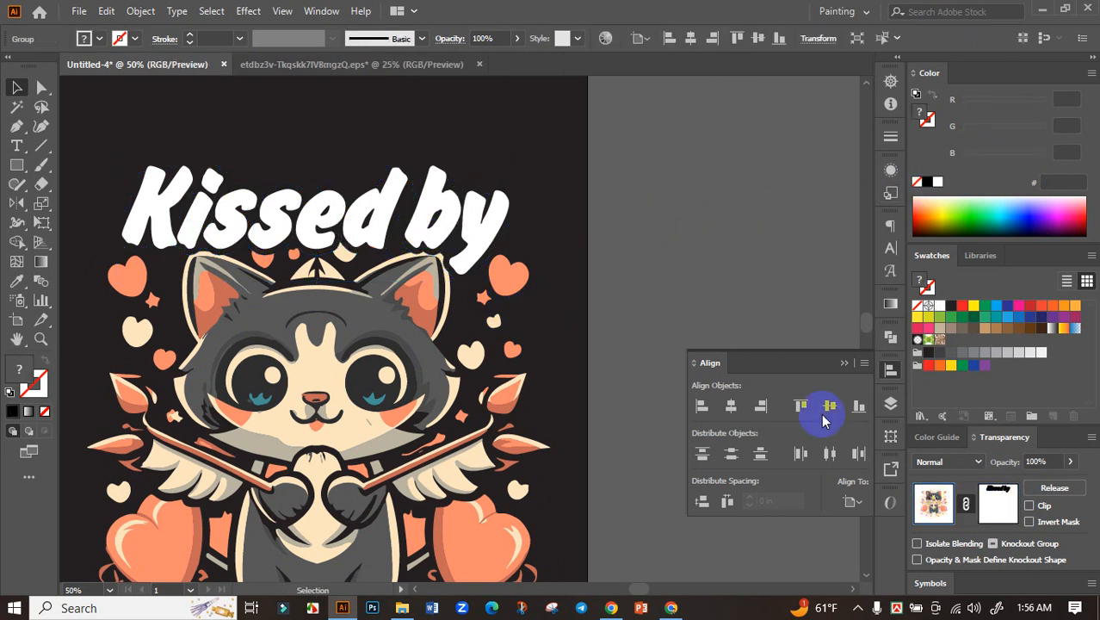
Step: Move the cat artwork and lettering off the dark background to inspect the masked cutout, and undo the move
left_click(626, 297)
scroll(562, 310, "down", 3)
left_click_drag(373, 238, 569, 495)
left_click_drag(491, 362, 292, 360)
scroll(306, 293, "up", 3)
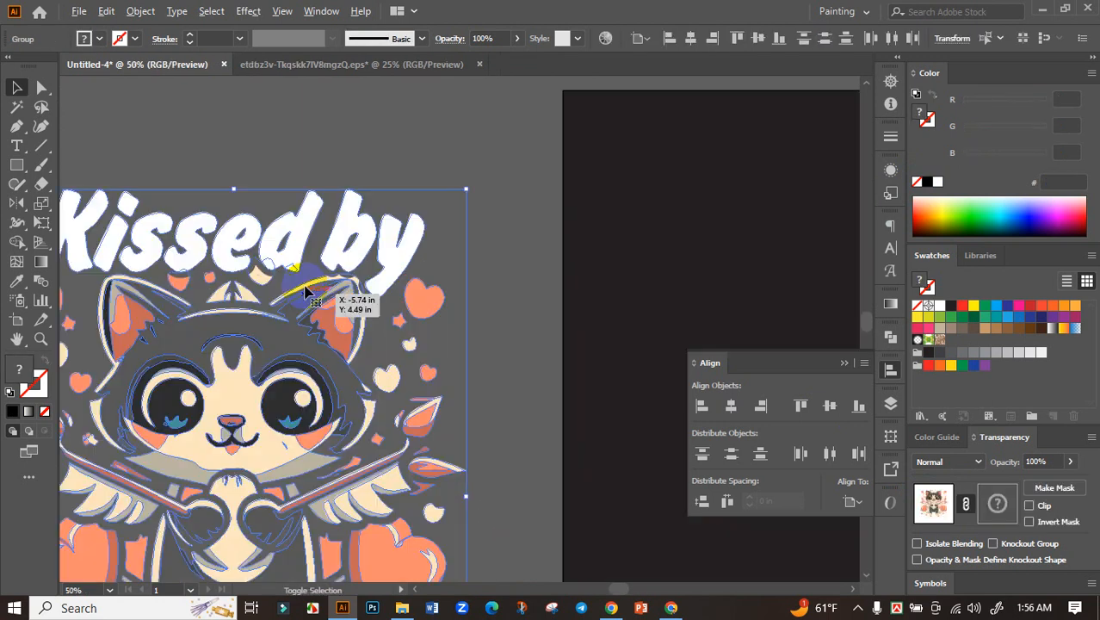
scroll(257, 398, "down", 3)
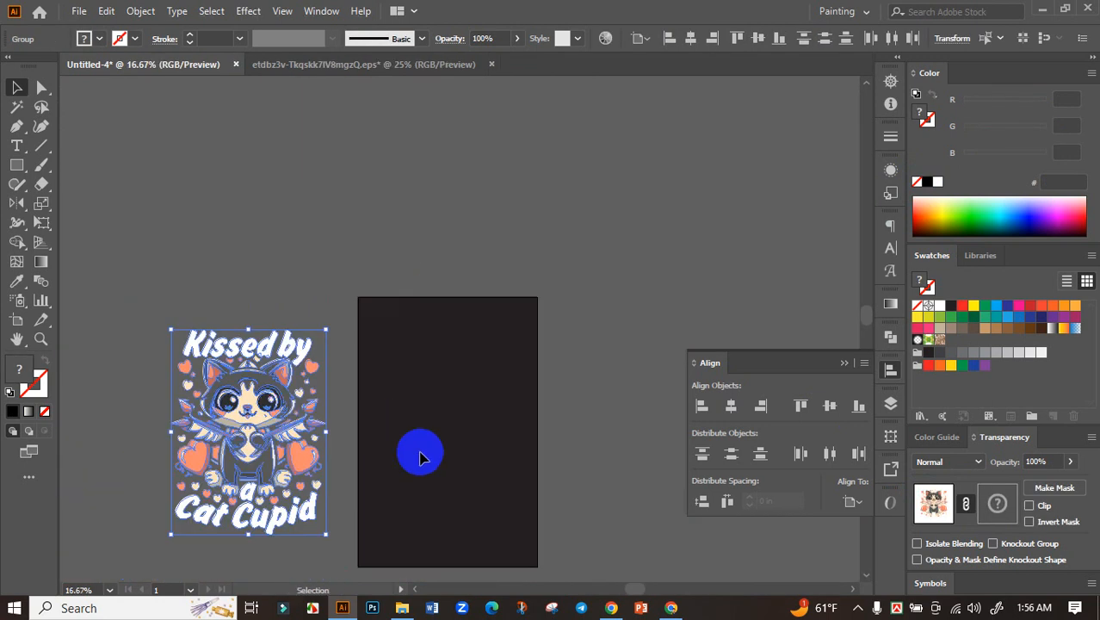
key("ctrl")
key("ctrl+z")
left_click(577, 435)
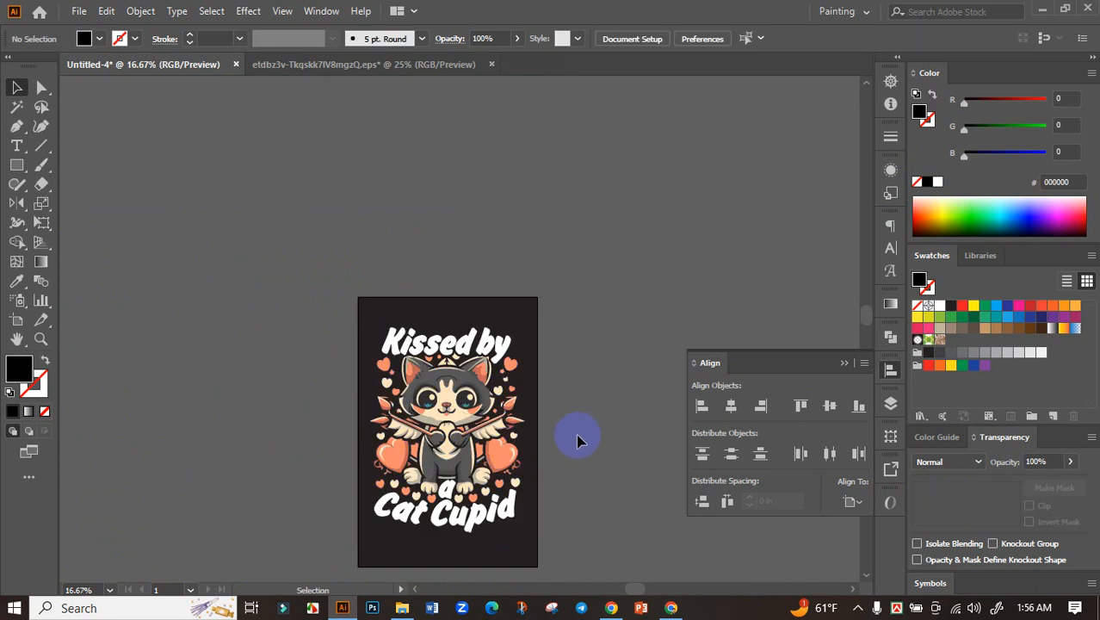
Step: Group the masked cat artwork and all lettering into one object
scroll(553, 442, "up", 1)
left_click_drag(587, 397, 590, 359)
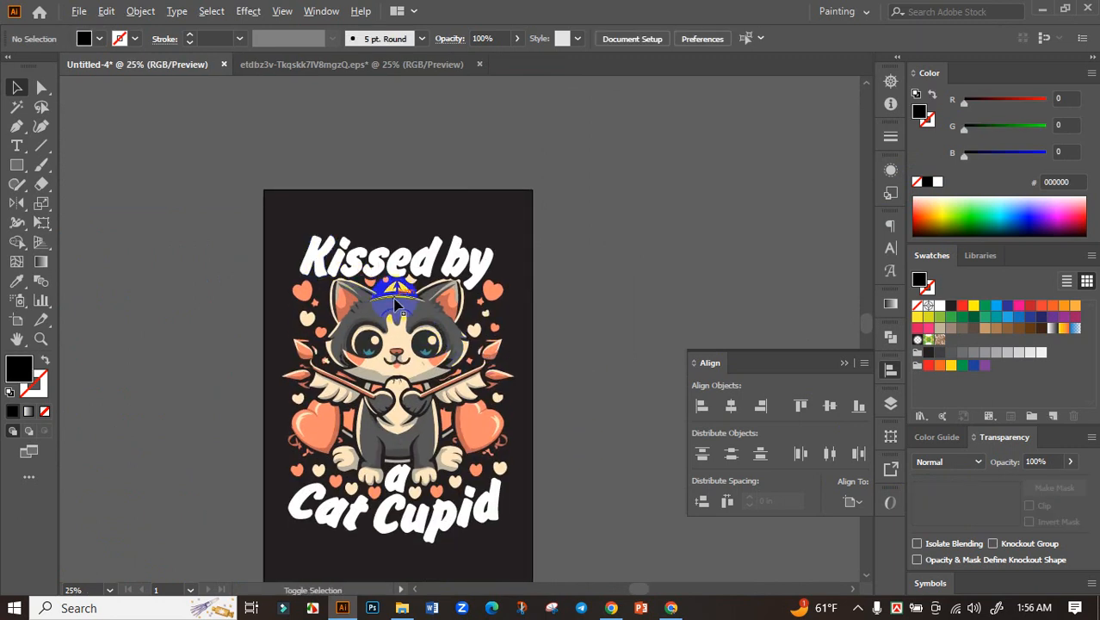
left_click(396, 305)
left_click_drag(284, 224, 568, 594)
key("ctrl")
Step: Move the grouped design beside the artboard and undo that move
left_click_drag(458, 336, 201, 362)
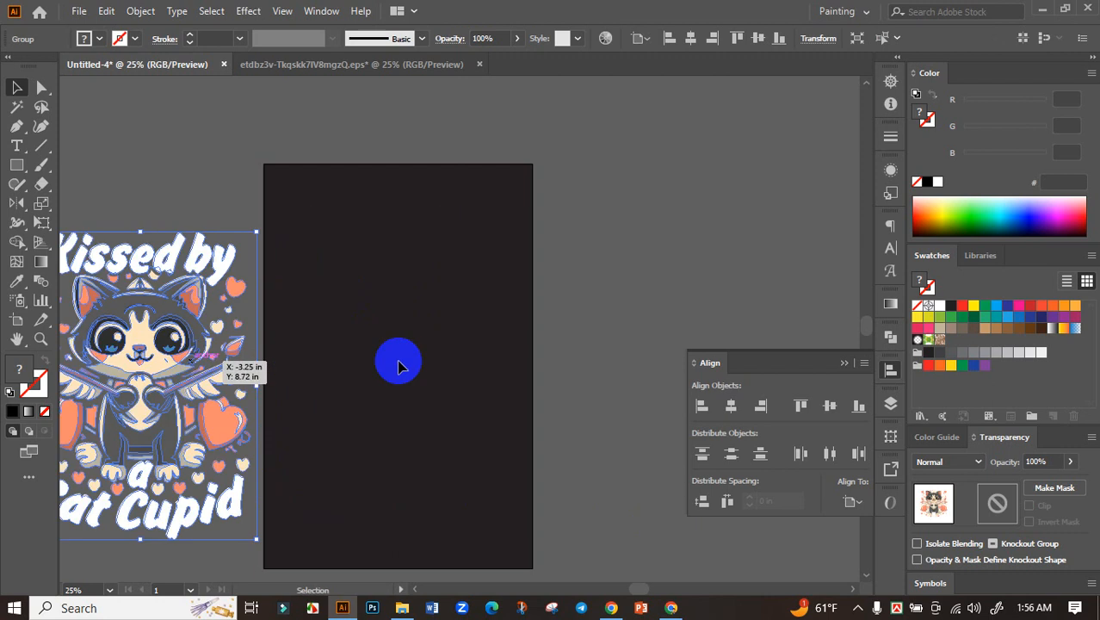
left_click(479, 360)
key("ctrl+z")
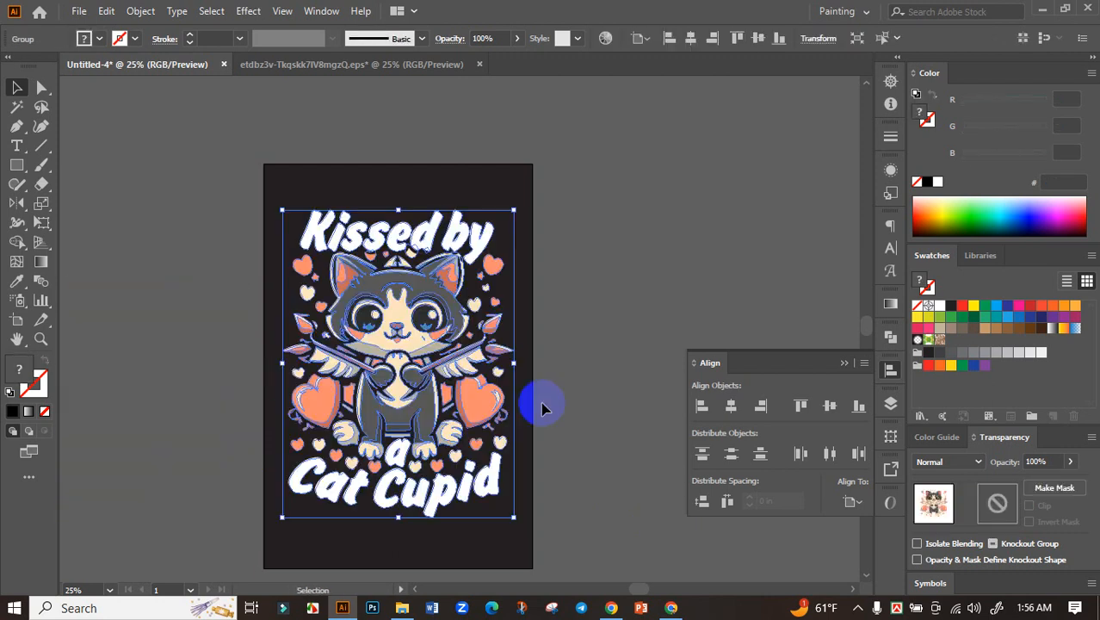
Step: Enlarge the grouped design to nearly the artboard's width and center it horizontally and vertically on the artboard
left_click_drag(522, 525, 536, 542)
left_click(729, 407)
left_click(832, 406)
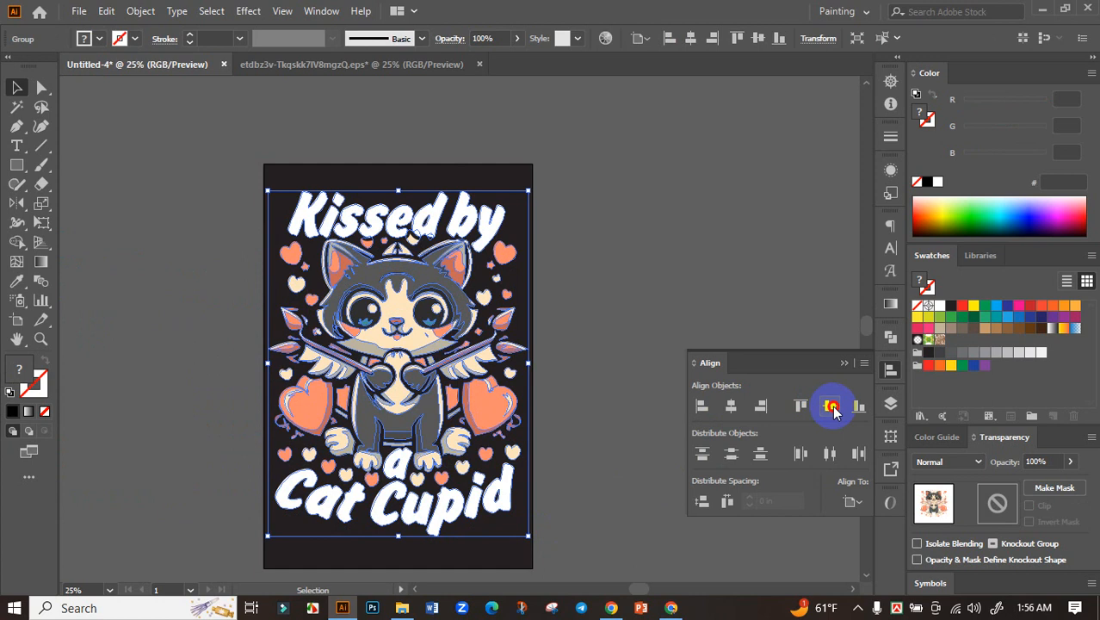
left_click(617, 350)
left_click_drag(612, 360, 629, 331)
left_click(517, 410)
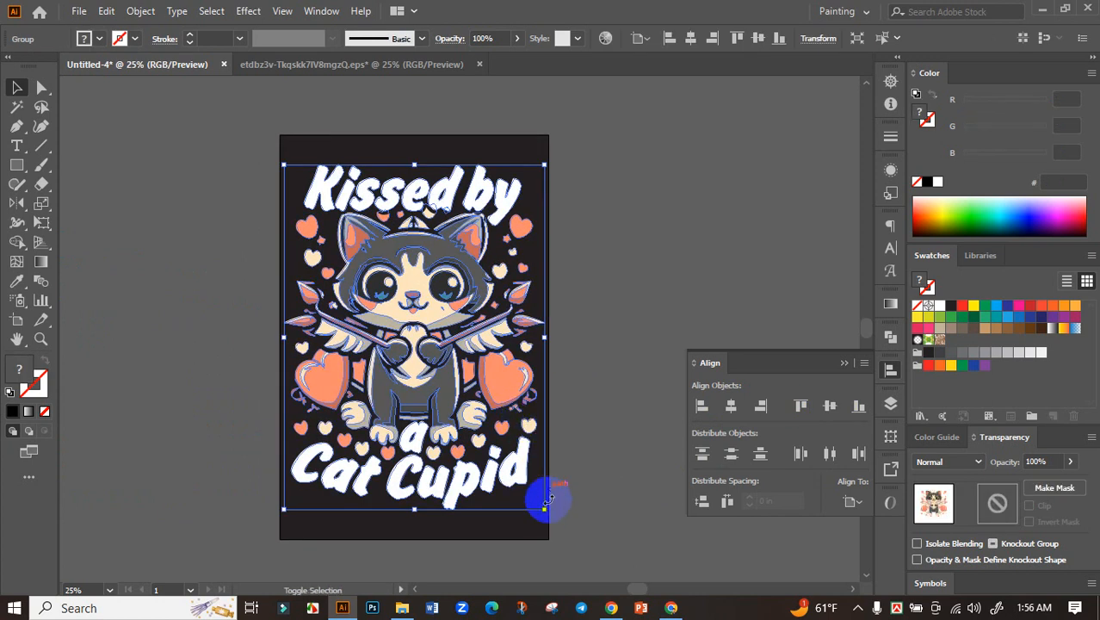
left_click_drag(546, 508, 542, 510)
left_click(623, 368)
left_click_drag(625, 369, 608, 396)
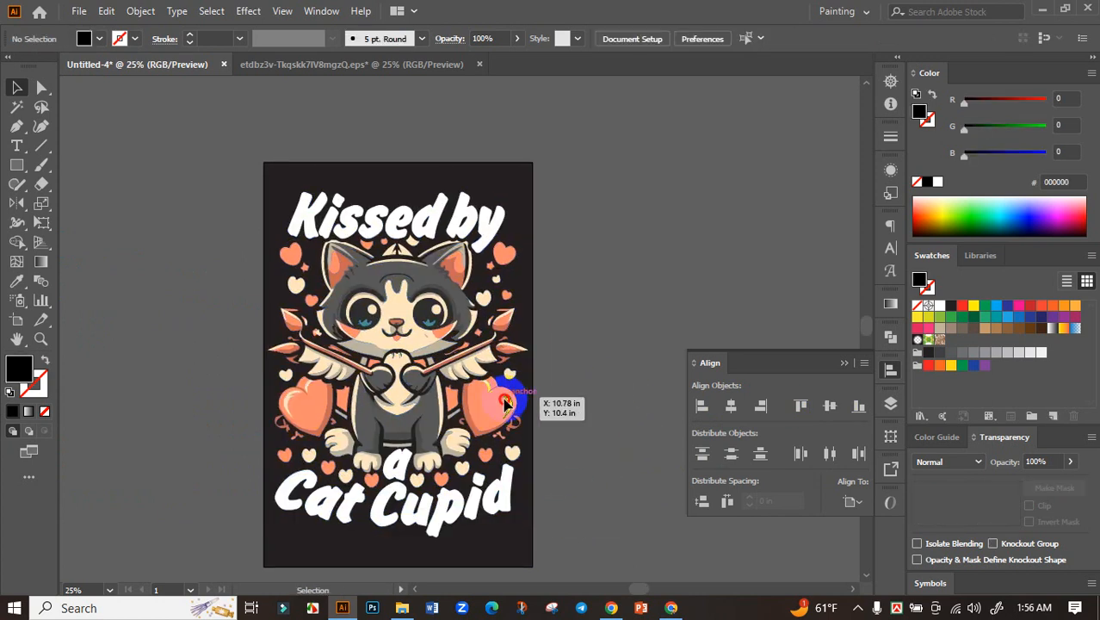
Step: Recolor the whole design by shifting its colors together, setting the base orange to hue 360°, saturation 81% and brightness 83%
left_click(510, 398)
left_click_drag(594, 346, 562, 362)
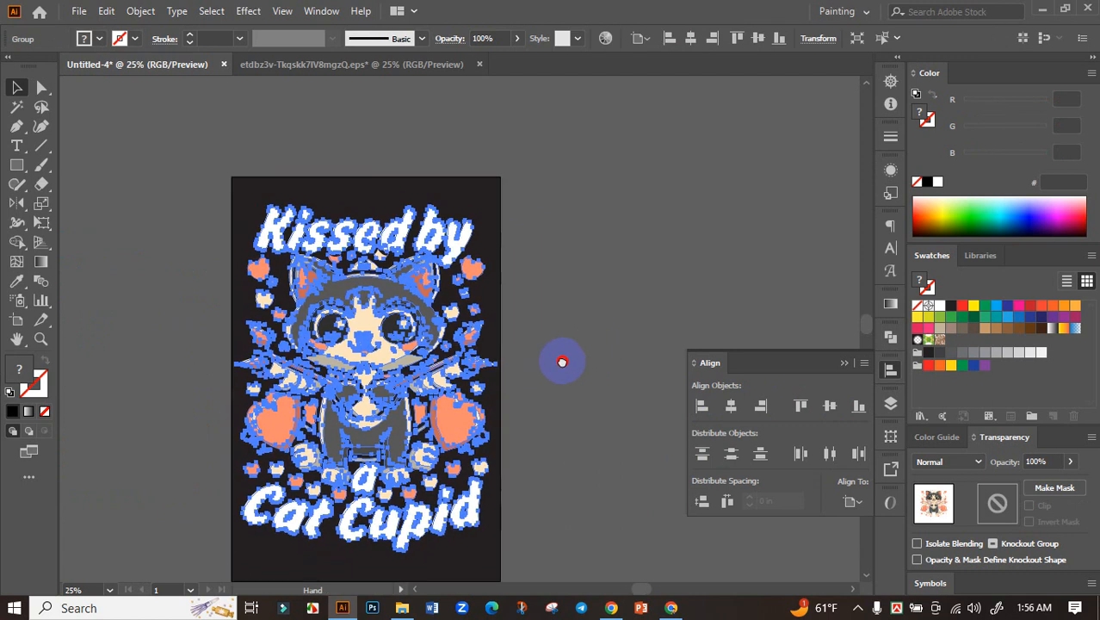
left_click(606, 40)
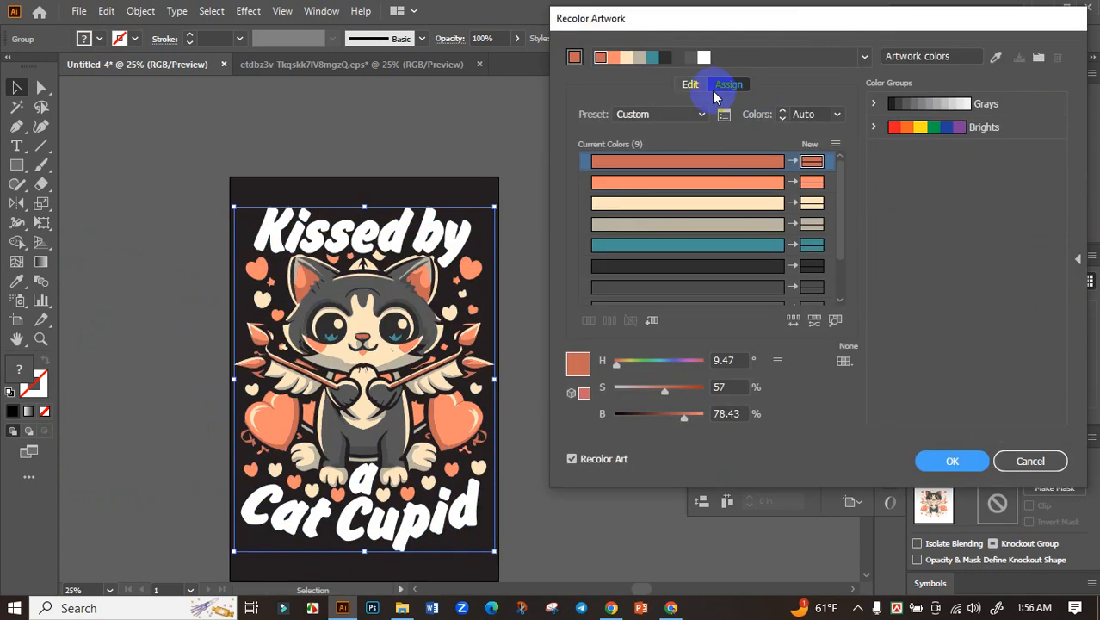
left_click(691, 86)
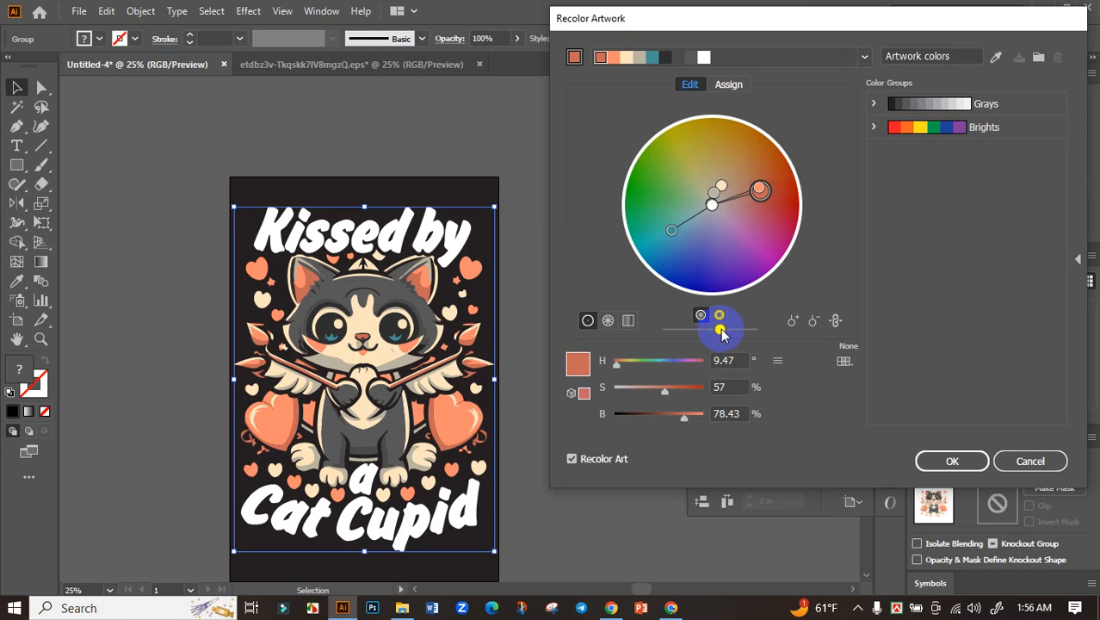
left_click_drag(667, 392, 684, 393)
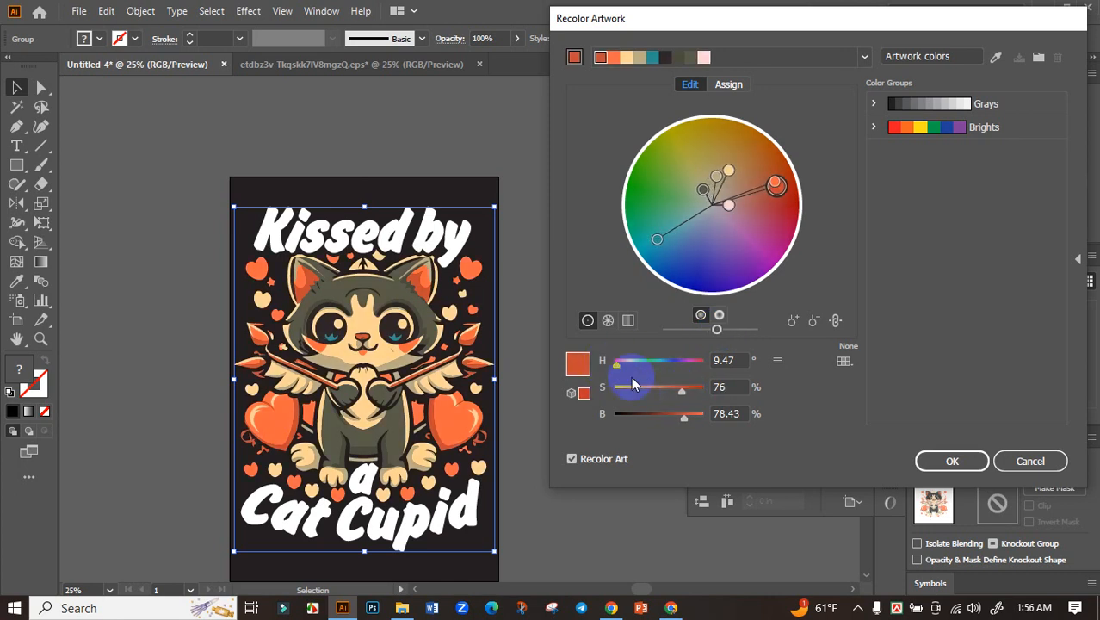
left_click_drag(618, 368, 707, 368)
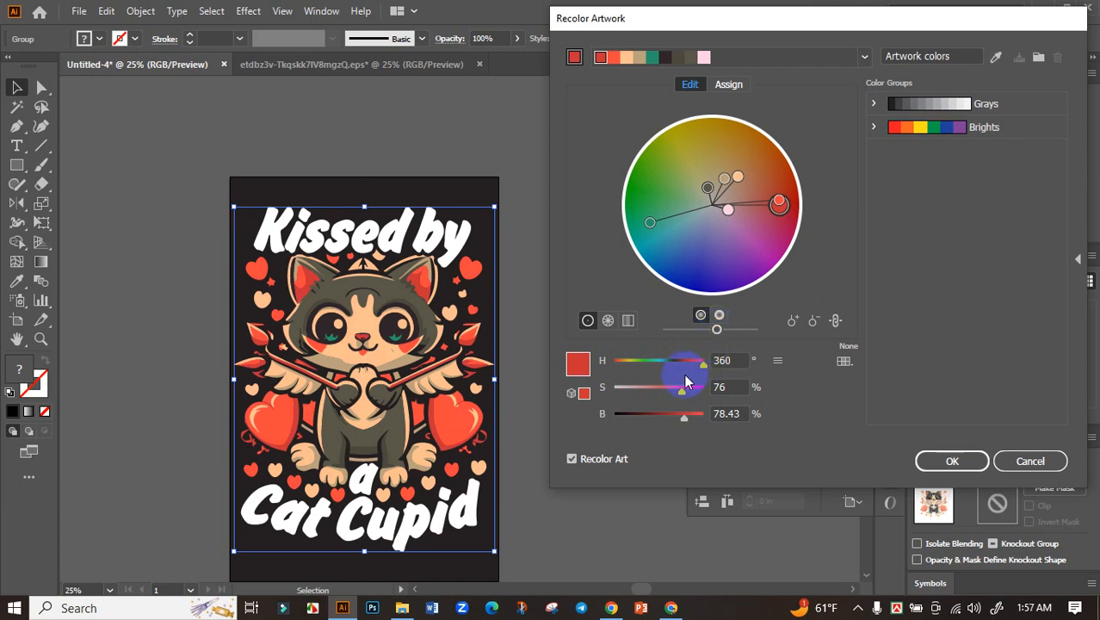
left_click_drag(686, 394, 693, 394)
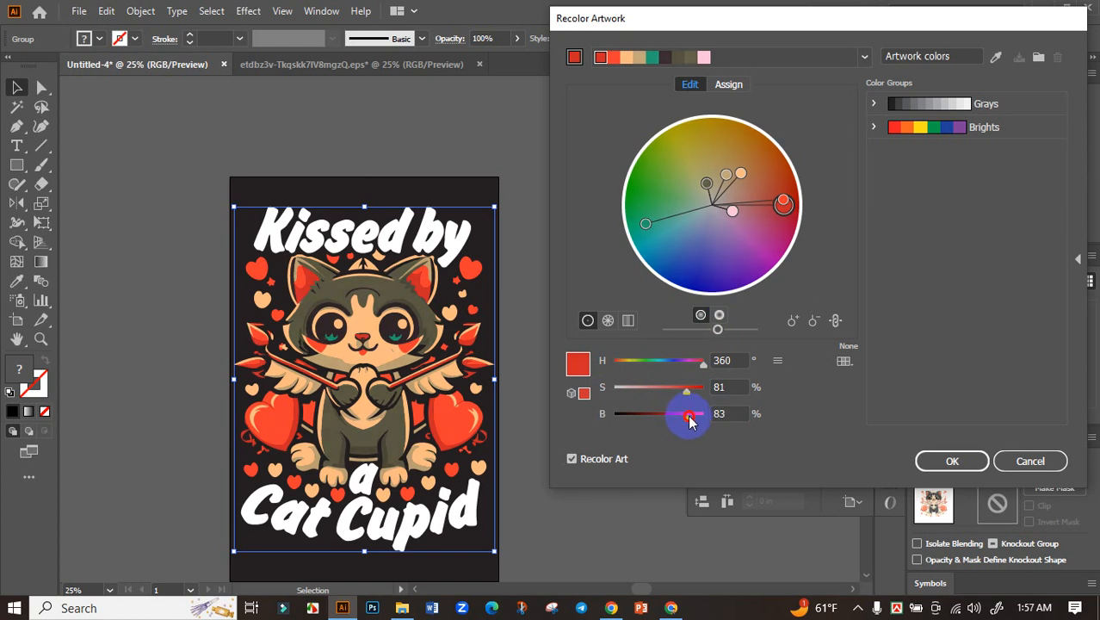
left_click(923, 457)
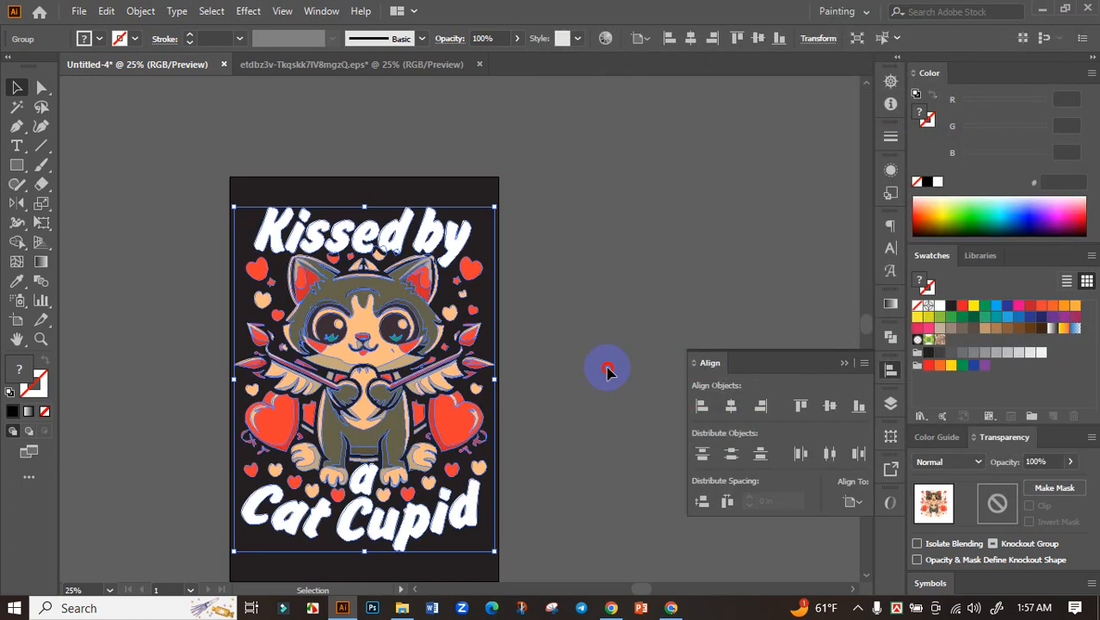
scroll(607, 371, "down", 1)
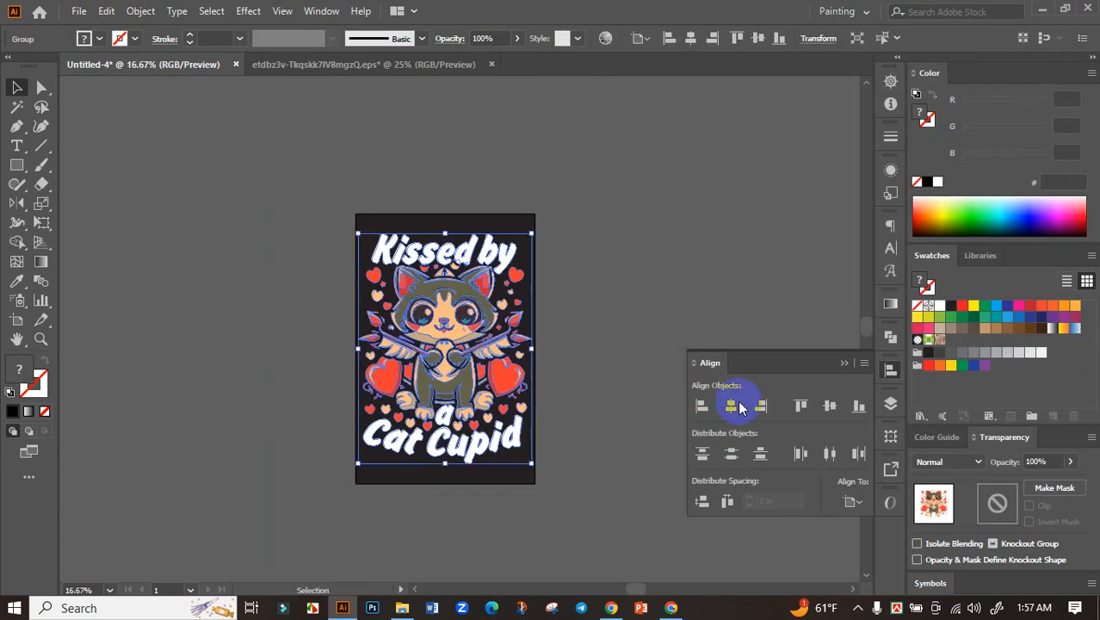
left_click(644, 328)
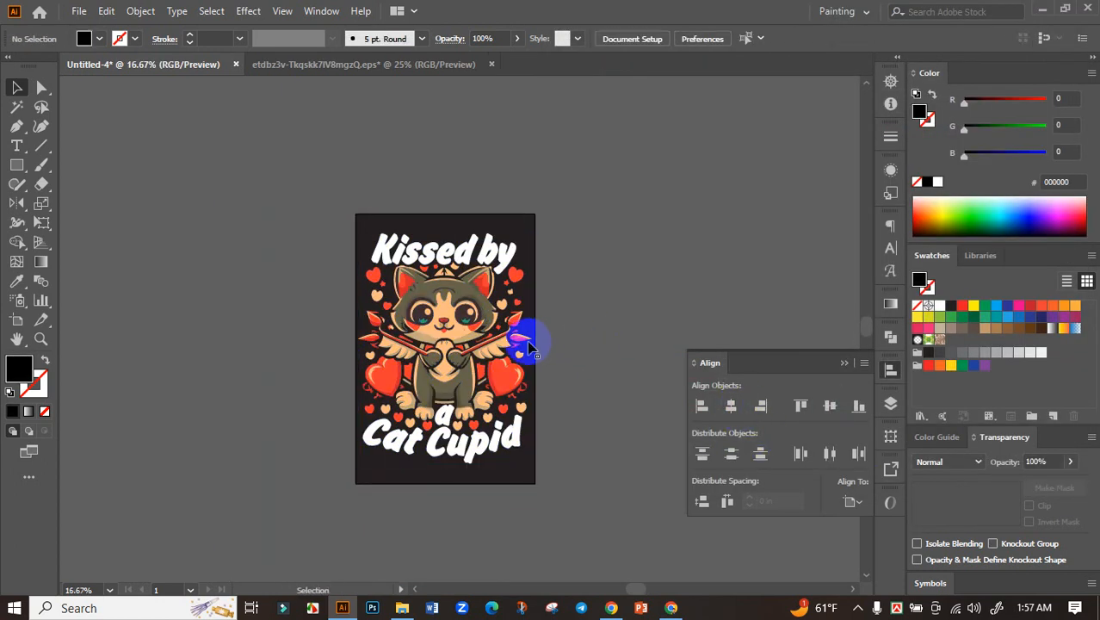
scroll(529, 347, "up", 1)
left_click_drag(609, 371, 587, 379)
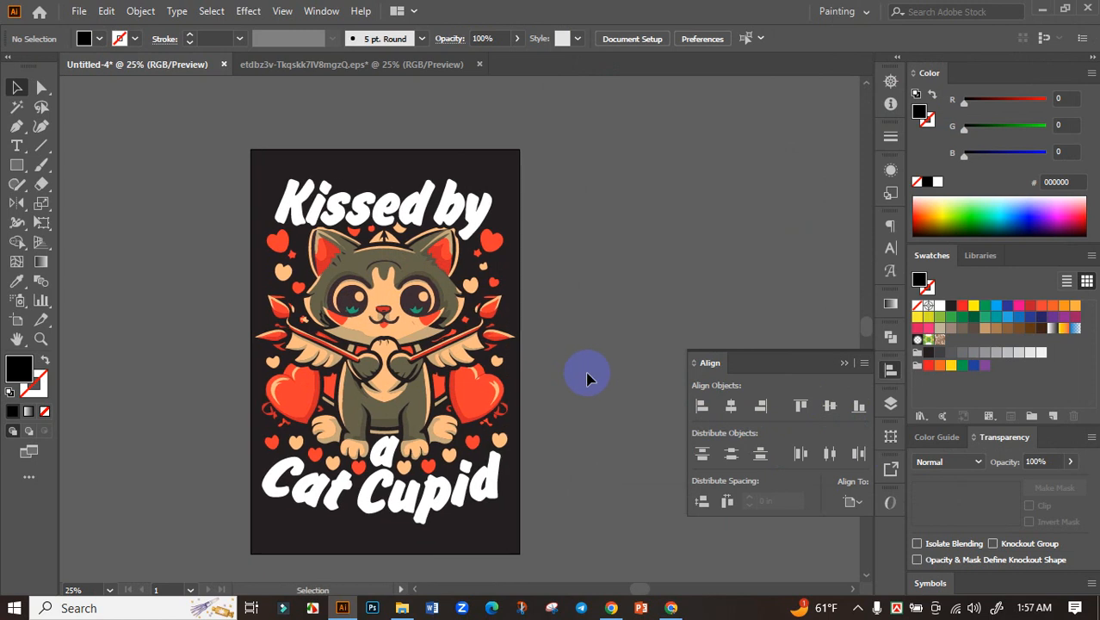